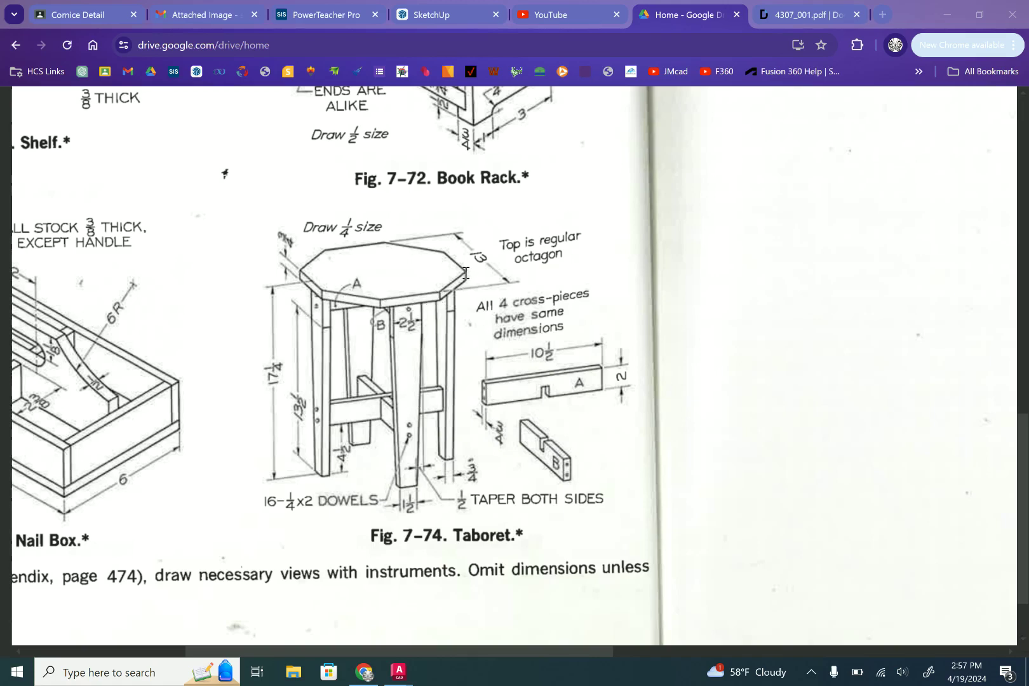
Switch to the Title block template drawing in AutoCAD and set the model to the Top view
mouse_move(405, 676)
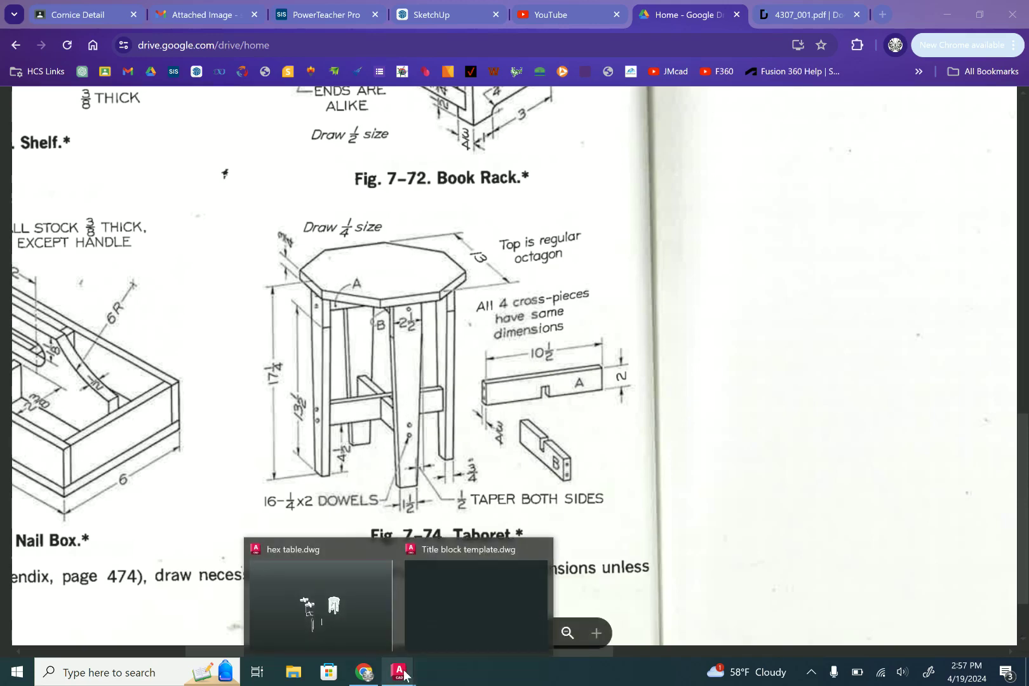
click(460, 625)
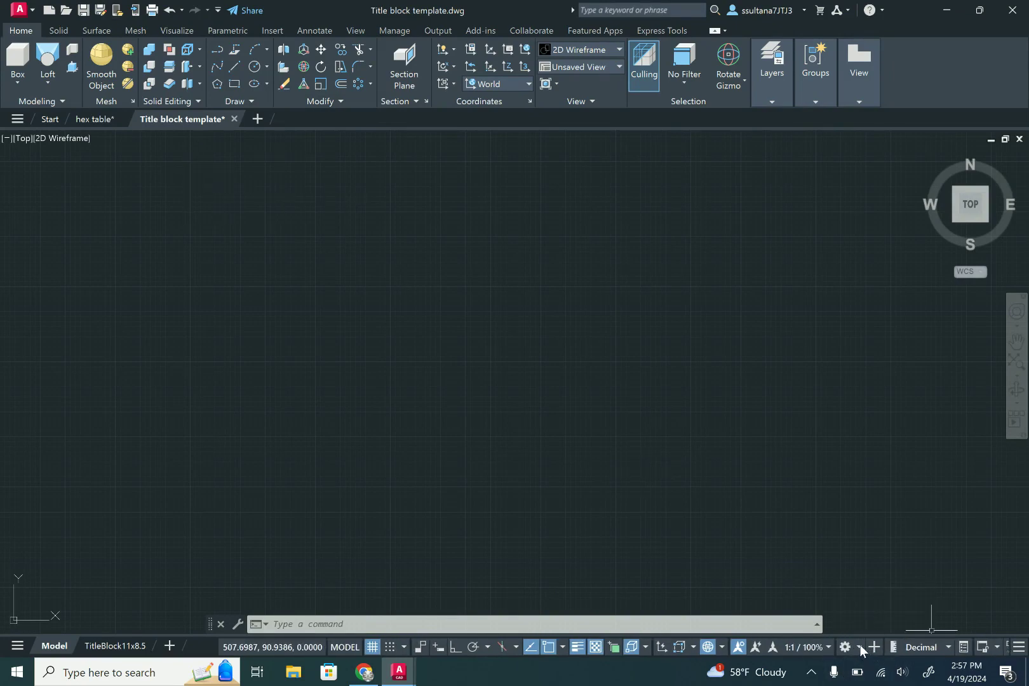
click(860, 644)
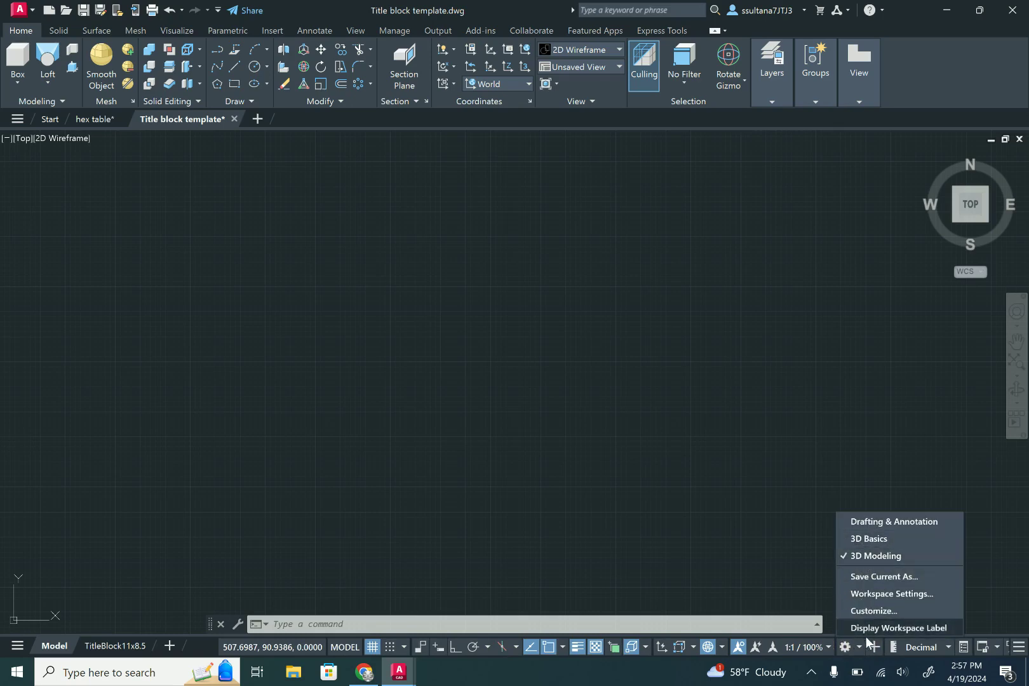
click(860, 645)
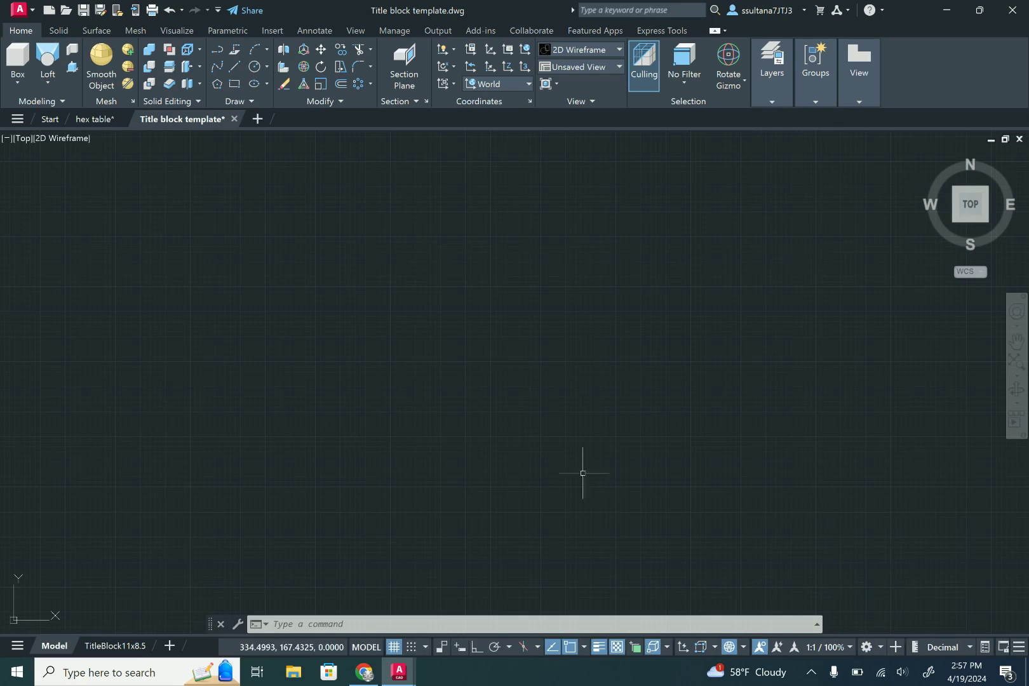
click(22, 138)
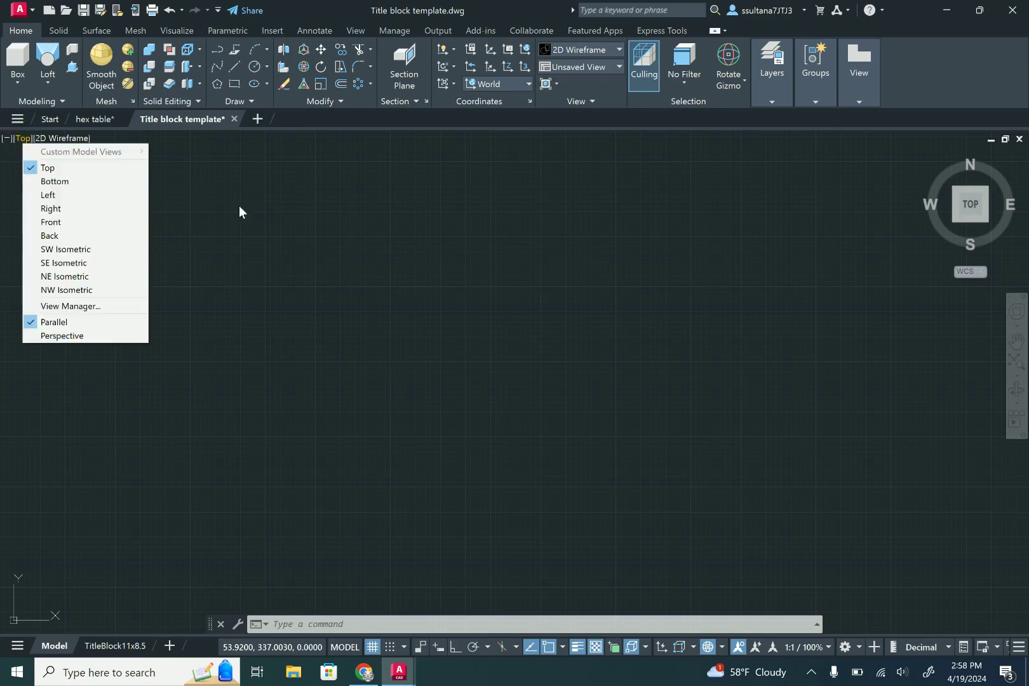
click(83, 168)
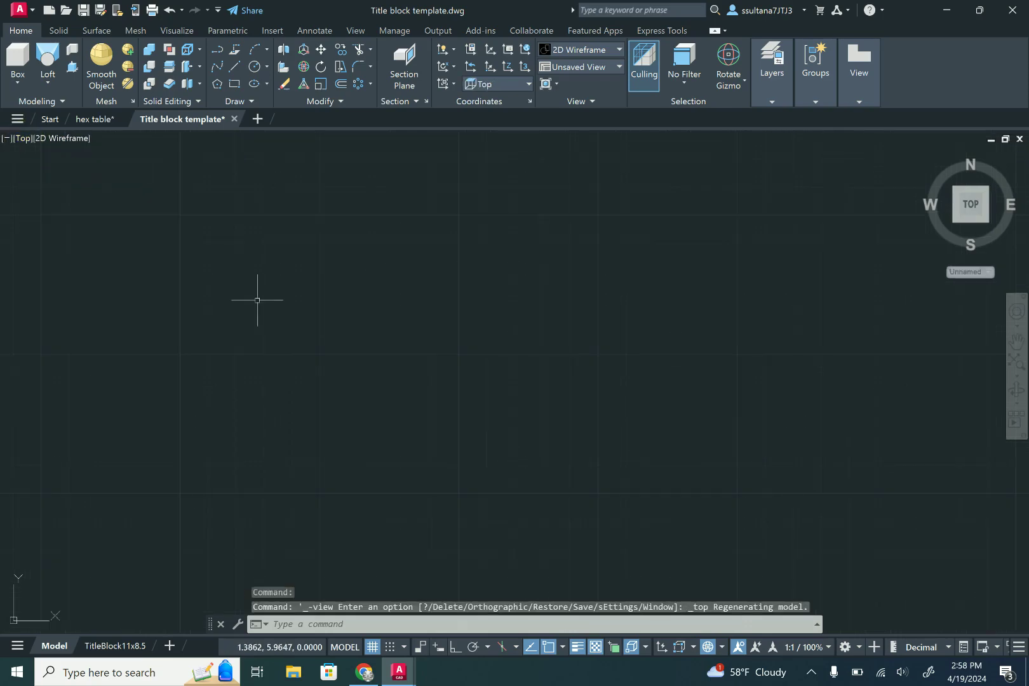
Draw a rectangle 0.75 wide and 10.5 long in the empty model space for the cross-piece
click(236, 84)
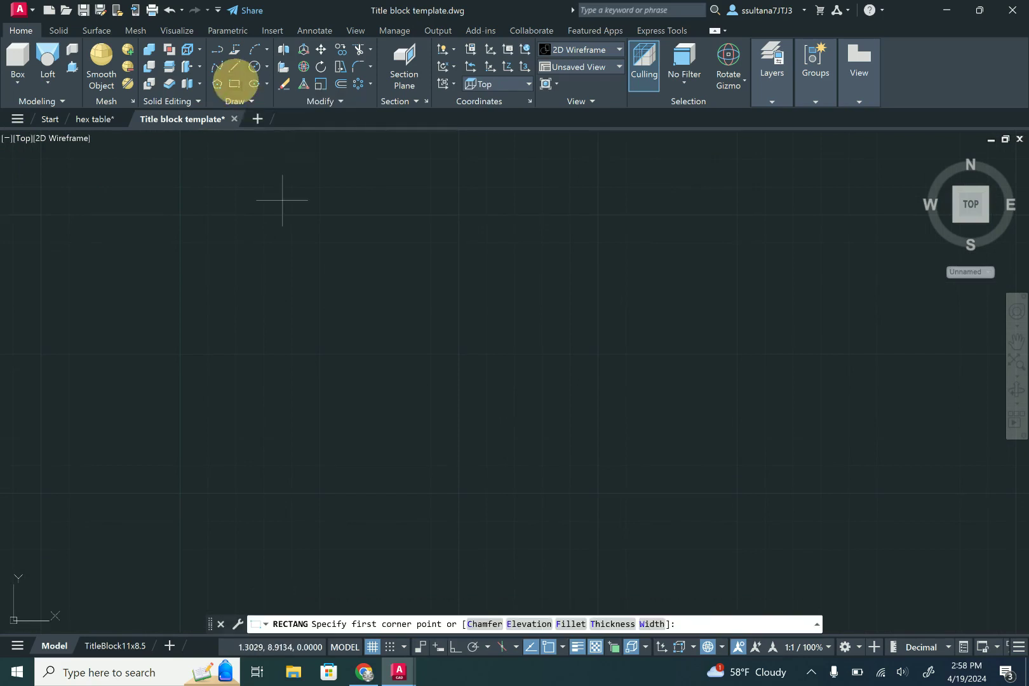
click(293, 328)
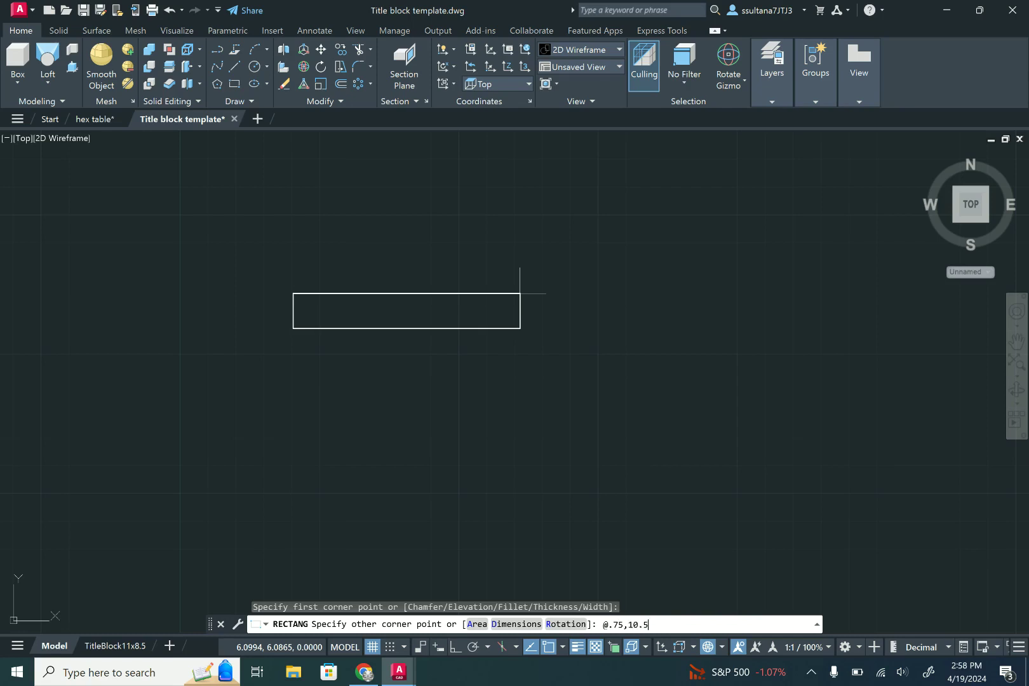
key(Return)
scroll(498, 473, down, 3)
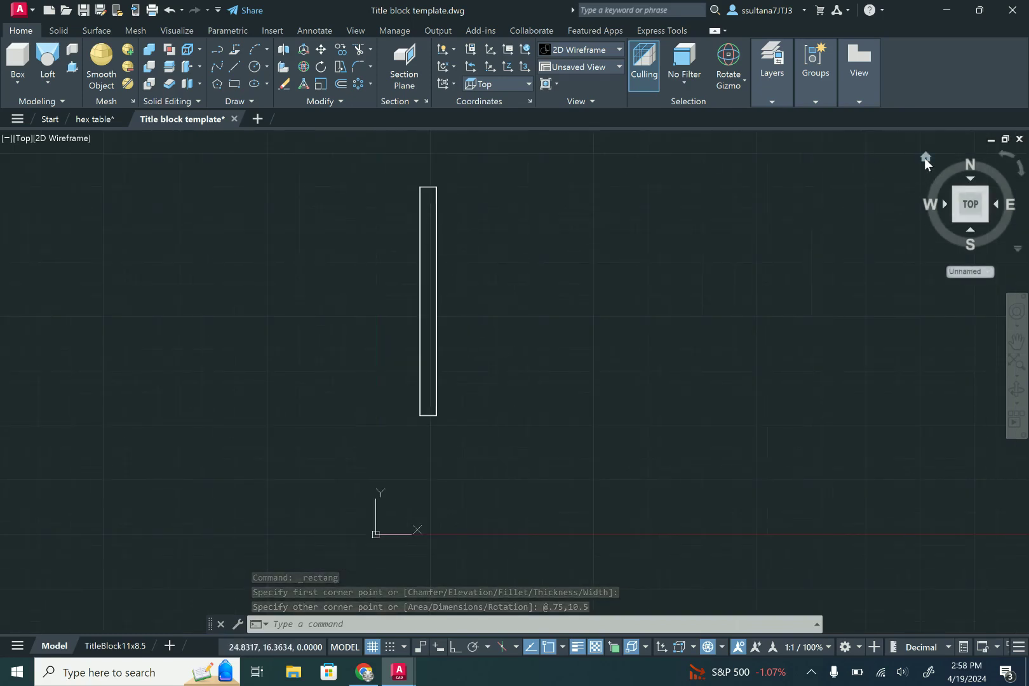
Presspull the rectangle to a height of 2 in the home view and display it in the Conceptual visual style
click(925, 158)
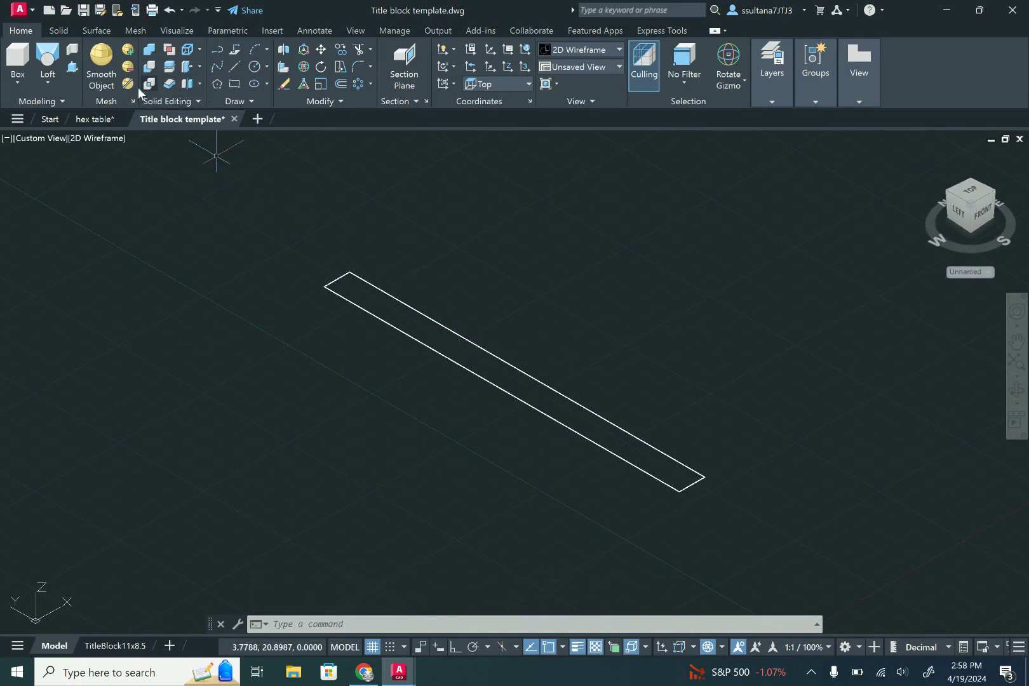
click(73, 66)
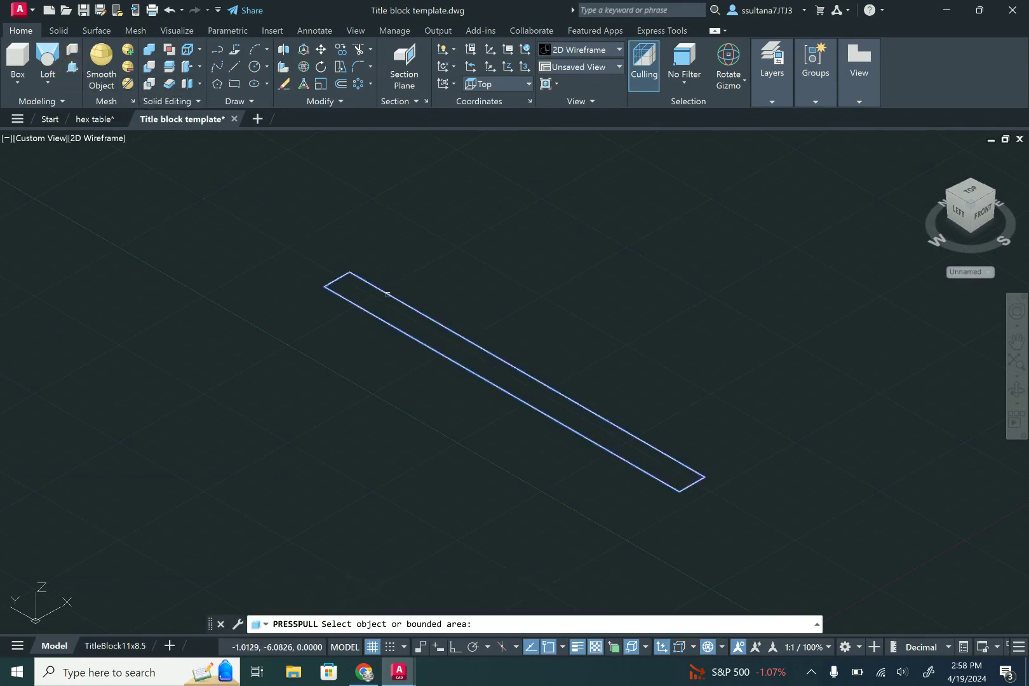
click(515, 382)
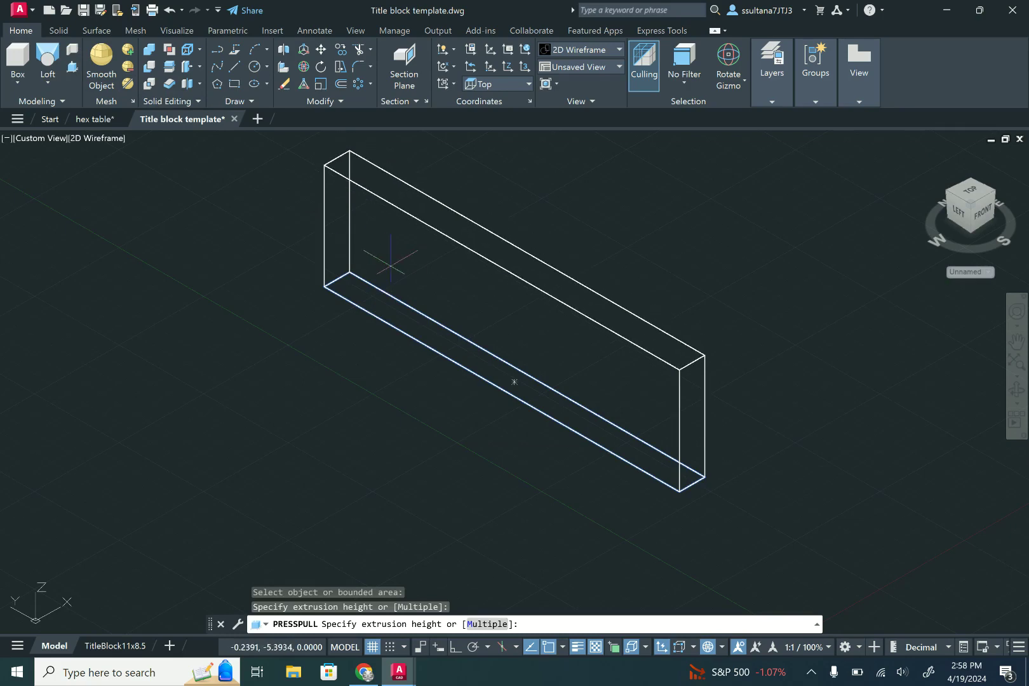
text(2)
key(Return)
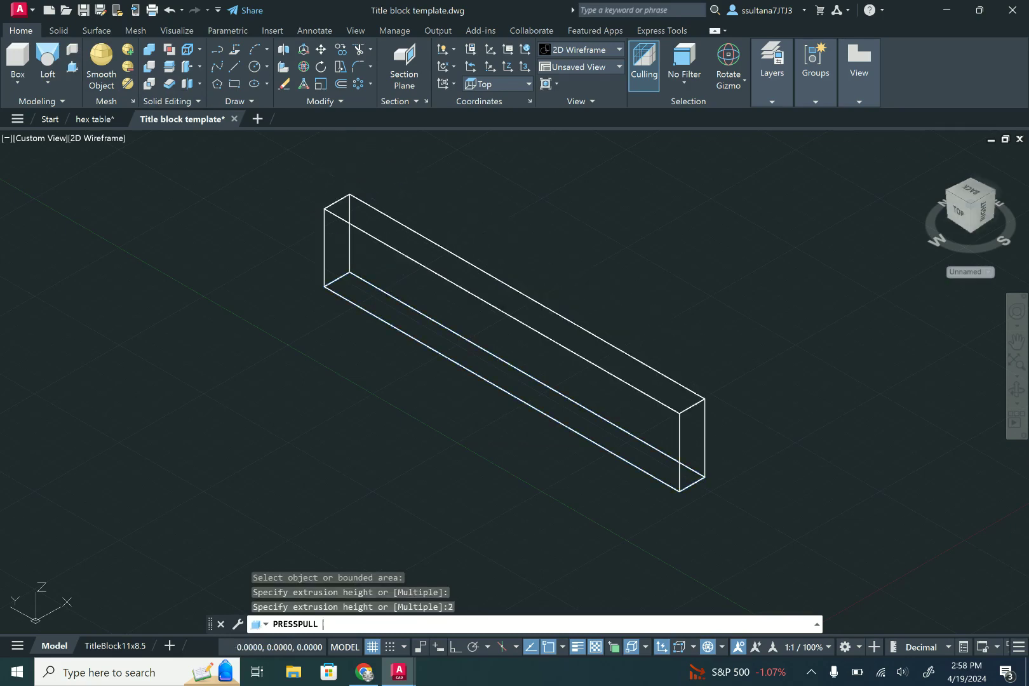
click(619, 50)
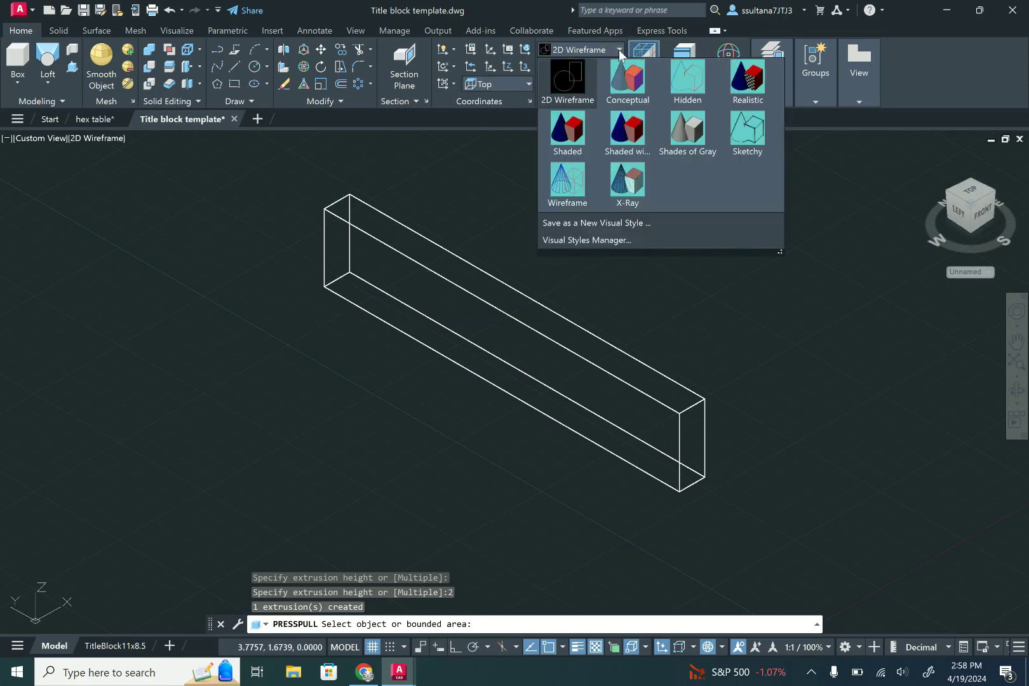
click(630, 88)
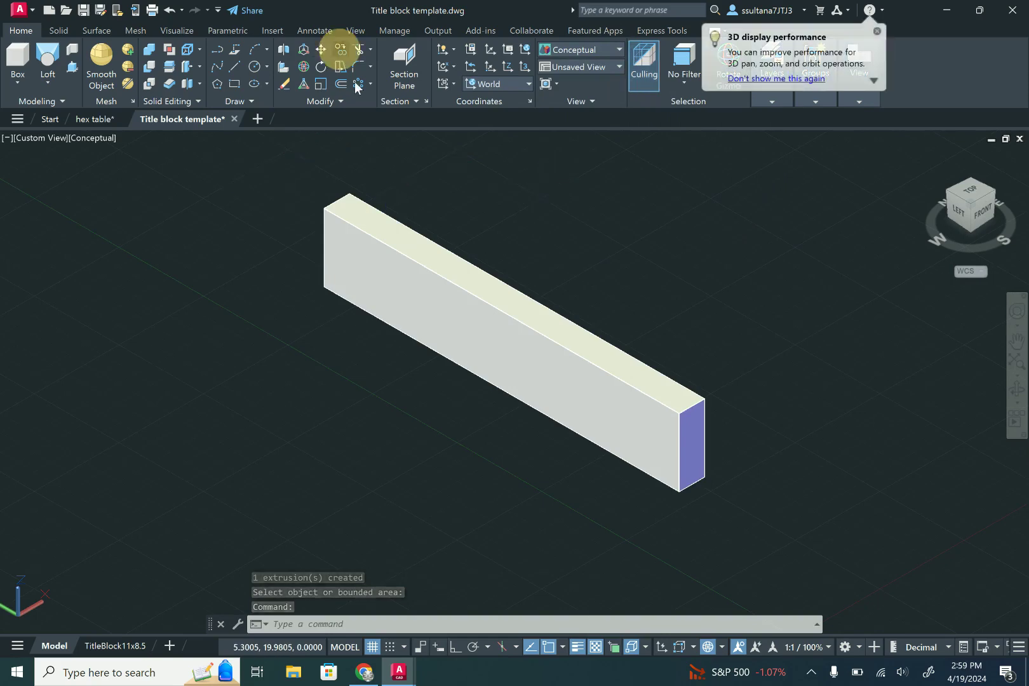
Copy the cross-piece in place, using its lower front corner as both base point and second point
click(340, 50)
click(544, 333)
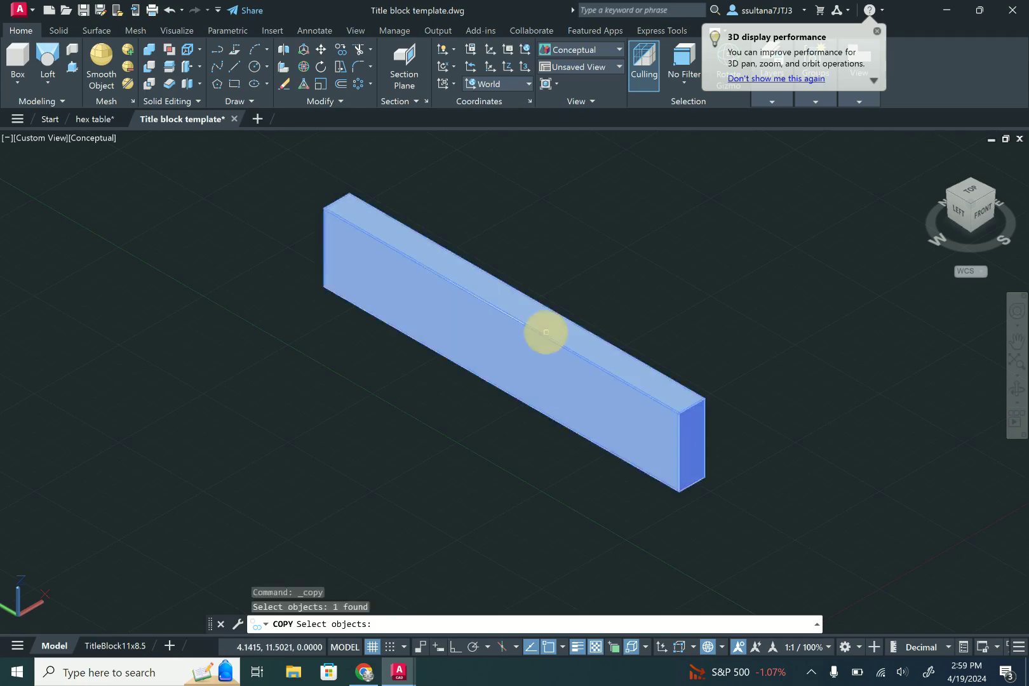
key(Return)
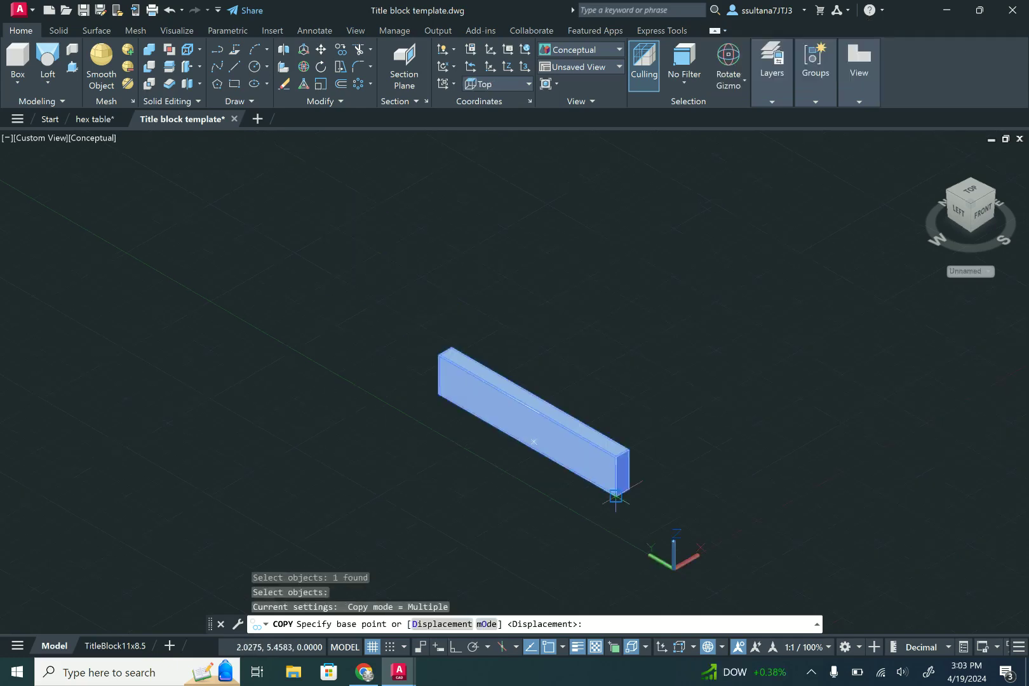
click(616, 502)
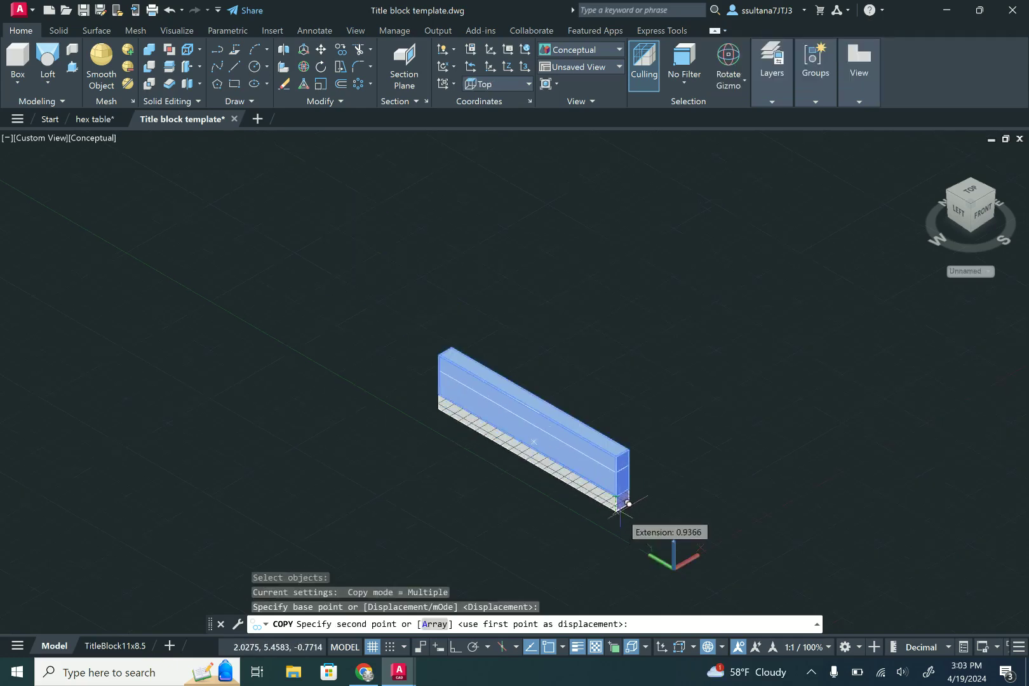
click(628, 514)
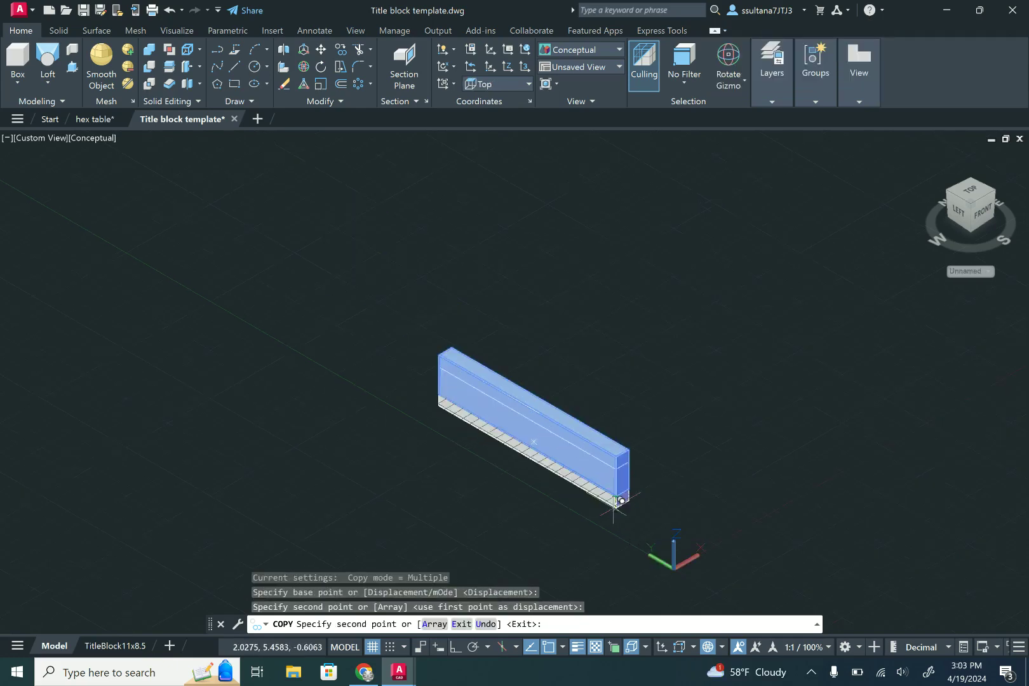
key(Return)
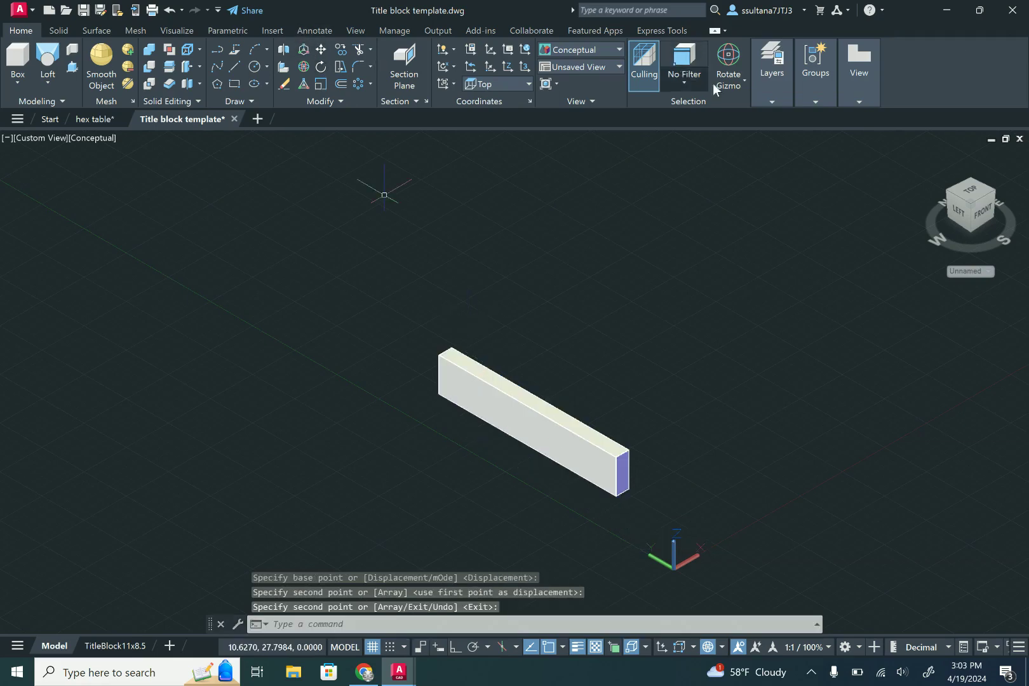
Rotate one of the coincident cross-pieces about its vertical centre axis with Ortho on, making it perpendicular to the other
click(742, 82)
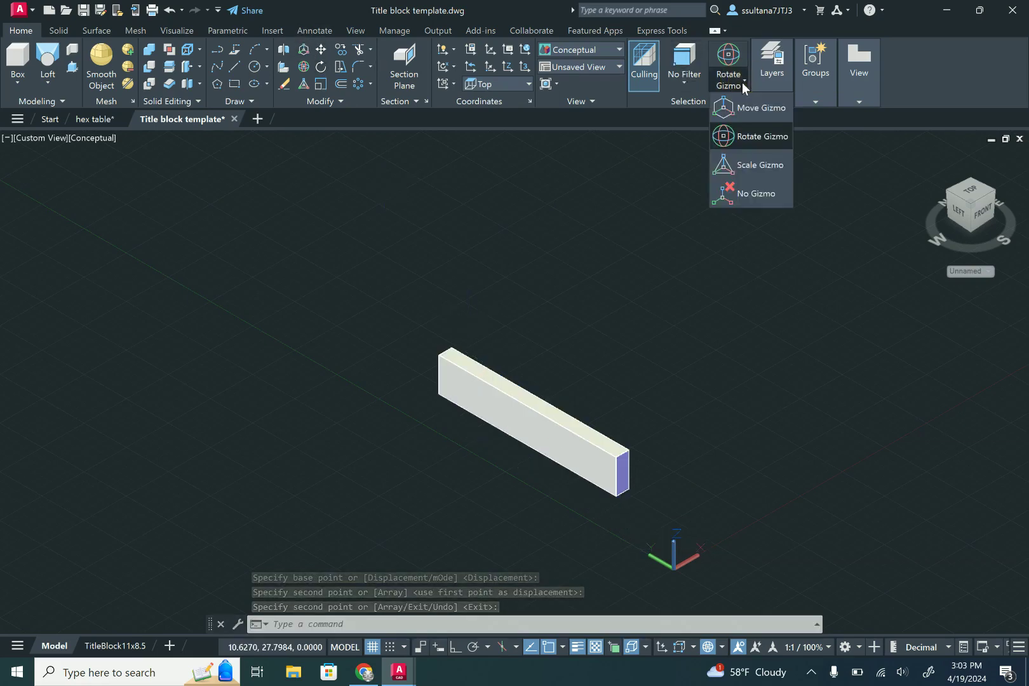
click(754, 140)
click(602, 444)
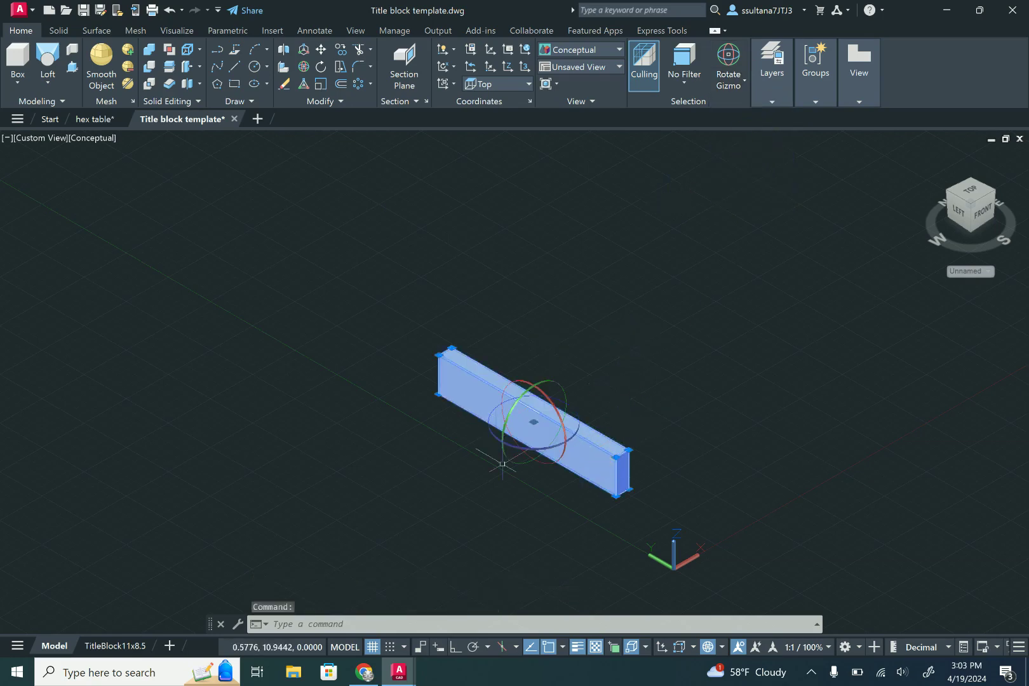
click(544, 452)
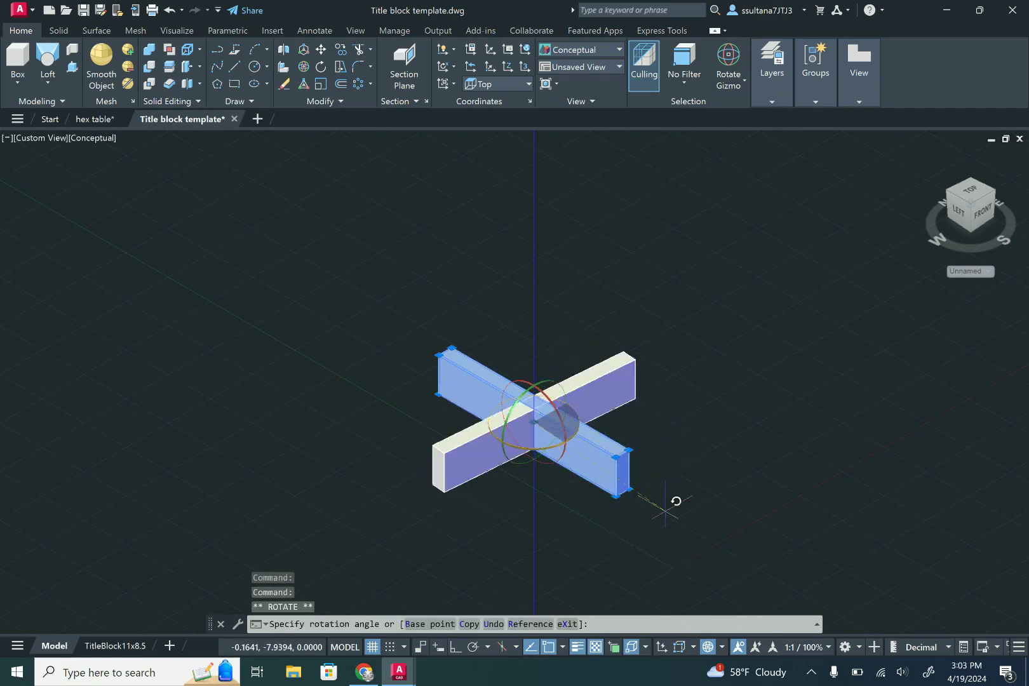
click(457, 646)
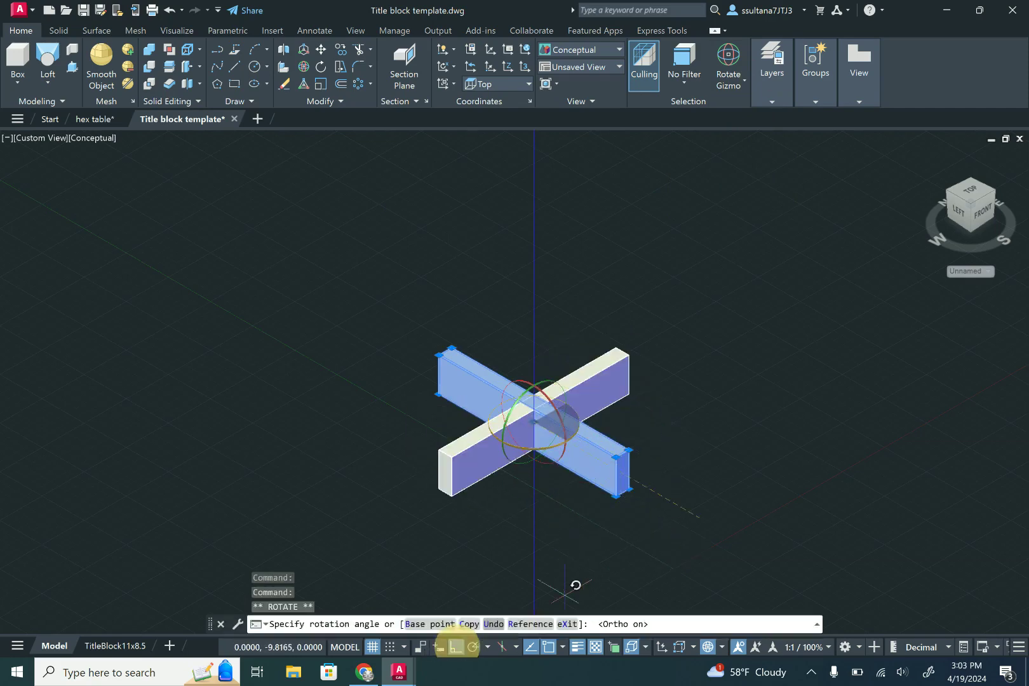
click(671, 536)
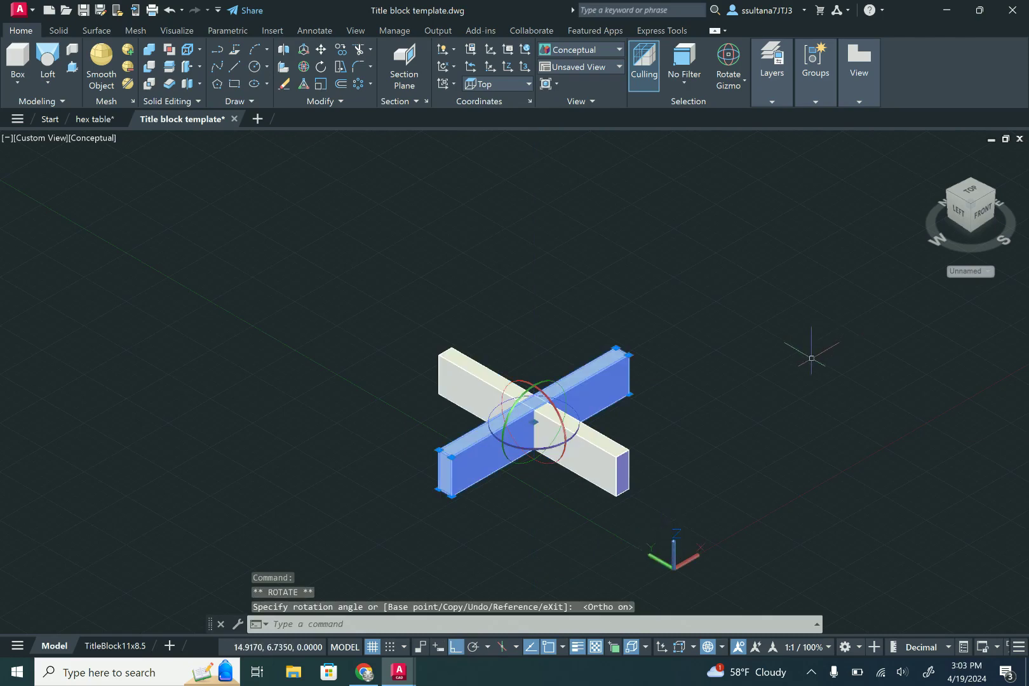
key(Escape)
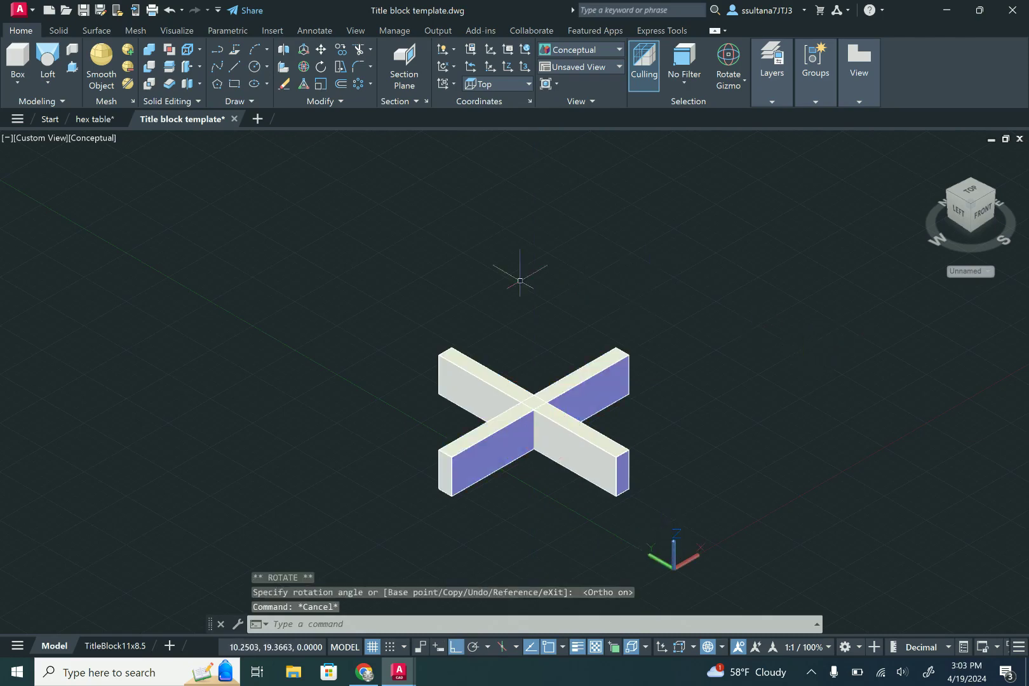
Move the rotated cross-piece up 1 unit along the Z axis
click(325, 53)
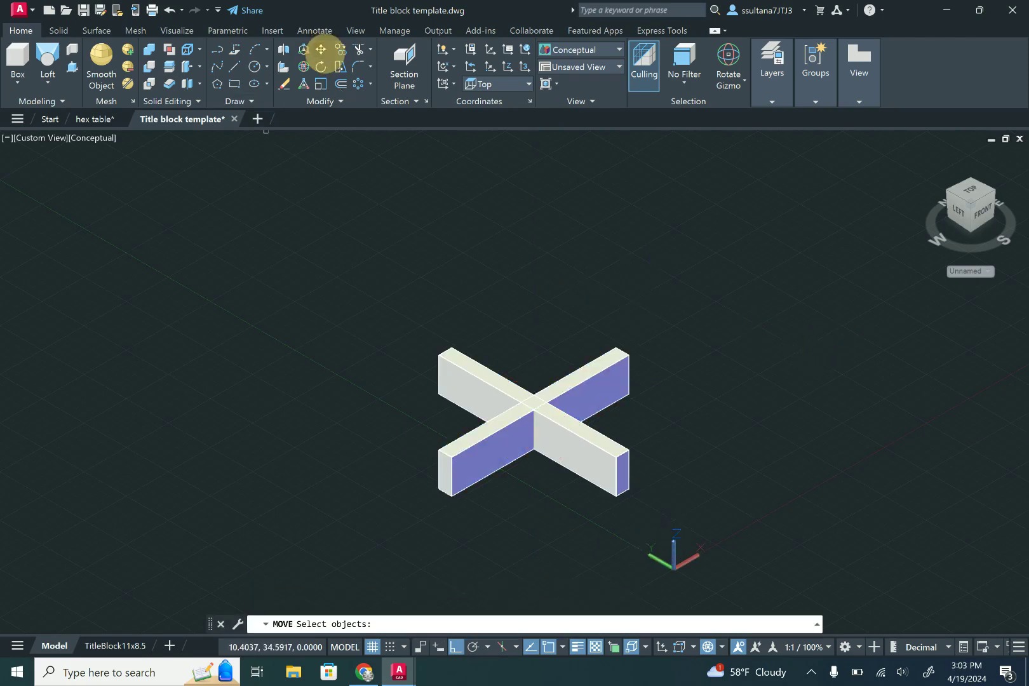
click(464, 478)
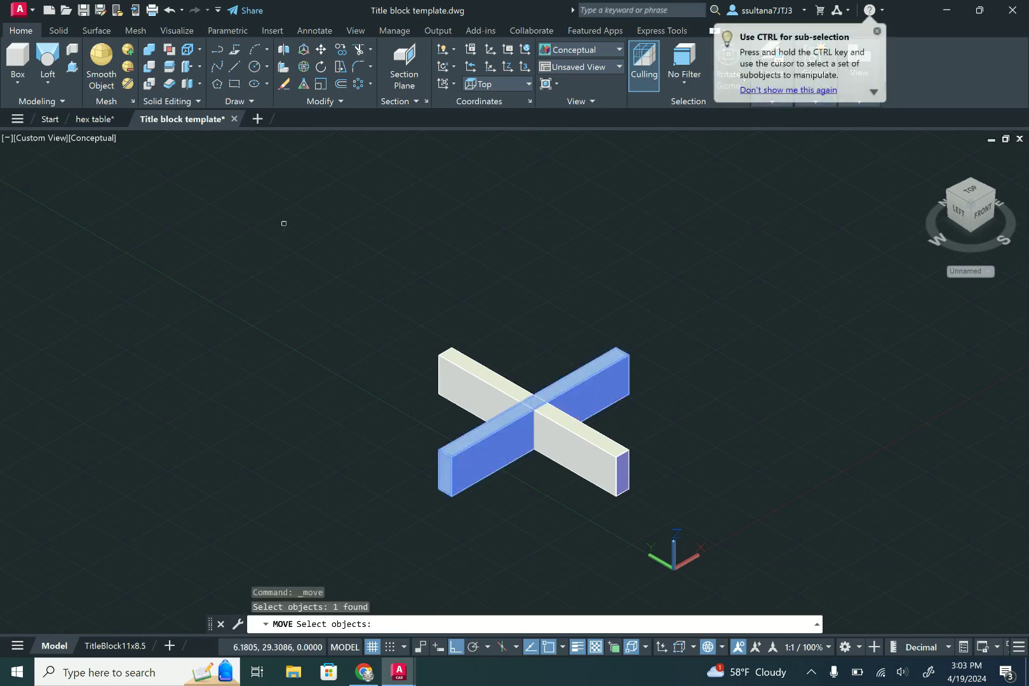
click(322, 50)
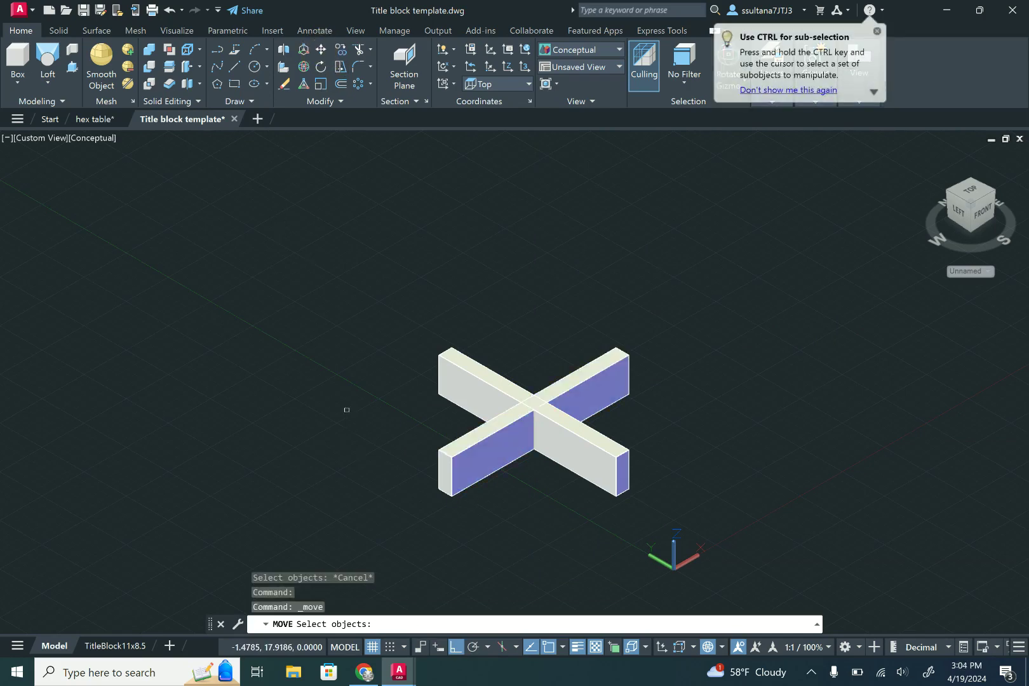
click(437, 463)
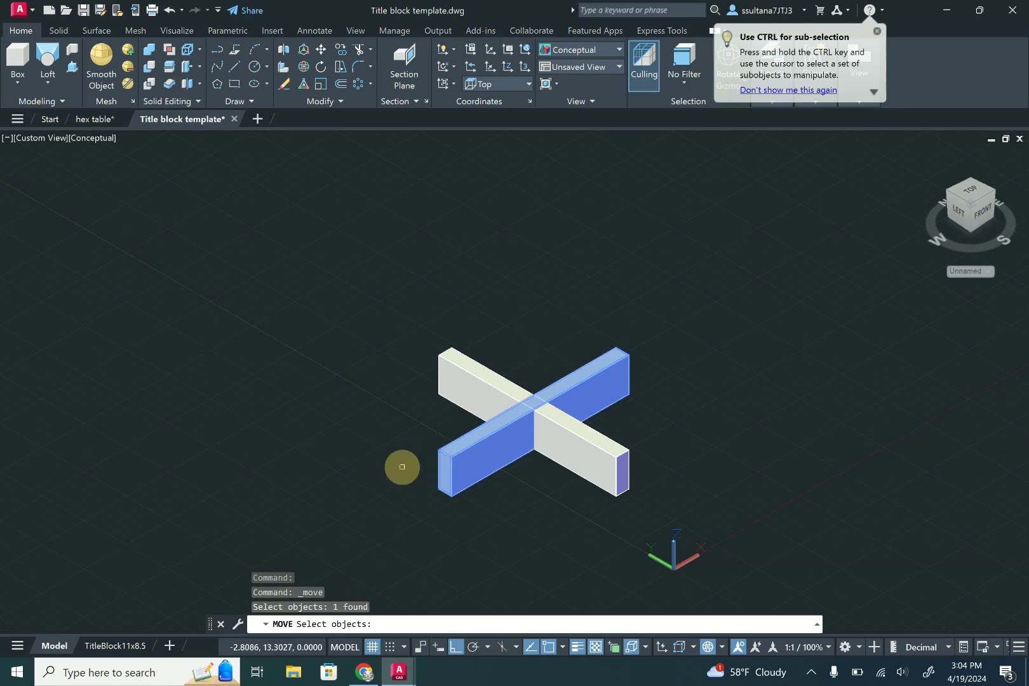
key(Return)
click(402, 466)
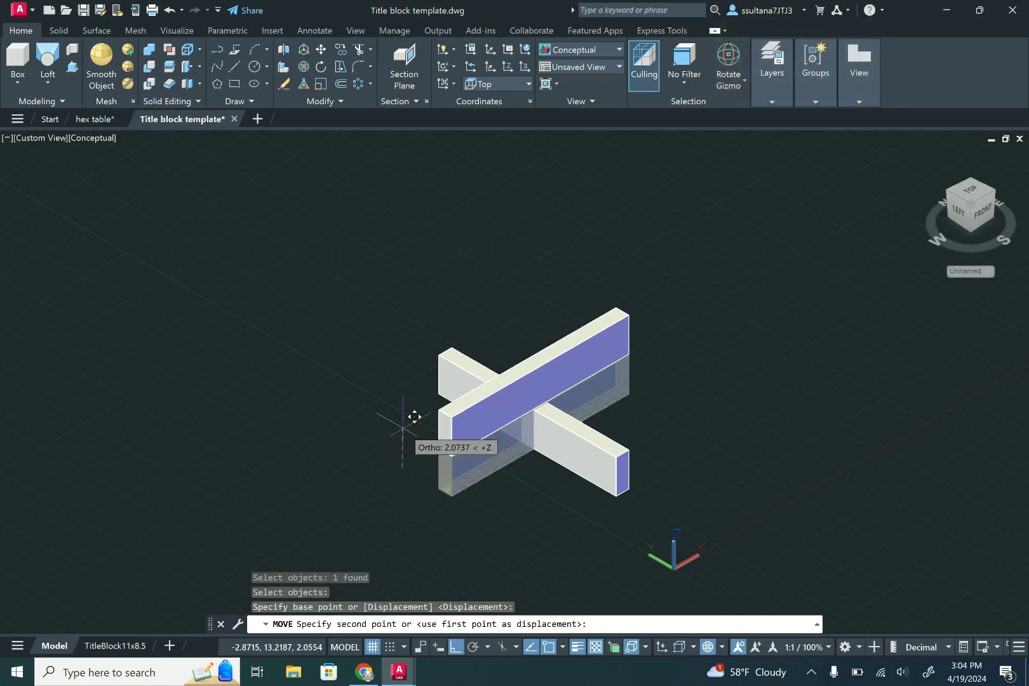
text(1)
key(Return)
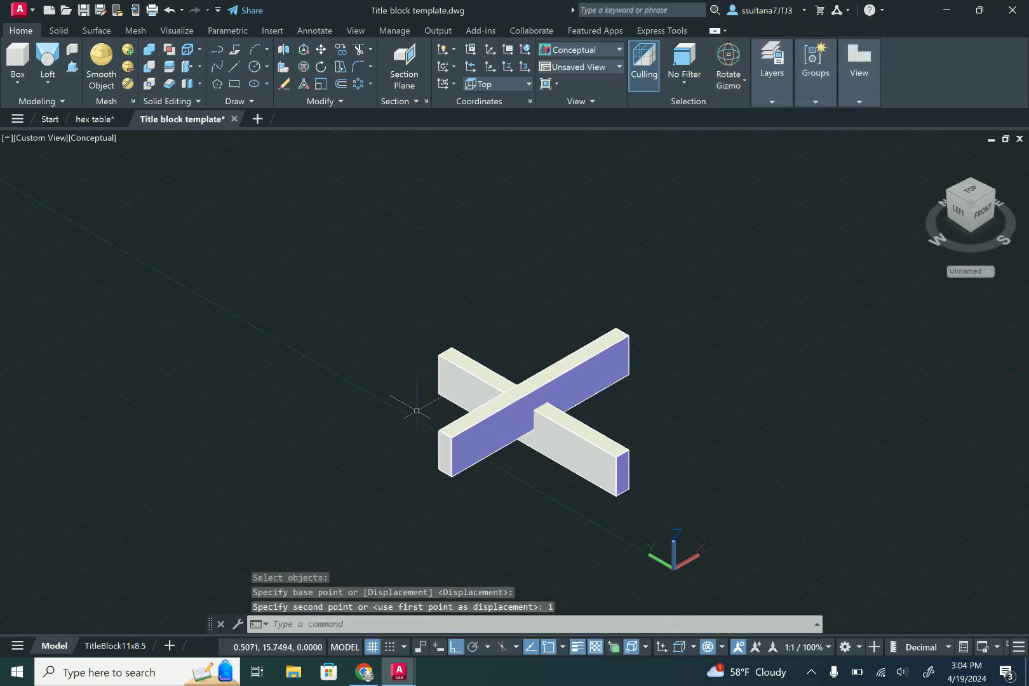
Subtract the raised cross-piece from the lower one to cut a half-lap notch in its centre
click(147, 70)
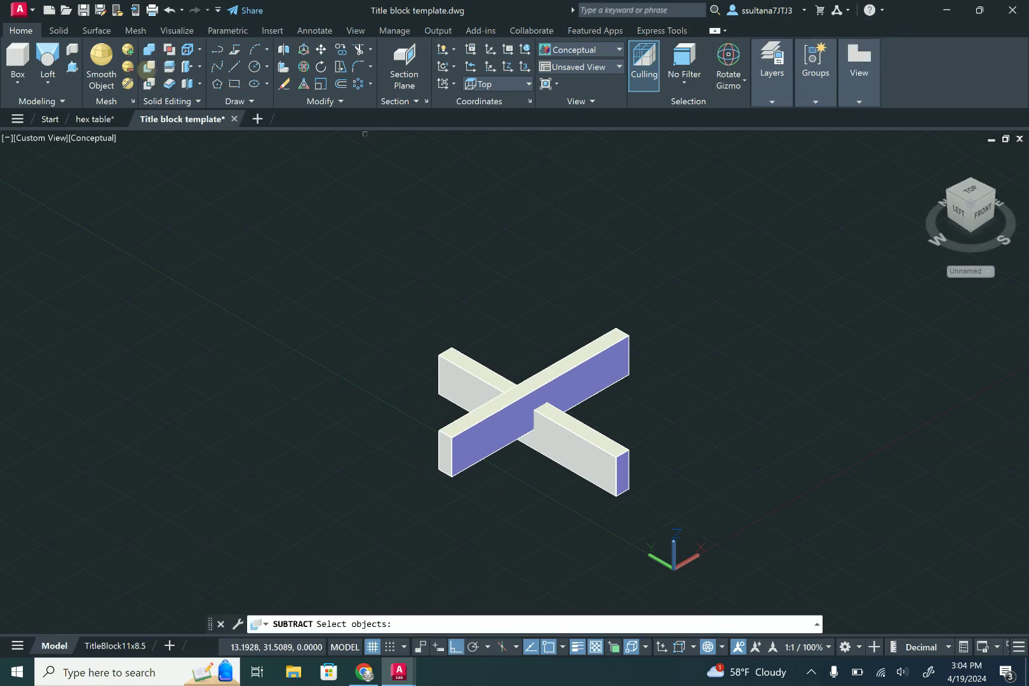
click(576, 457)
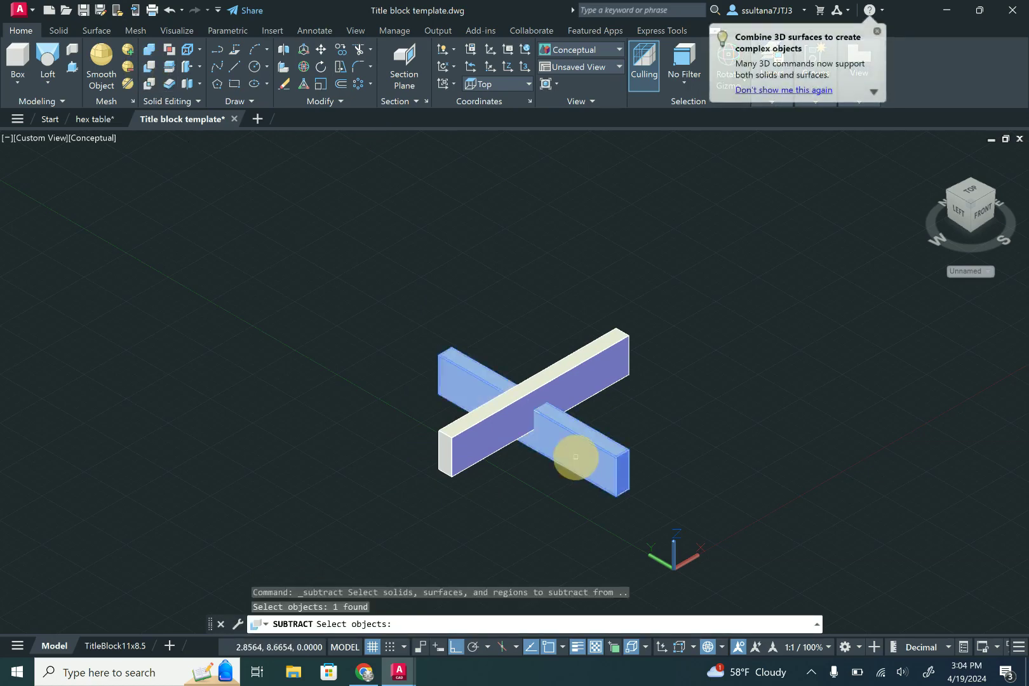
key(Return)
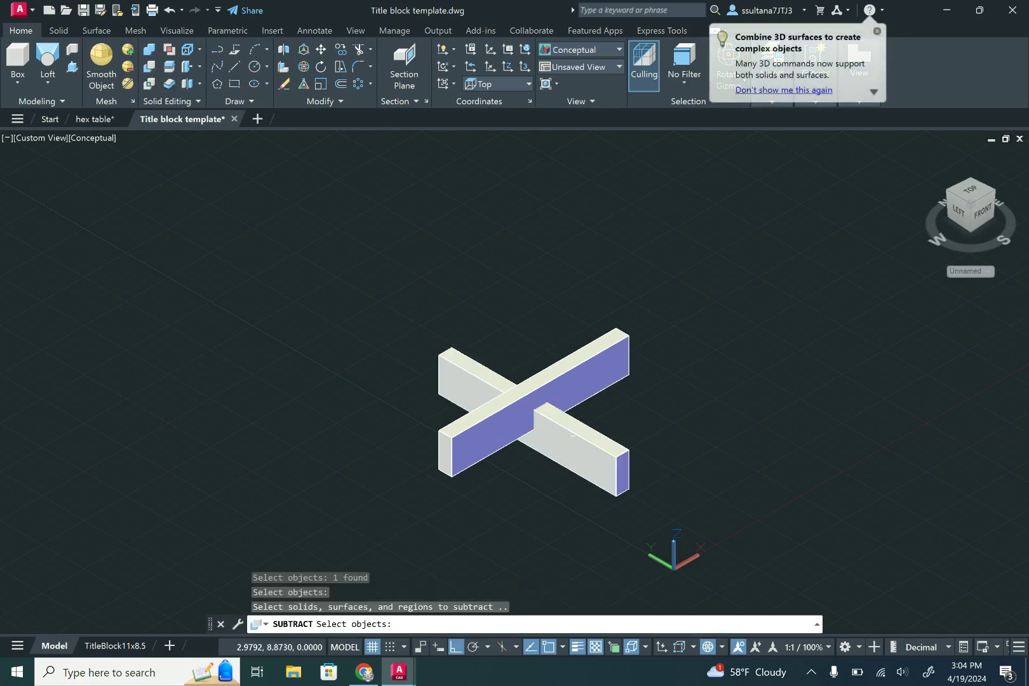
click(567, 383)
key(Return)
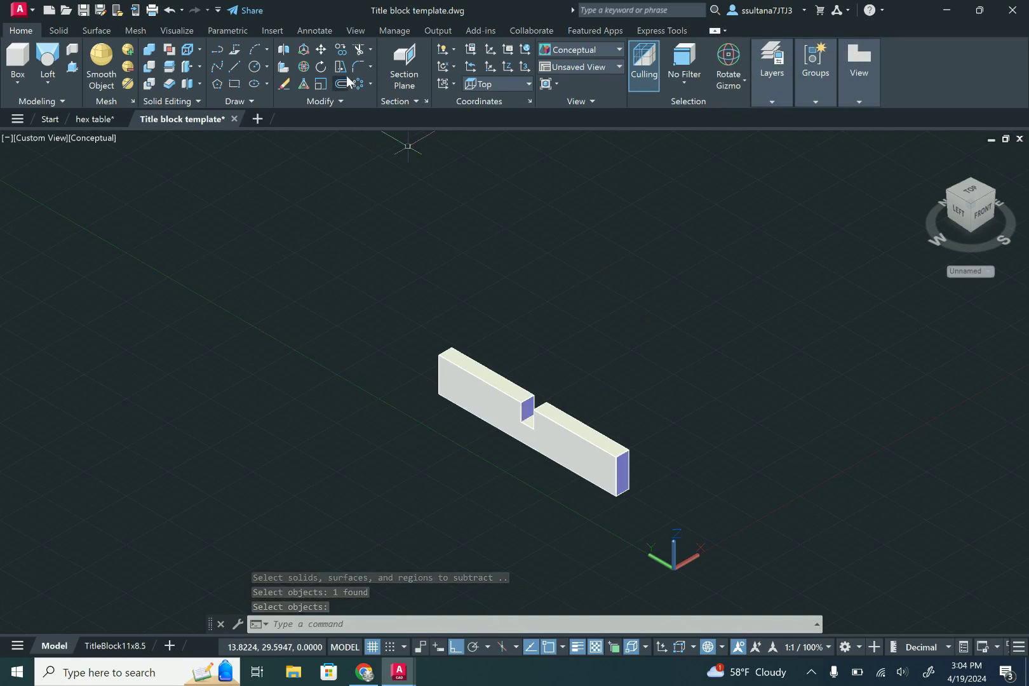
Copy the notched cross-piece in place, using its lower front corner as both base point and second point
click(340, 50)
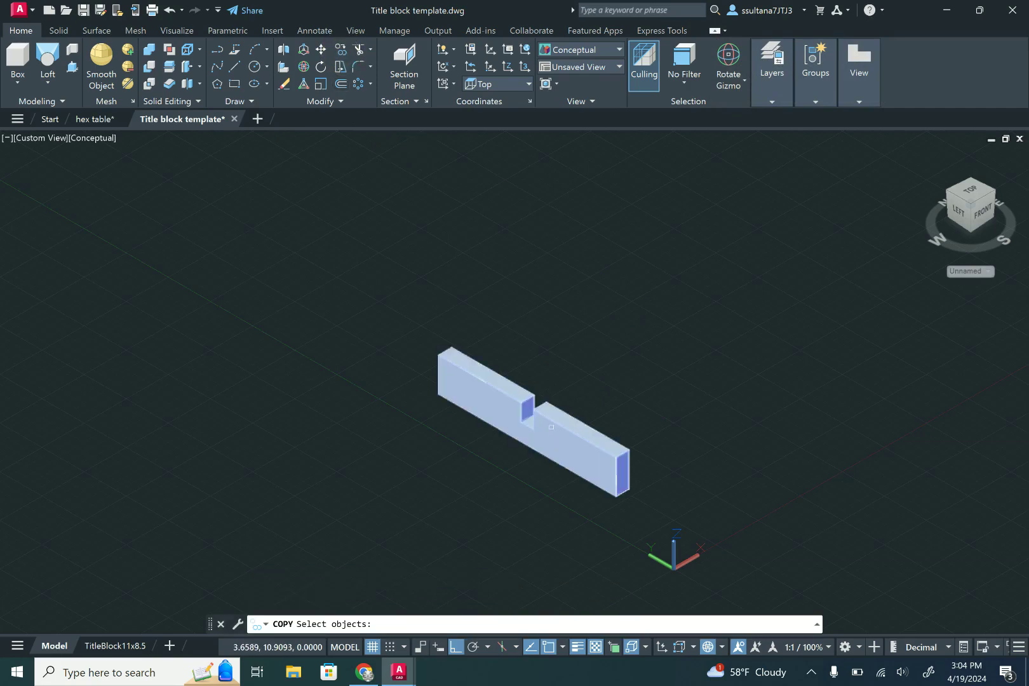
click(551, 426)
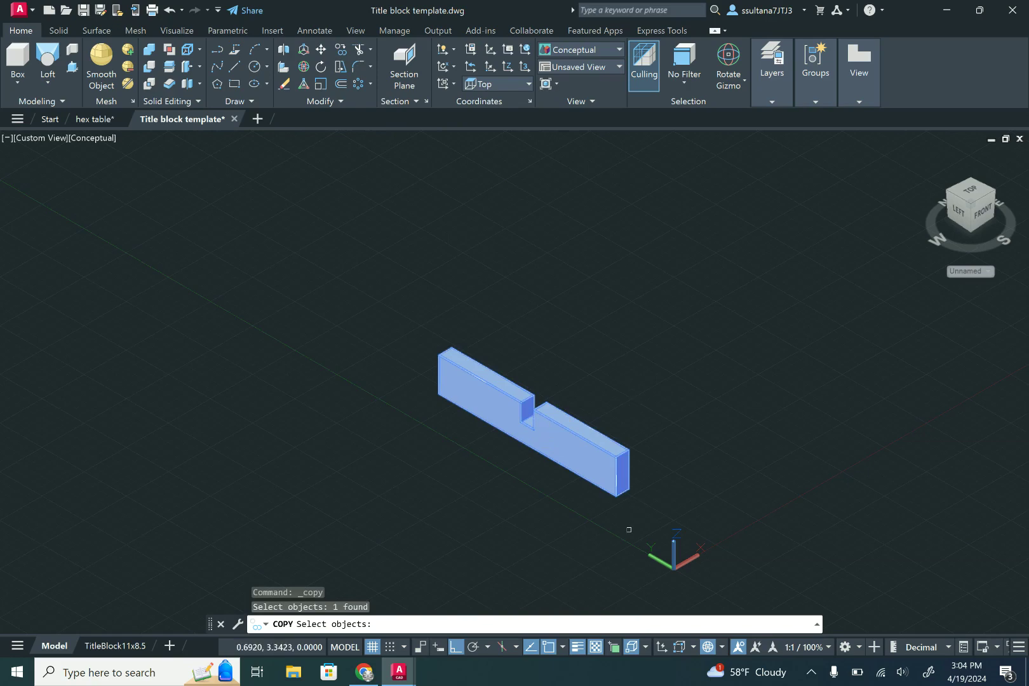
scroll(629, 530, up, 2)
right_click(625, 482)
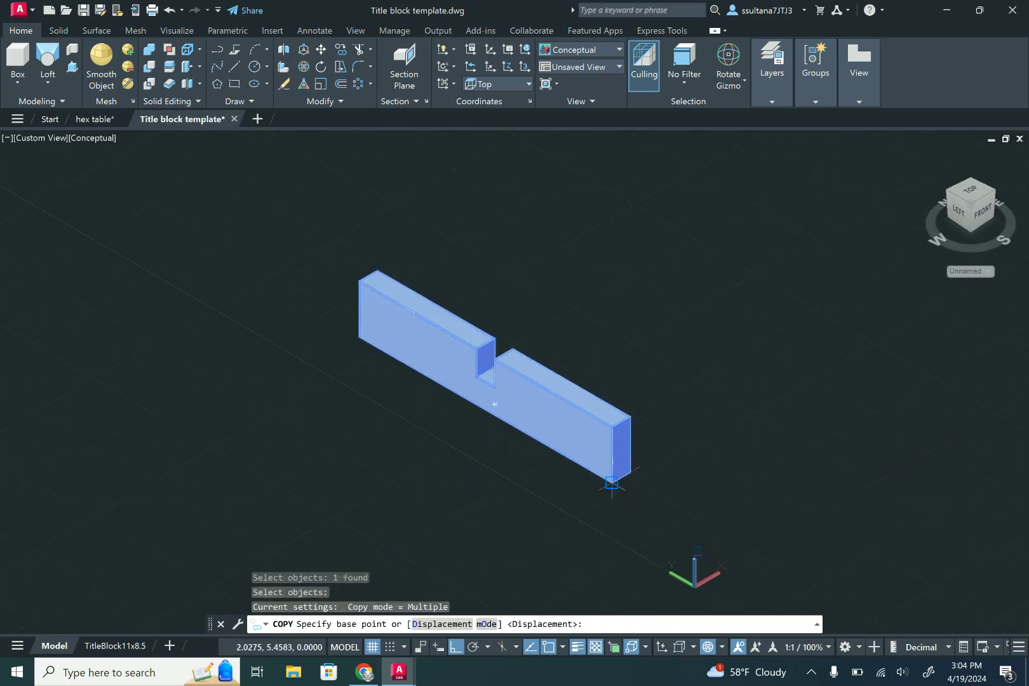
click(611, 484)
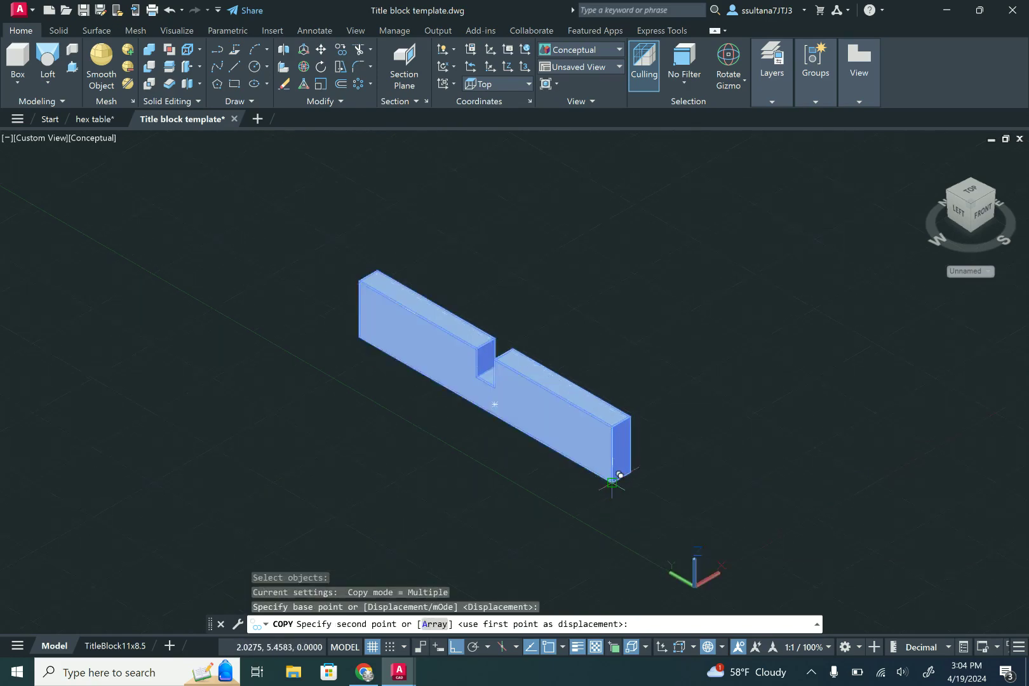
click(678, 569)
key(Return)
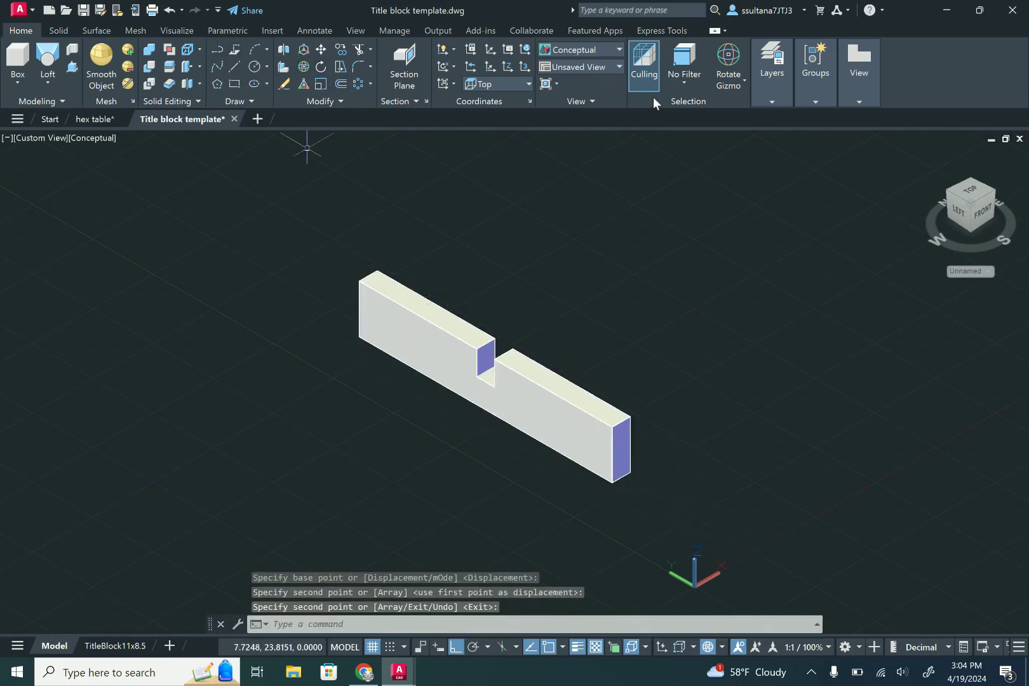
Rotate one of the coincident notched cross-pieces about its vertical axis with the Rotate Gizmo, making it perpendicular to the other
click(744, 78)
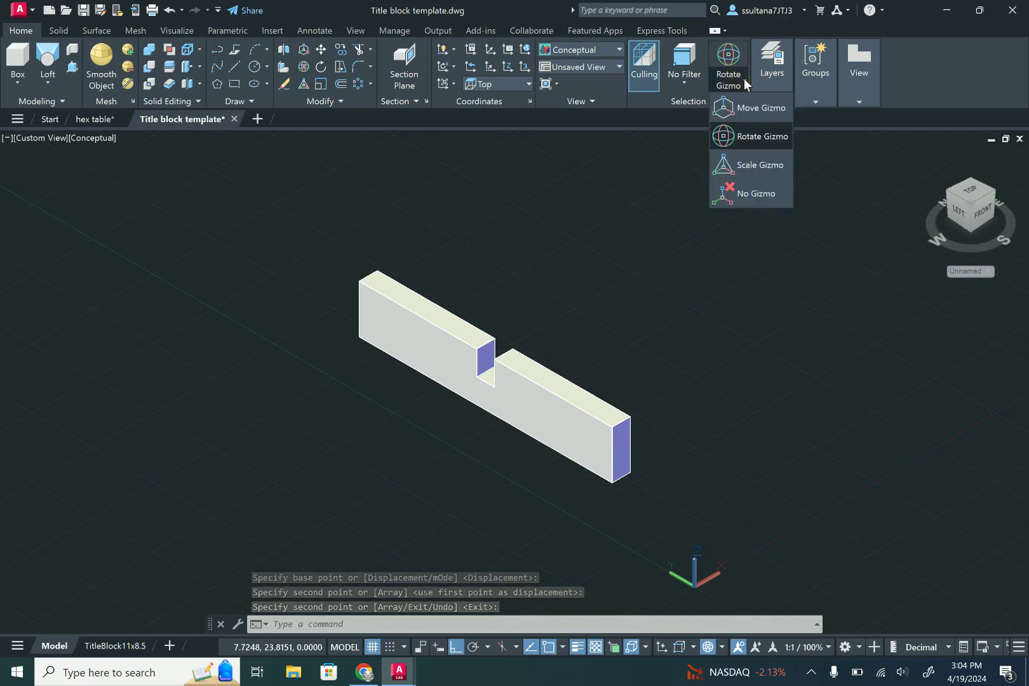
click(751, 135)
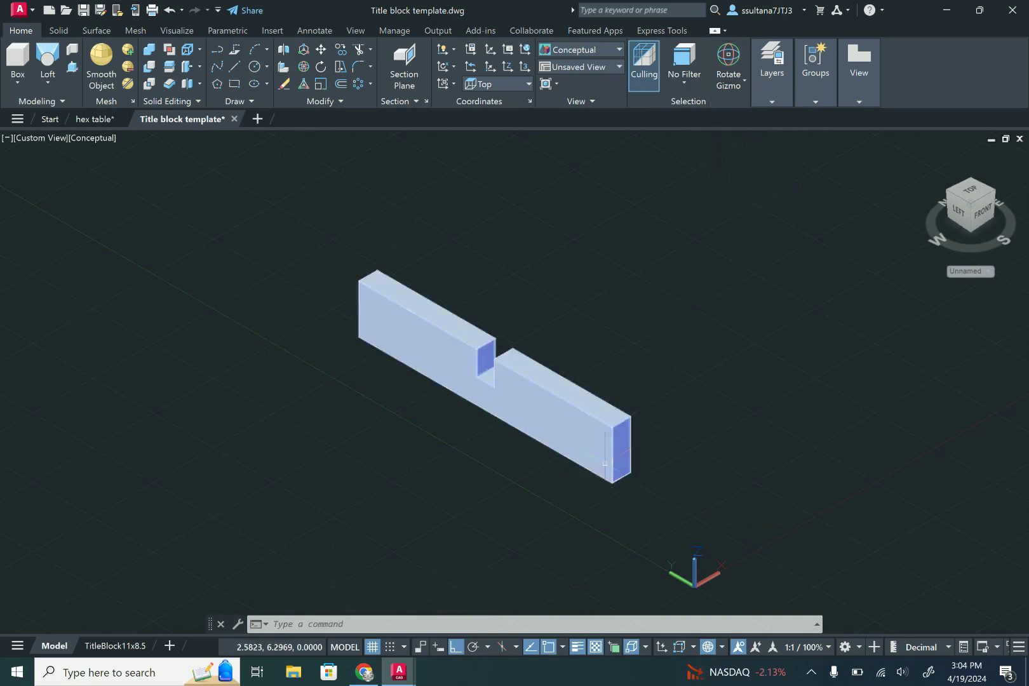
click(605, 462)
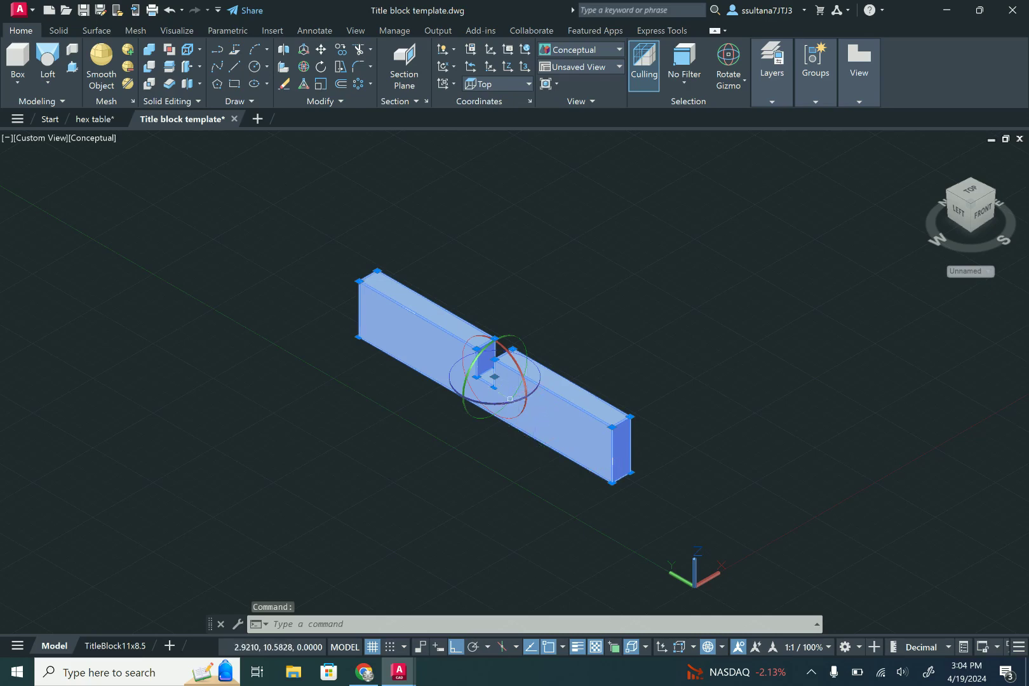
click(504, 407)
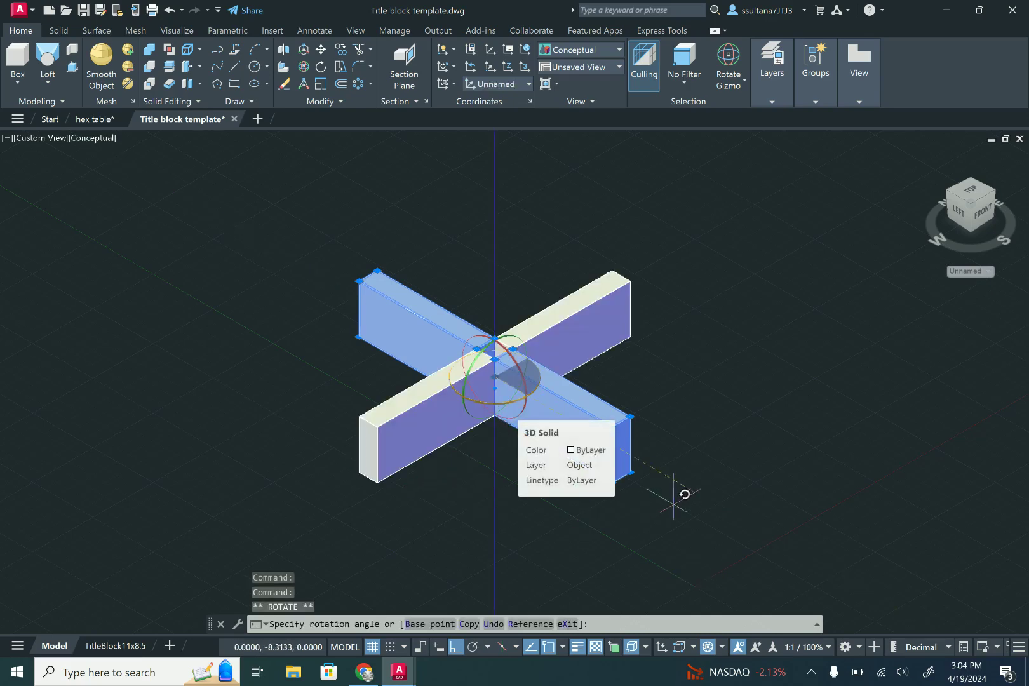
click(673, 497)
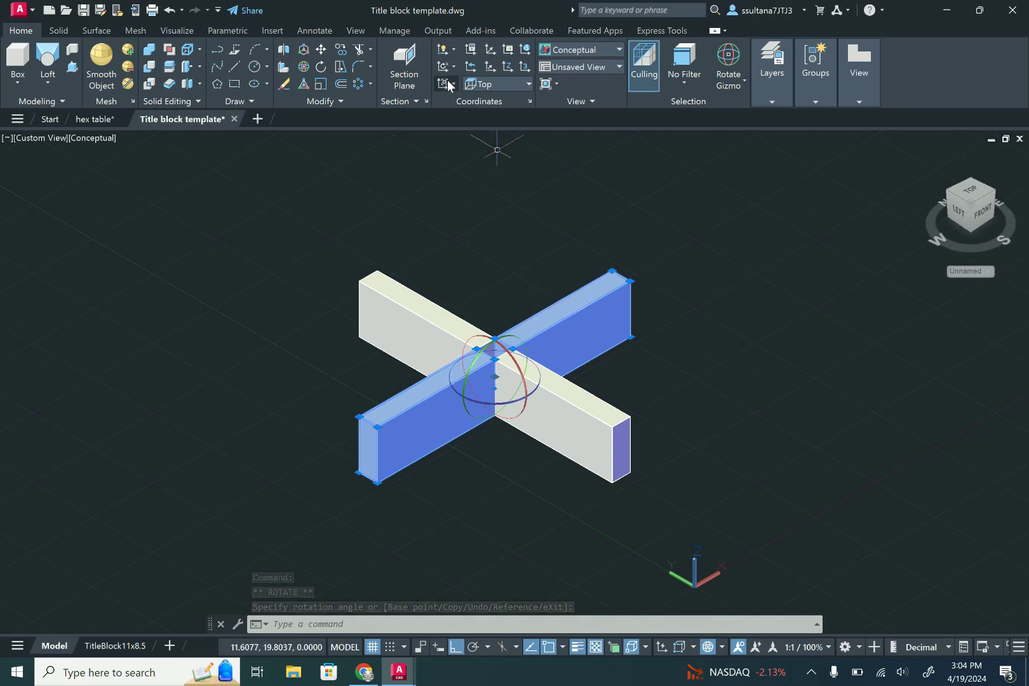
Move the rotated cross-piece up about 4 units along the Z axis to expose its notch, and undo the move
click(321, 48)
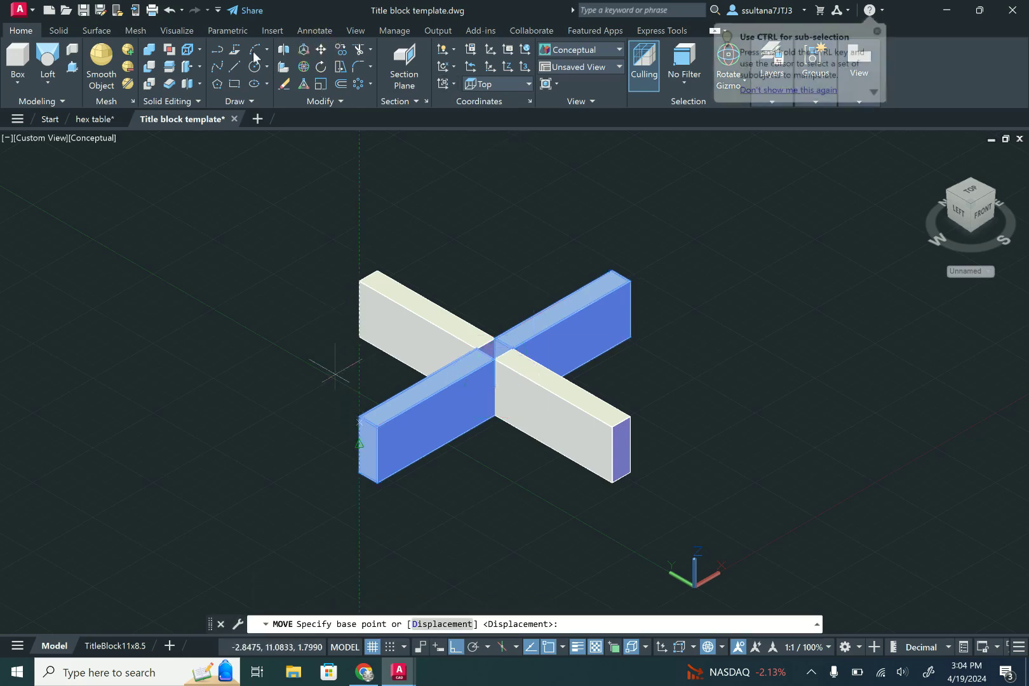
click(321, 49)
click(363, 418)
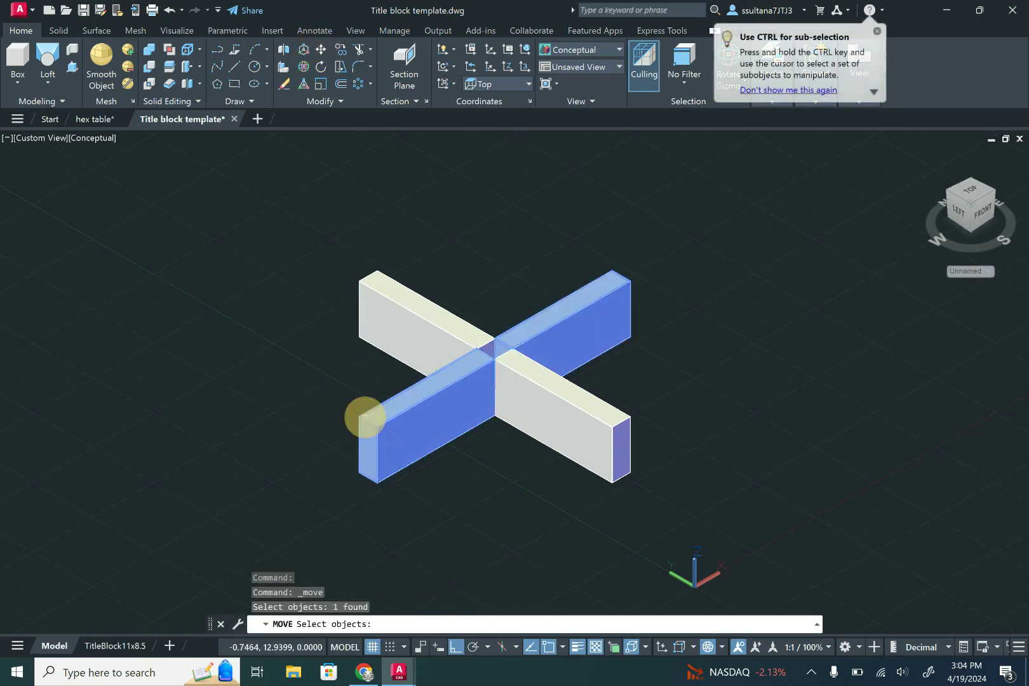
key(Return)
click(301, 438)
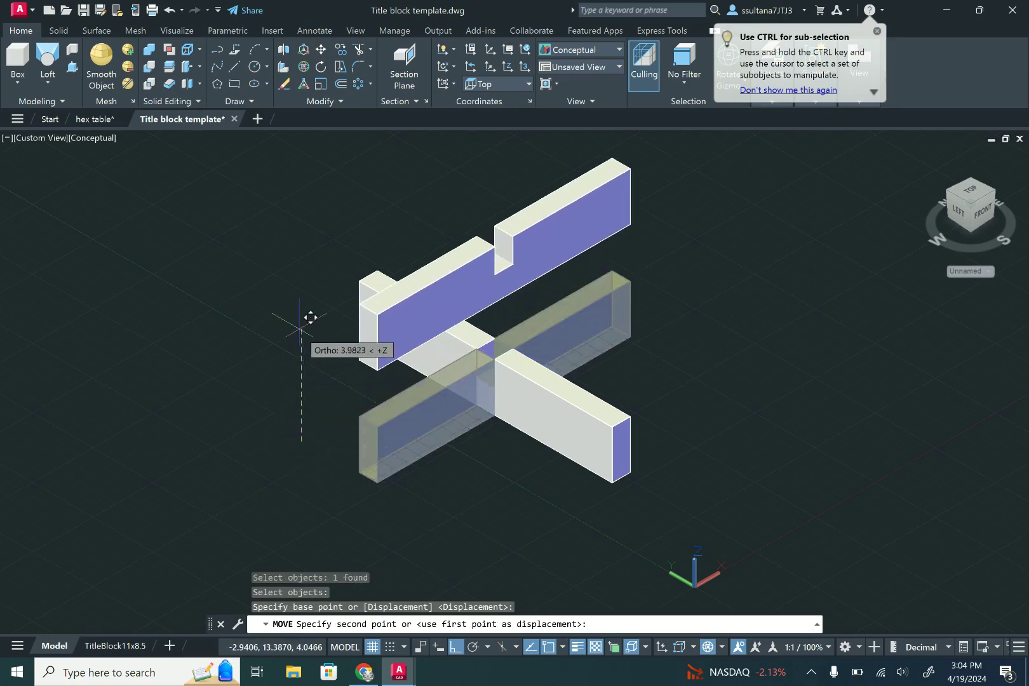
click(300, 327)
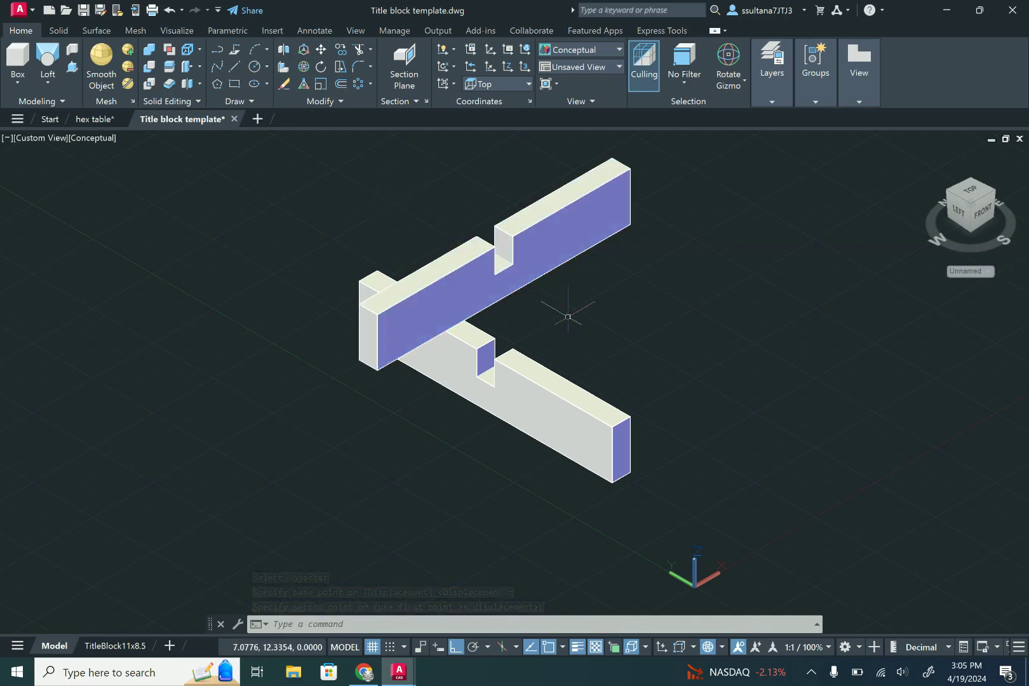
click(169, 11)
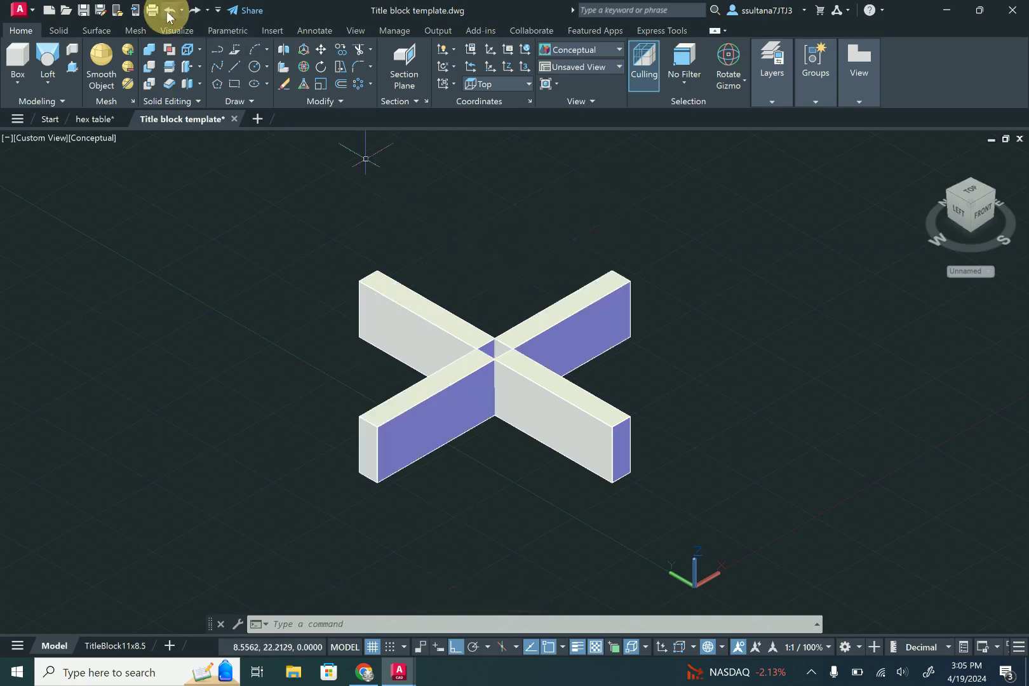
Flip the rotated cross-piece upside down about the Y axis with the Rotate Gizmo so its notch interlocks with the other piece
click(745, 80)
click(759, 136)
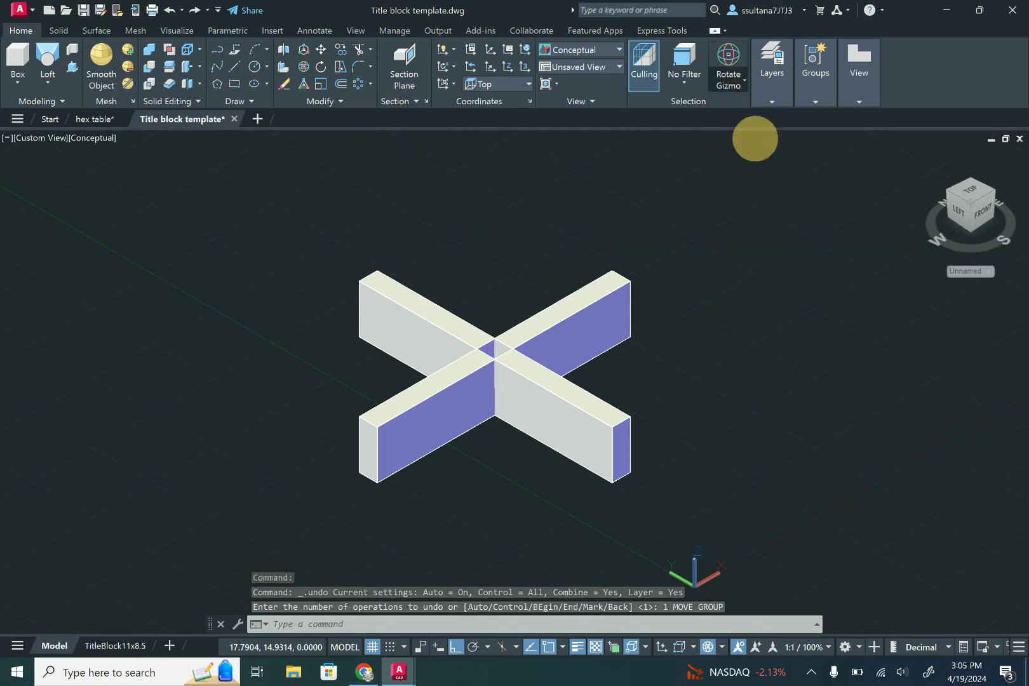
click(597, 345)
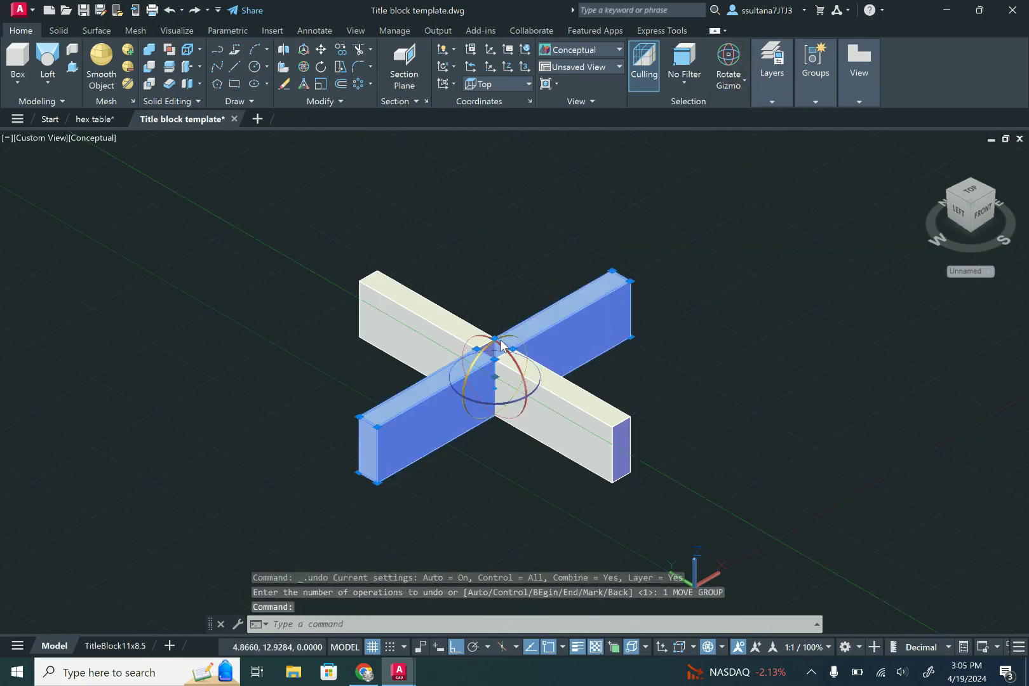
drag(515, 343, 491, 318)
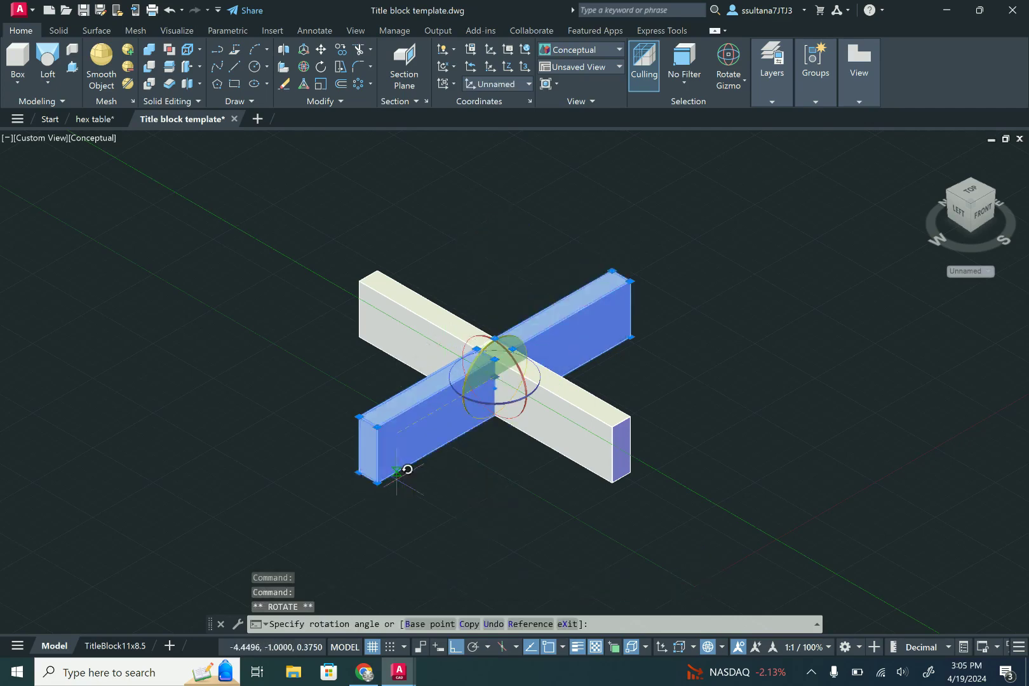
click(411, 514)
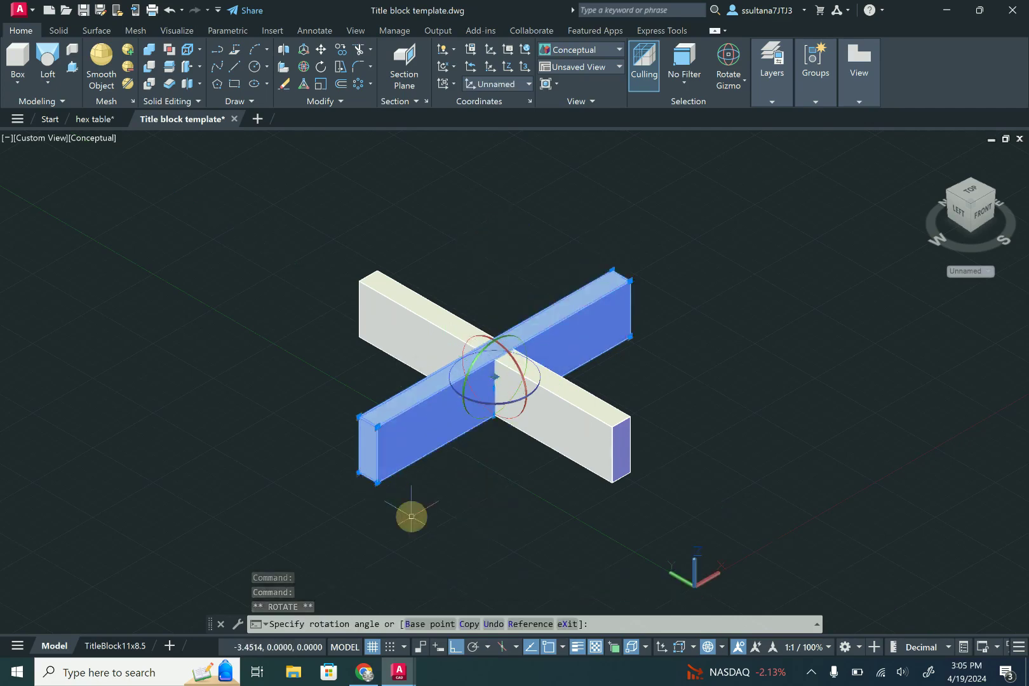
key(Escape)
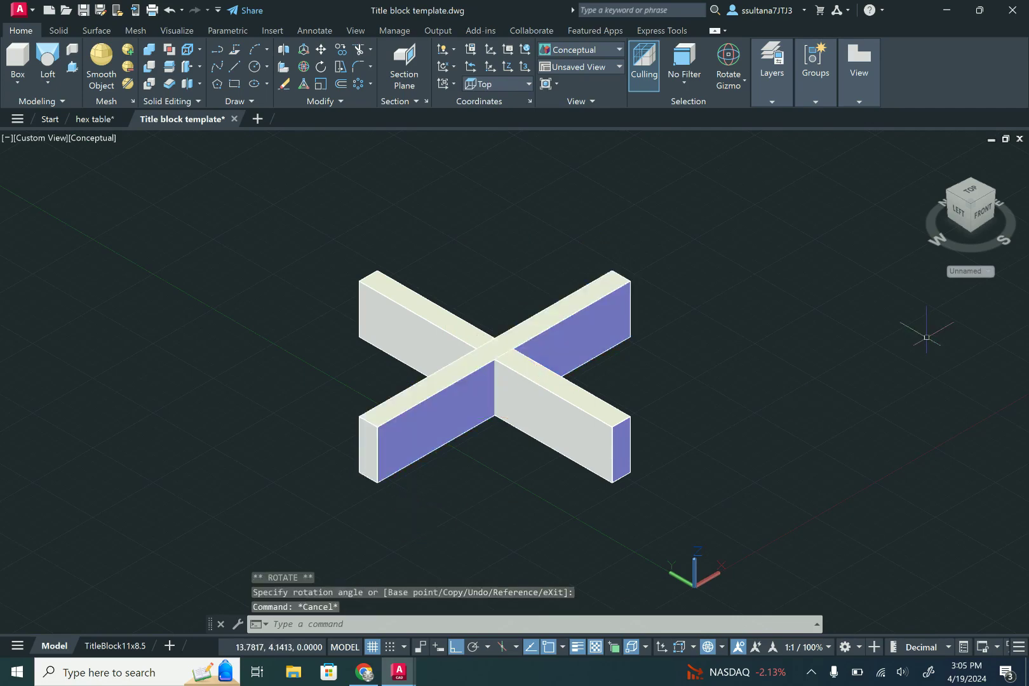
click(322, 50)
click(608, 334)
right_click(690, 334)
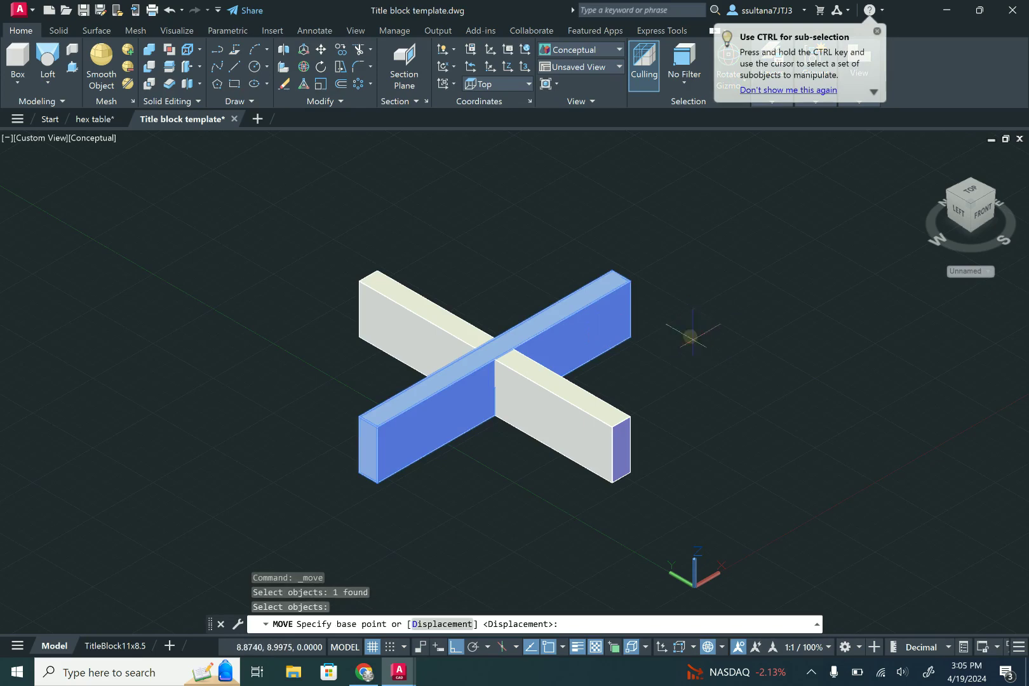
click(690, 337)
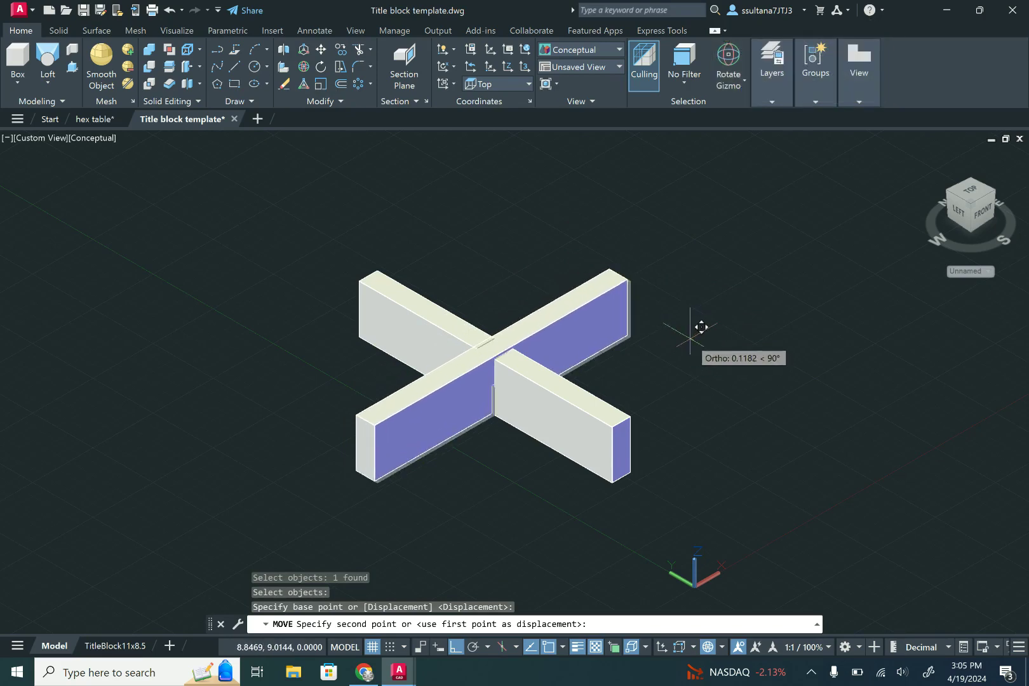
key(Escape)
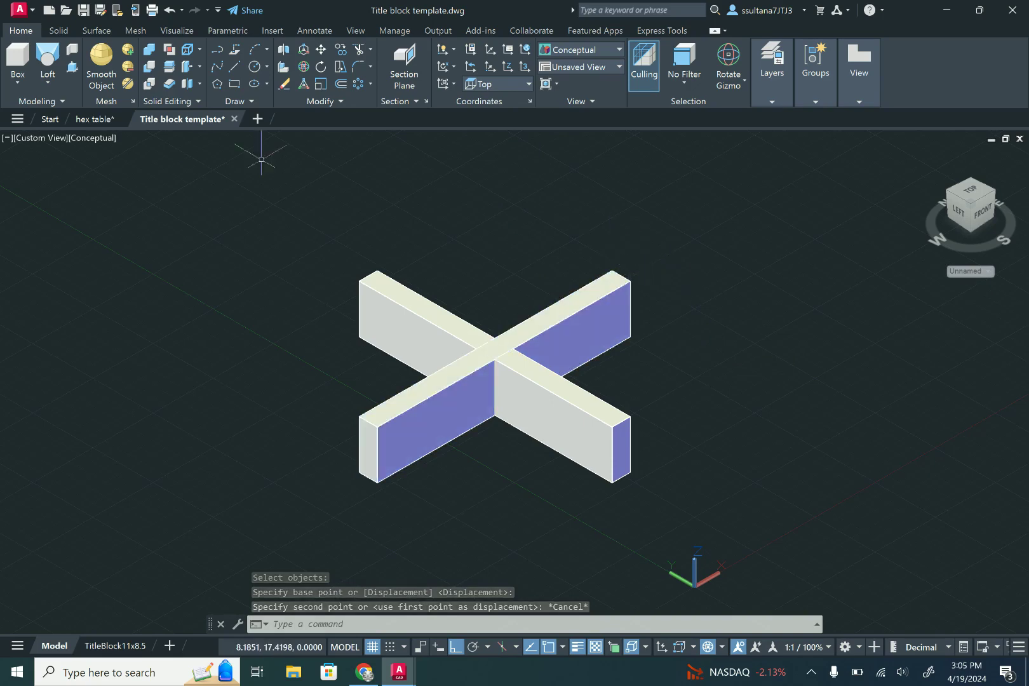
Draw a 0.75 × 2.5 rectangle in the top view, beyond the west end of the horizontal cross-piece
click(44, 139)
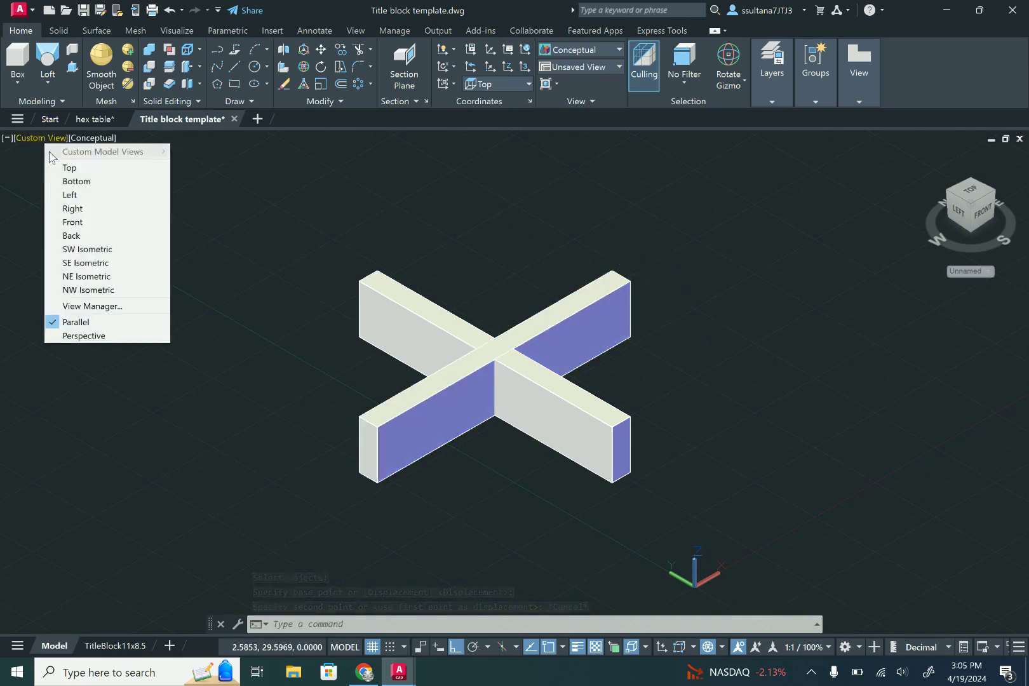
click(66, 168)
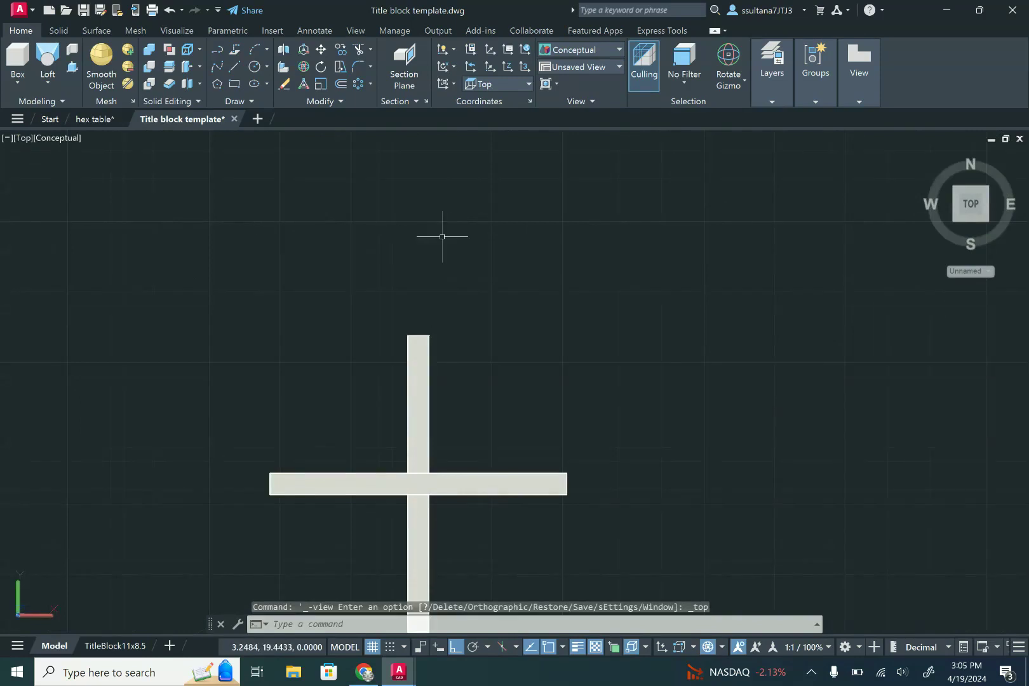
text(rec)
key(Return)
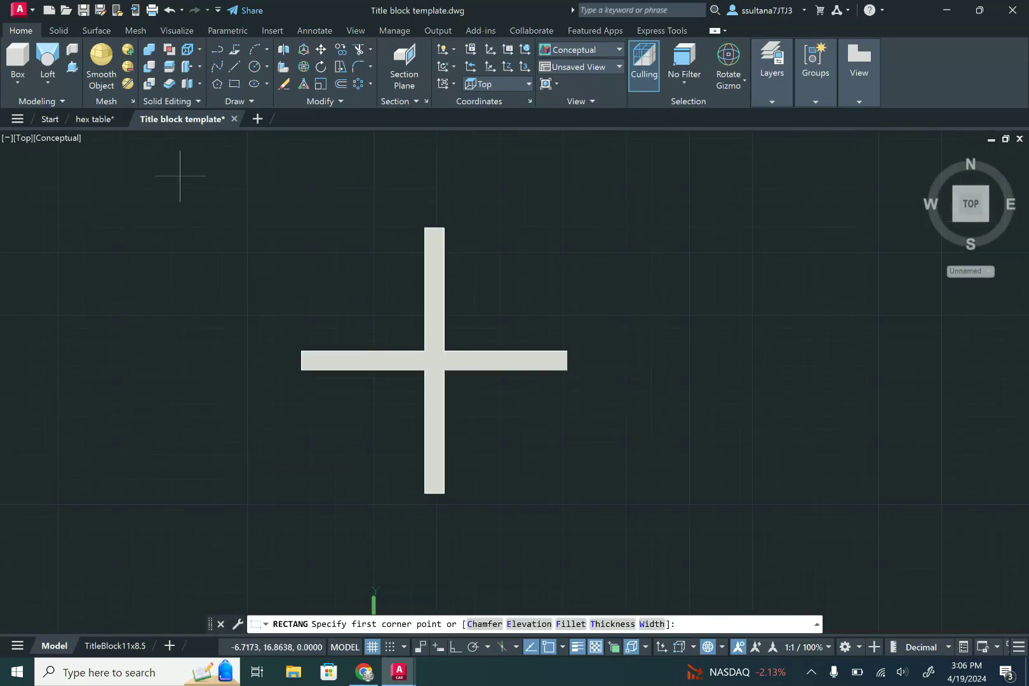
click(234, 83)
click(222, 390)
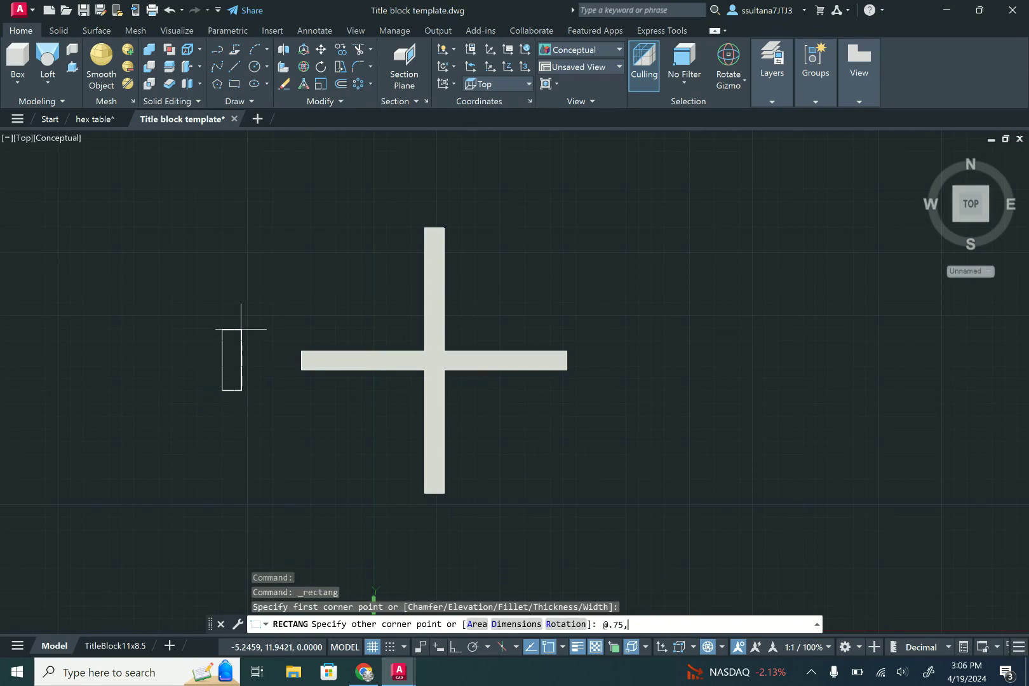
text(5)
key(Return)
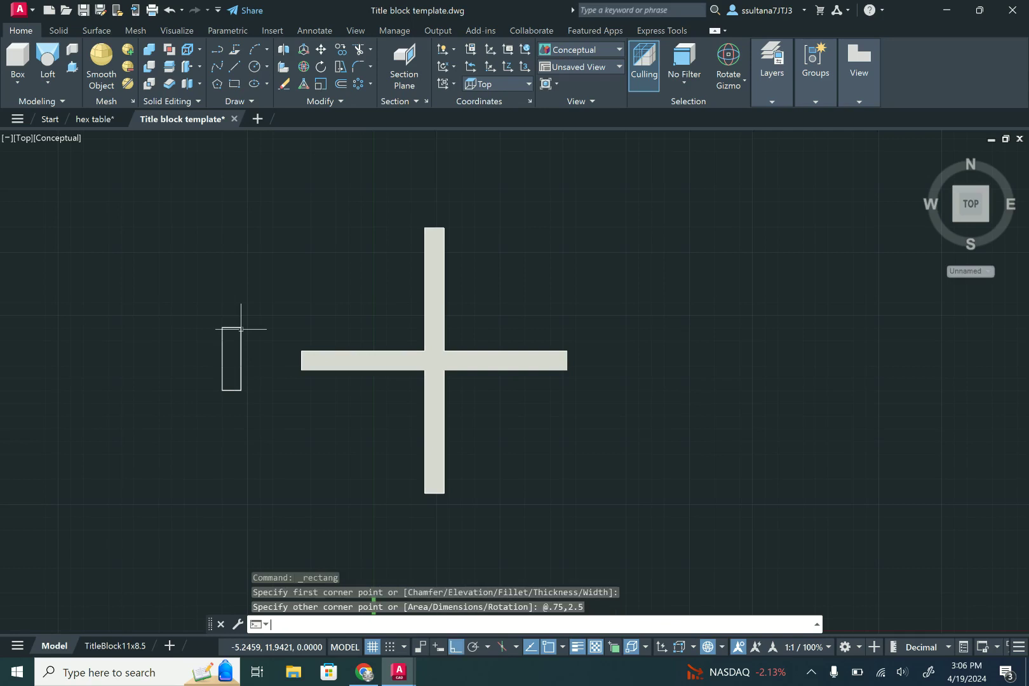
Move the rectangle from the midpoint of its inner long side to the midpoint of the horizontal cross-piece's west end
click(245, 356)
right_click(245, 356)
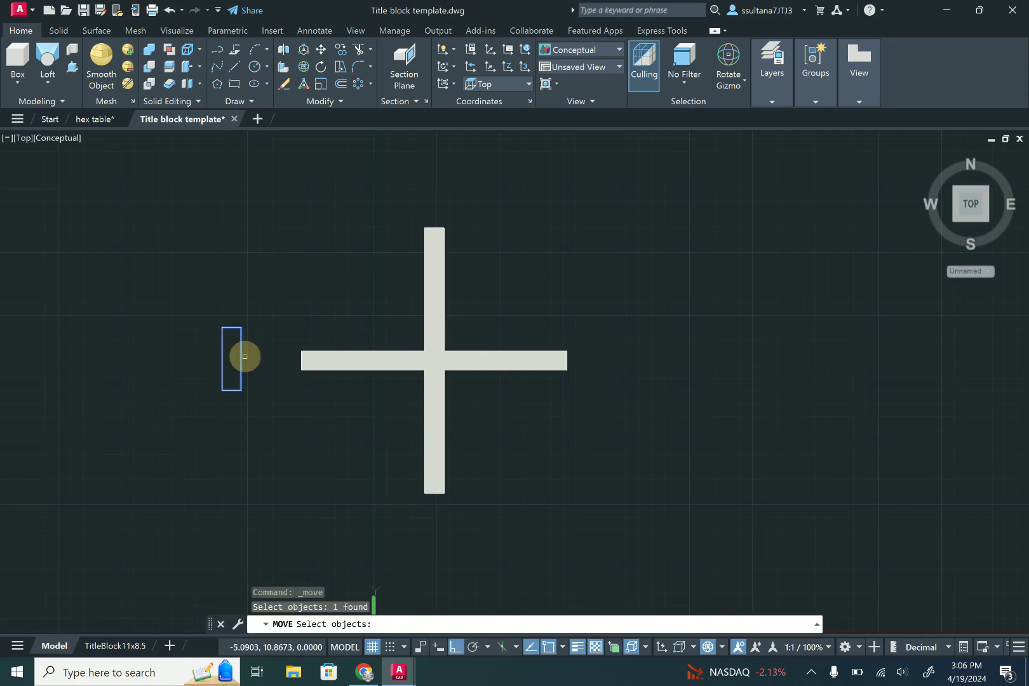
click(246, 356)
click(299, 359)
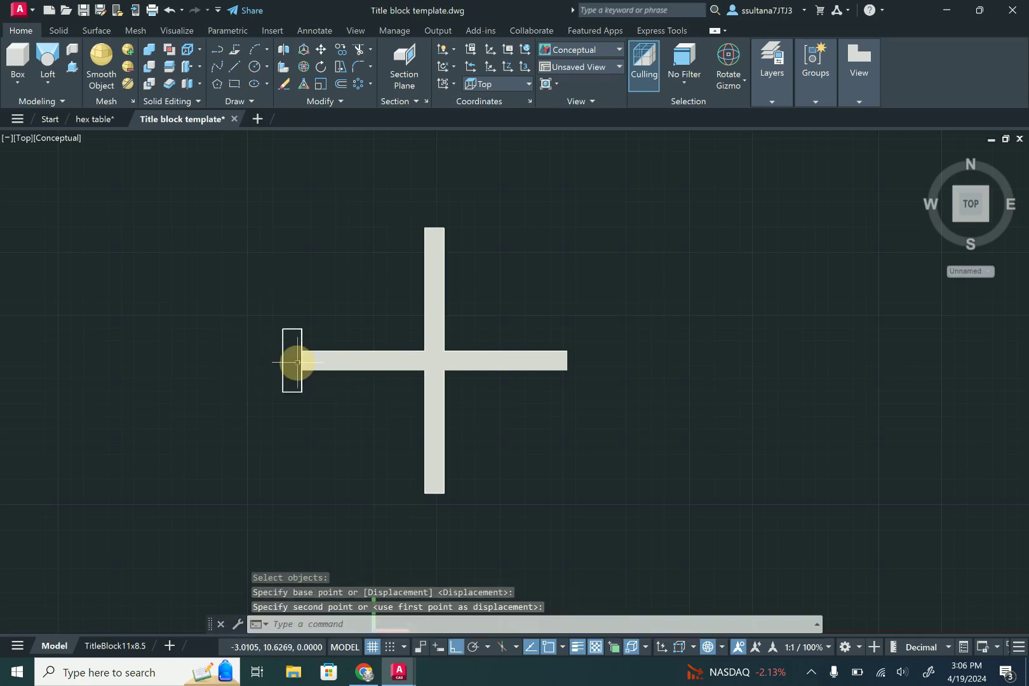
Draw a 0.75 × 1.5 rectangle in open space west of the 0.75 × 2.5 rectangle
click(234, 84)
click(199, 393)
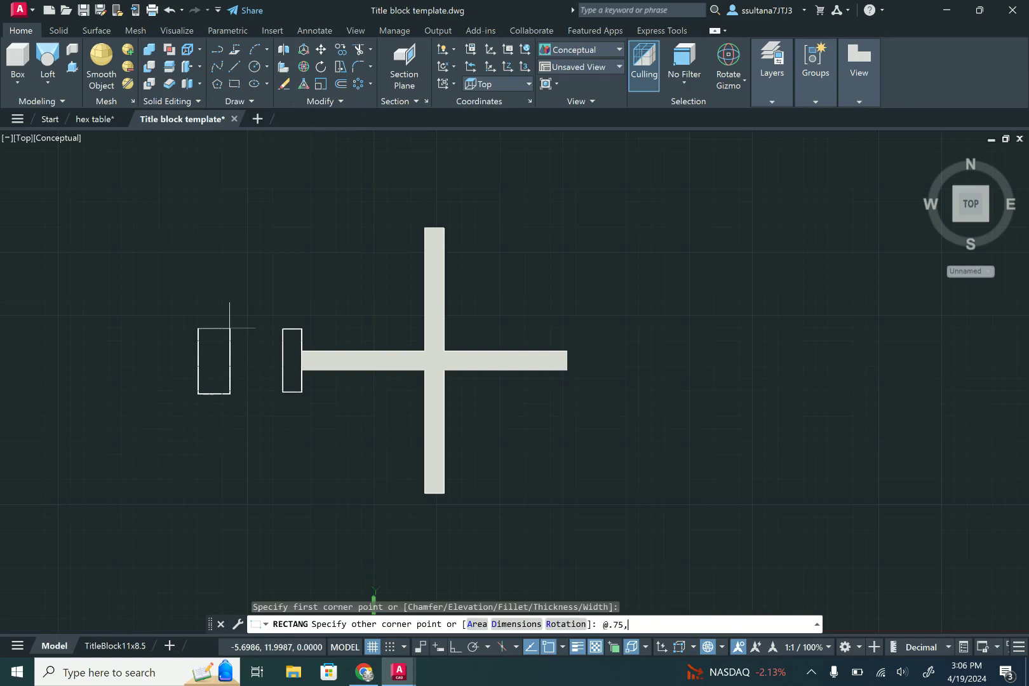
text(@.75,1.5)
key(Return)
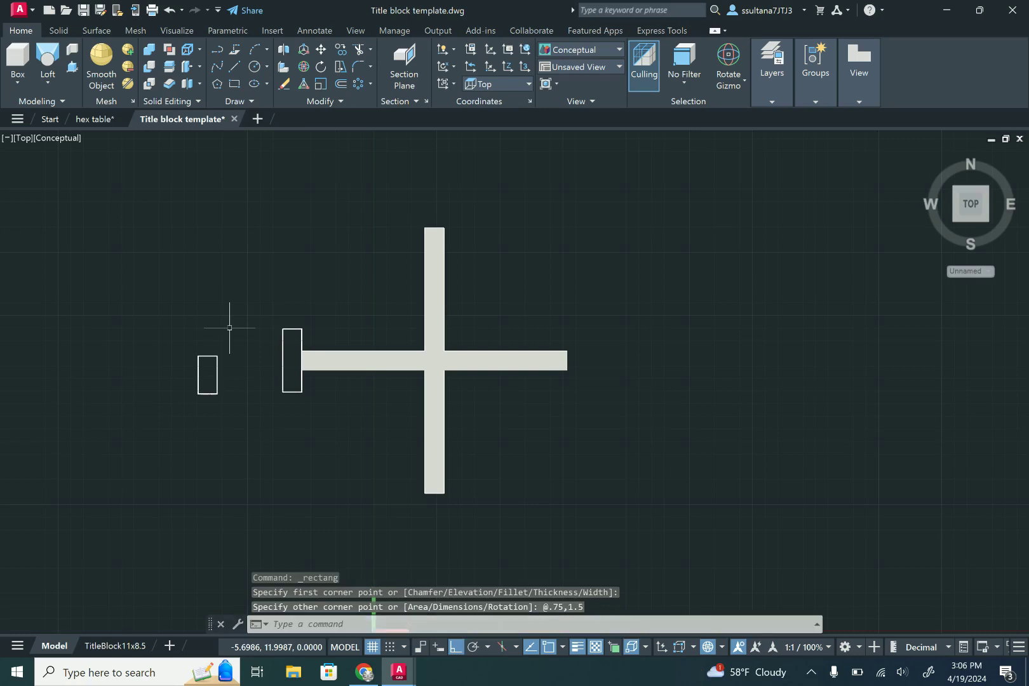
Move the 0.75 × 1.5 rectangle by its centre onto the centre of the 0.75 × 2.5 rectangle
click(321, 51)
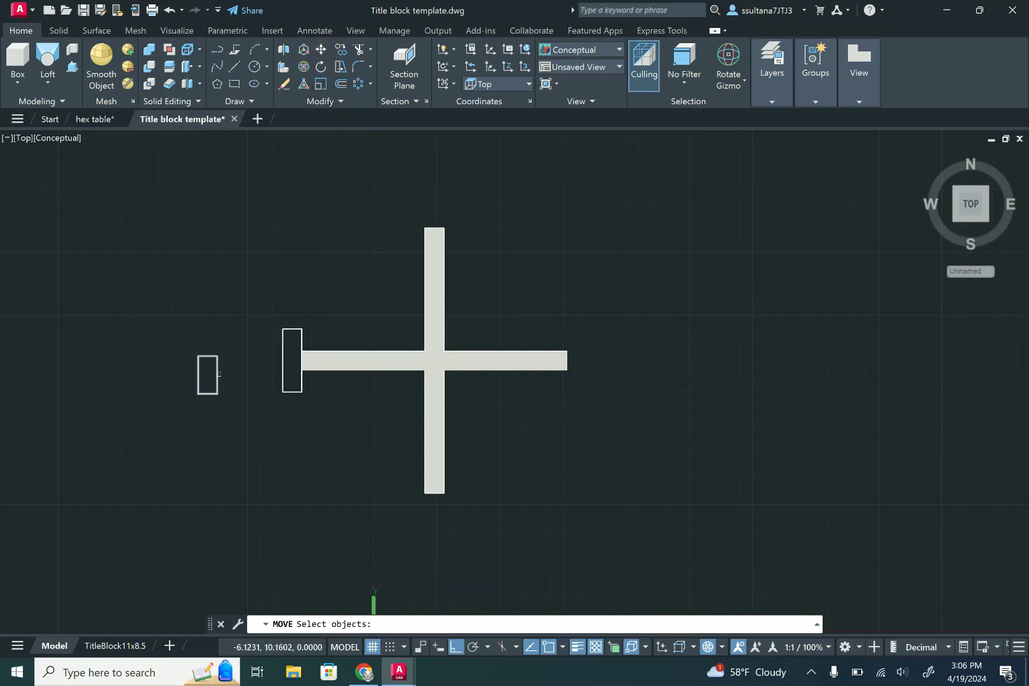
click(219, 374)
right_click(207, 375)
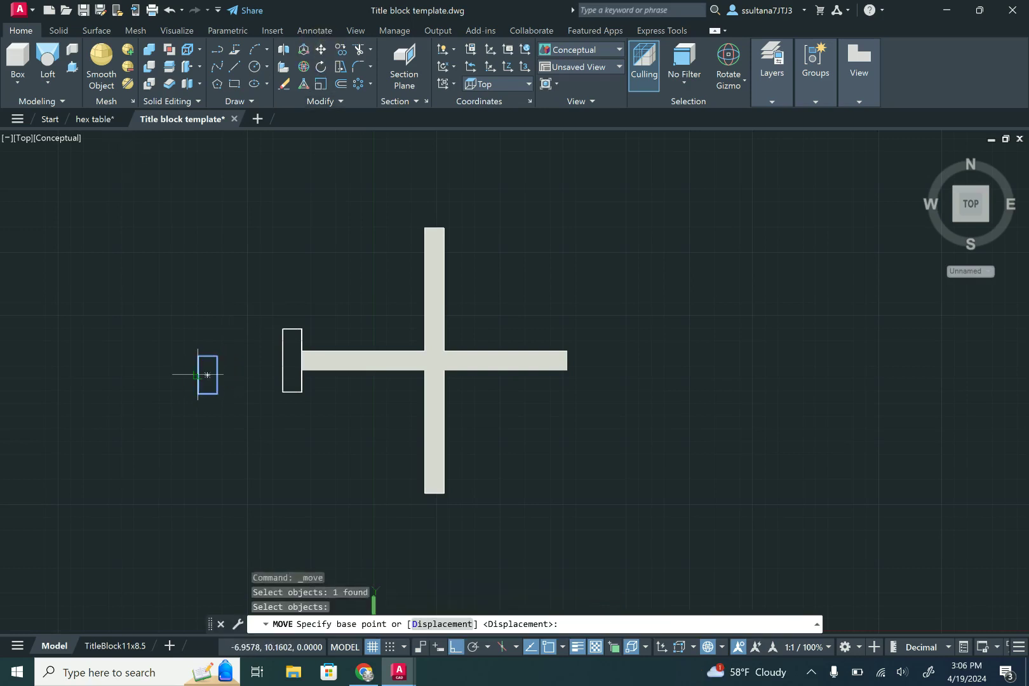
click(207, 375)
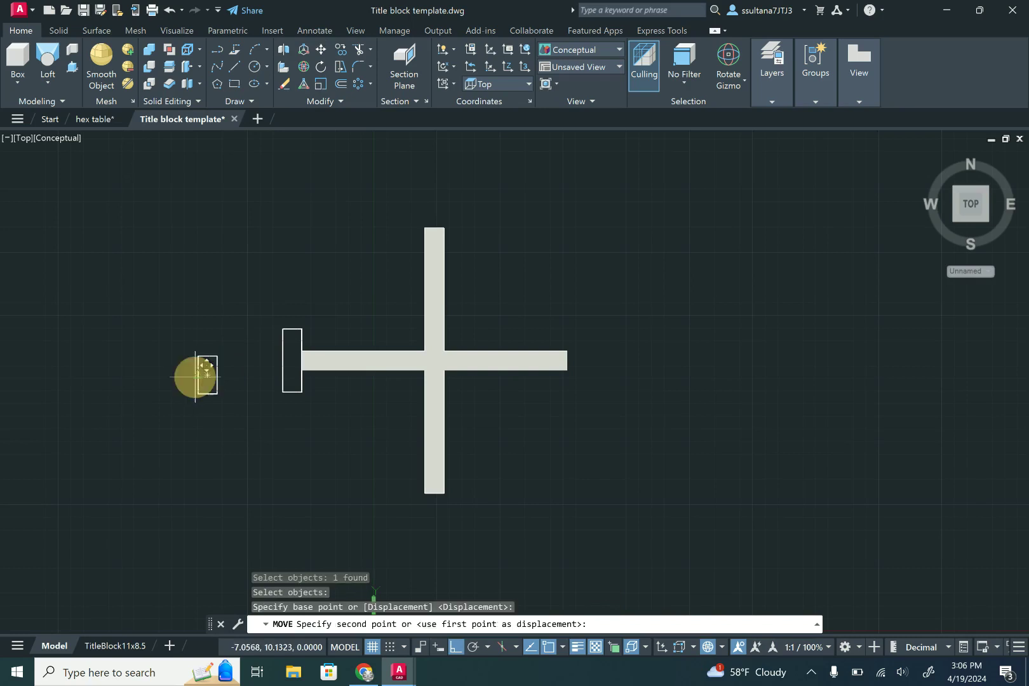
click(292, 360)
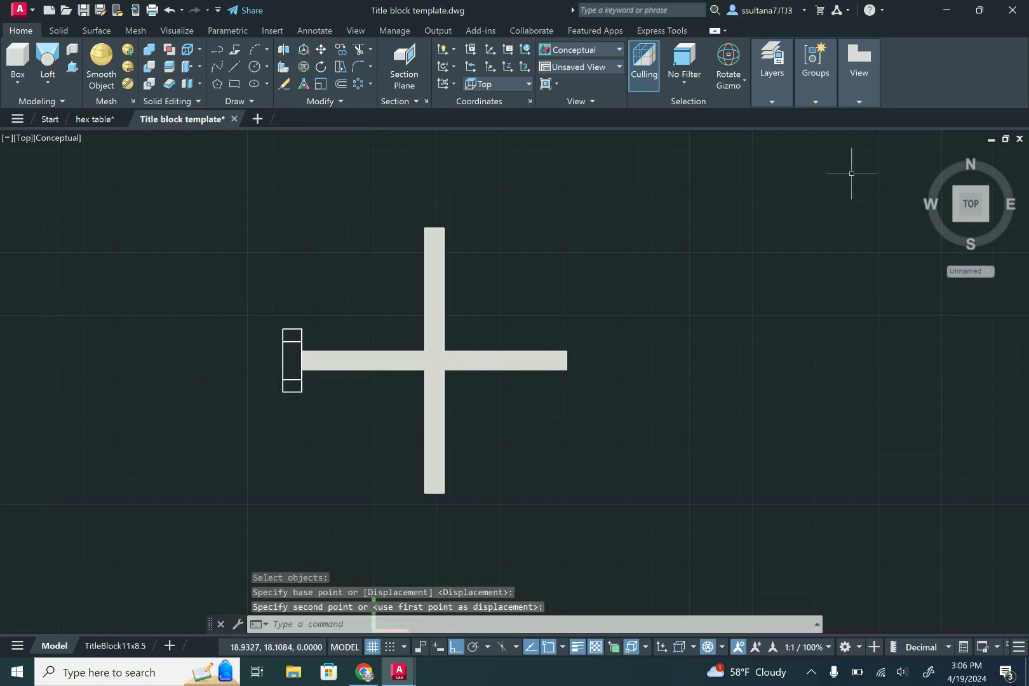
Move the smaller rectangle 13.5 units straight down along the Z axis in a 3D view
click(927, 156)
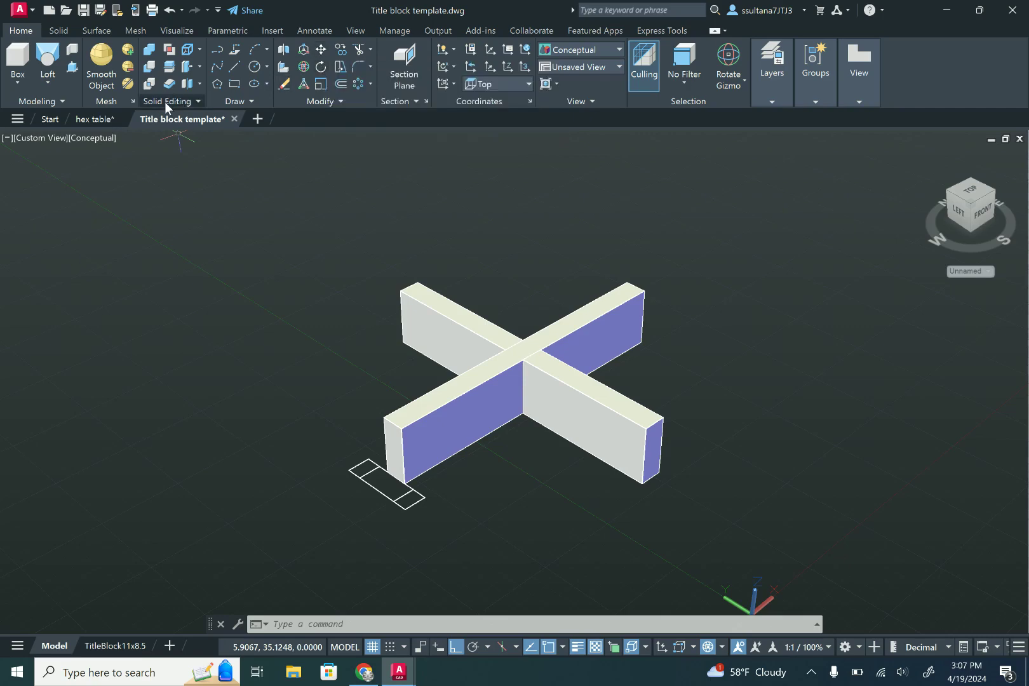
click(320, 49)
click(407, 492)
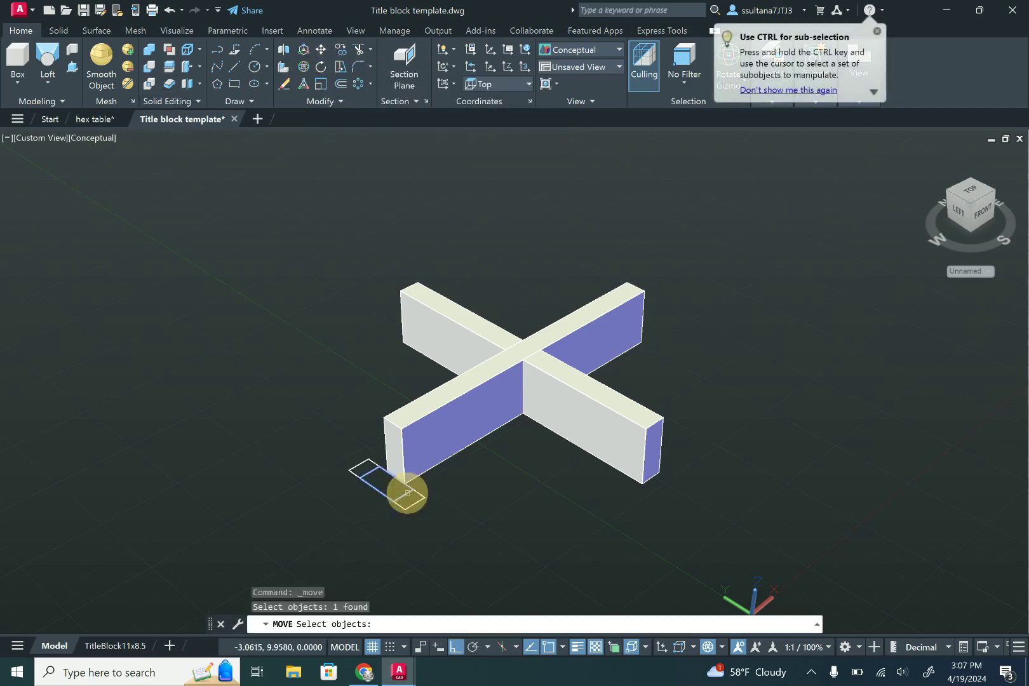
scroll(305, 356, down, 4)
key(Return)
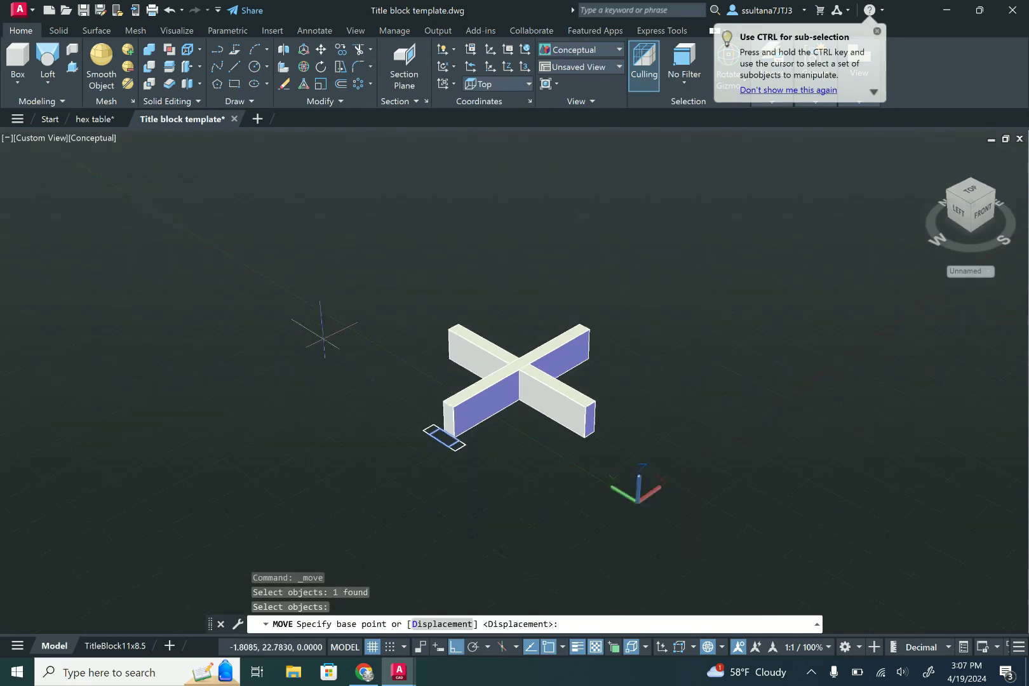
click(430, 436)
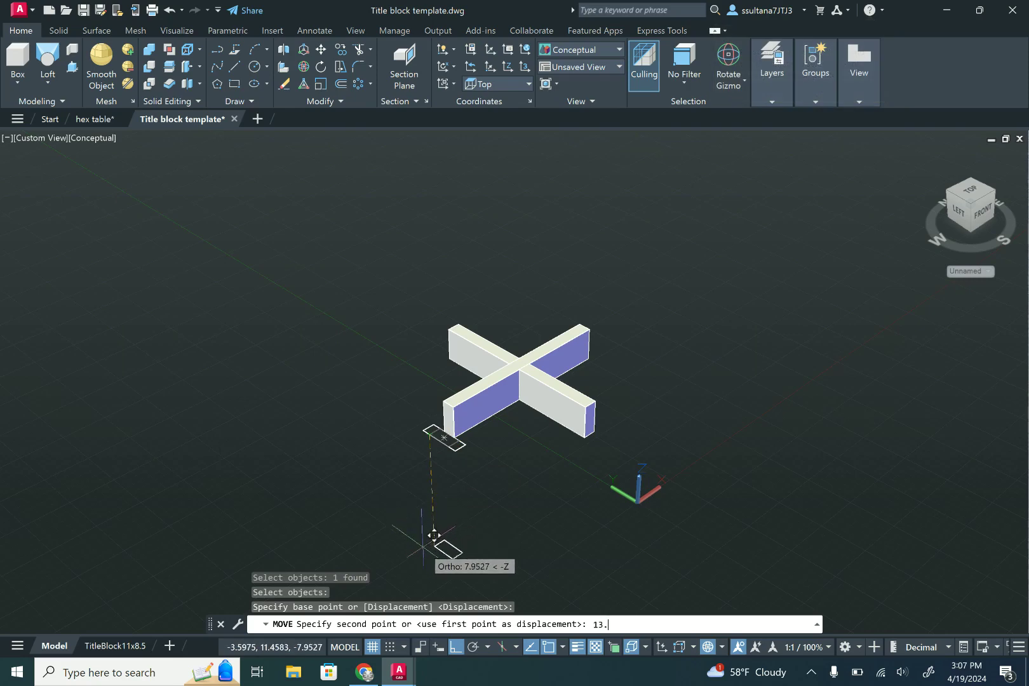
key(Return)
scroll(423, 547, down, 2)
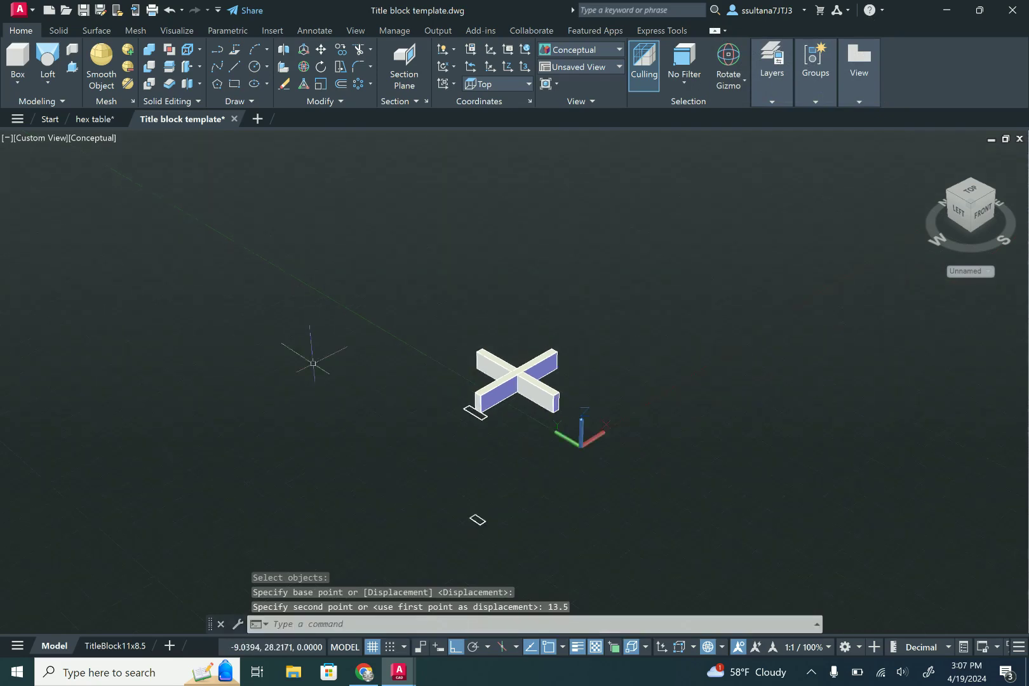
scroll(333, 290, up, 1)
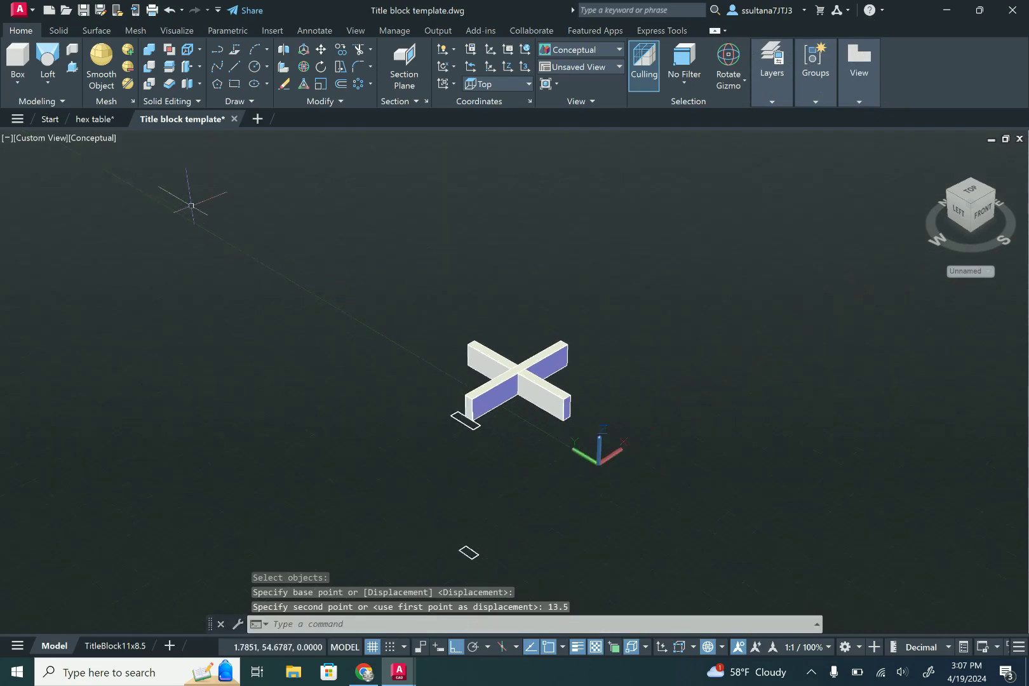
Loft a solid tapered leg from the lower 0.75 × 1.5 rectangle to the upper 0.75 × 2.5 rectangle
click(49, 81)
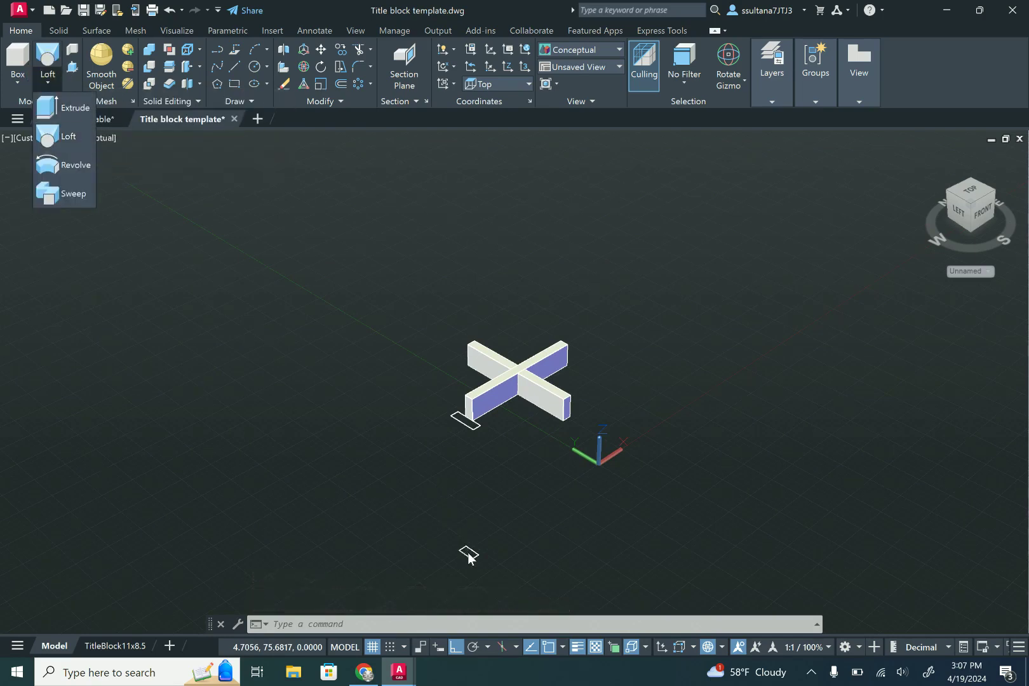
click(67, 140)
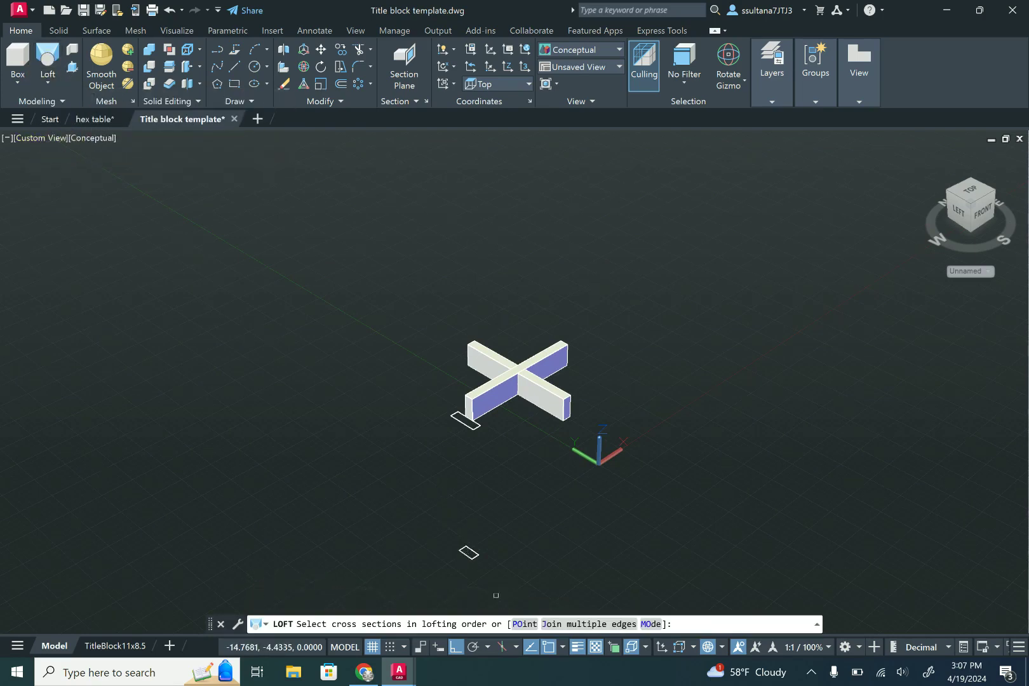
click(468, 554)
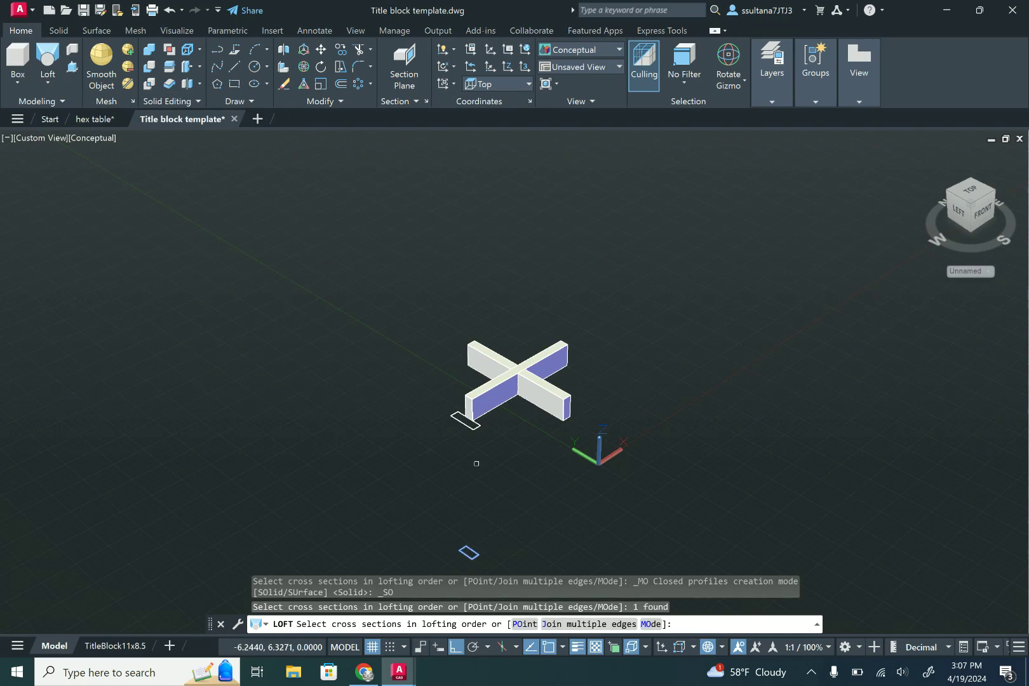
click(468, 423)
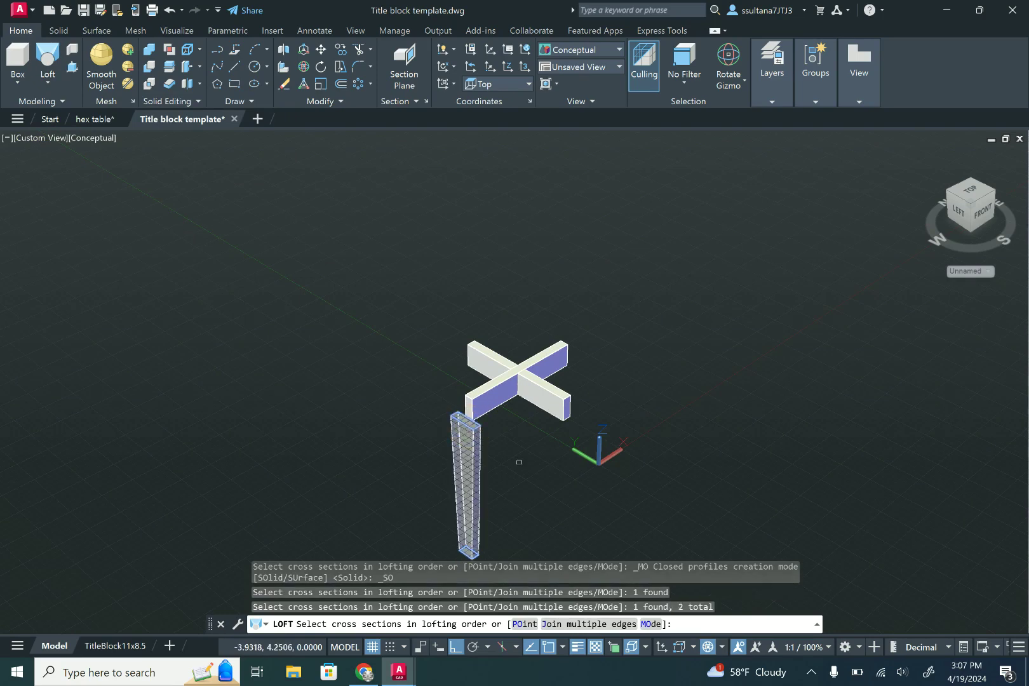
key(Return)
scroll(519, 462, up, 3)
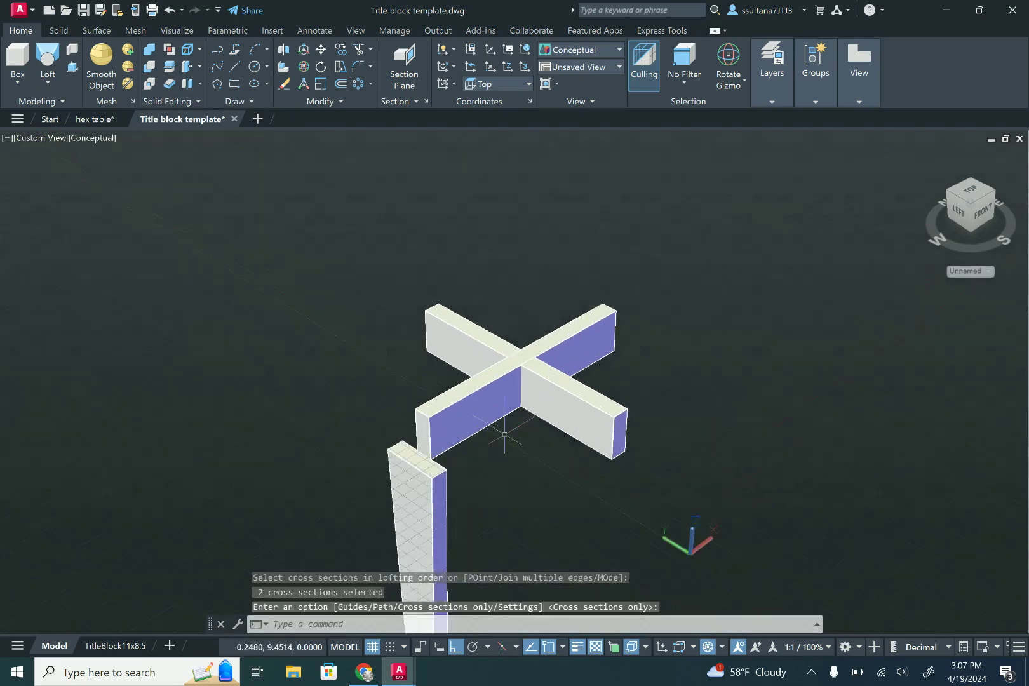
Extend the leg's top face upward by 4 units with Presspull
click(71, 66)
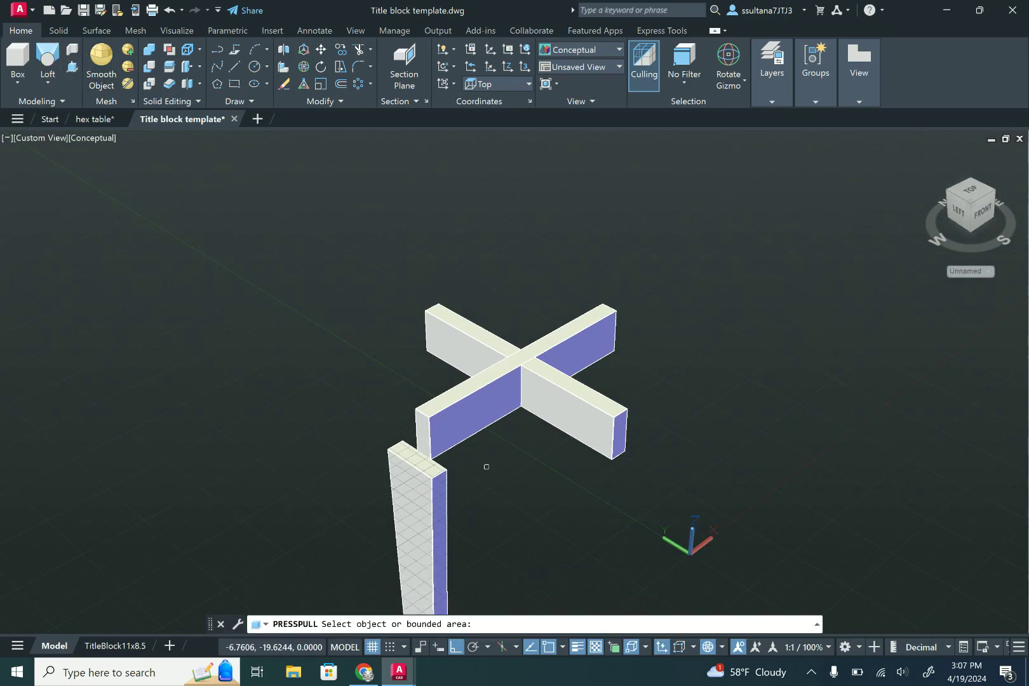
scroll(484, 468, up, 2)
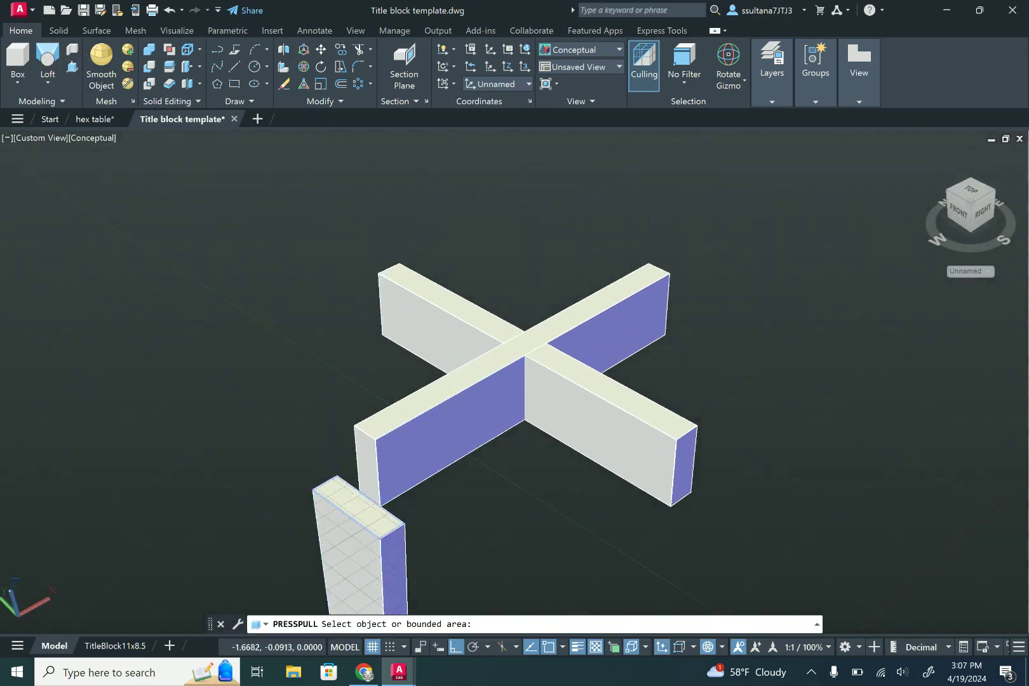
click(350, 497)
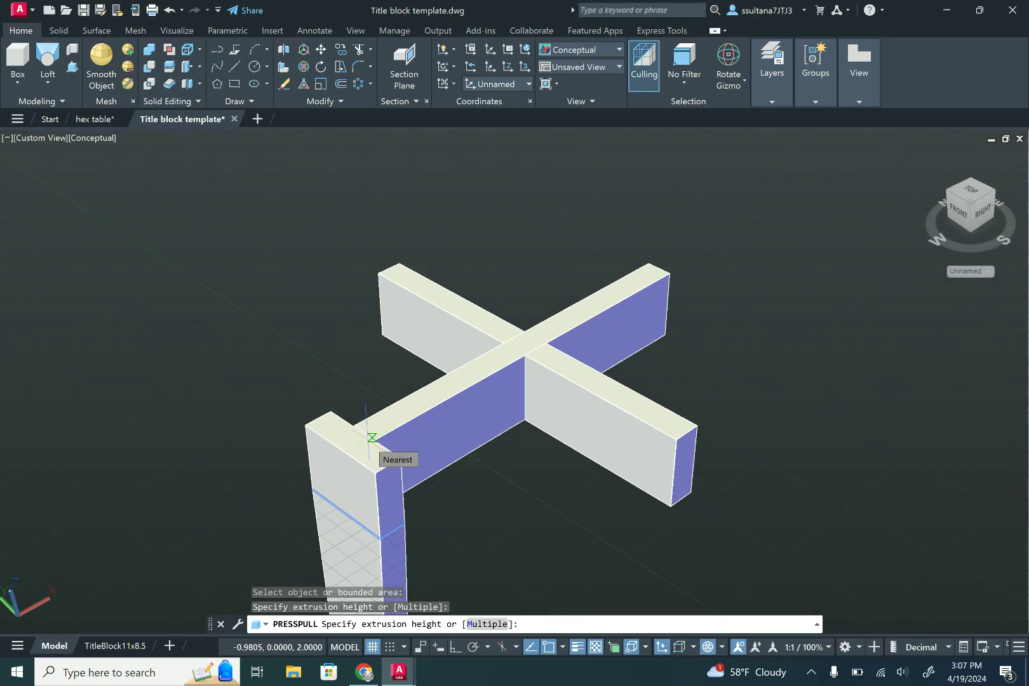
text(4)
key(Return)
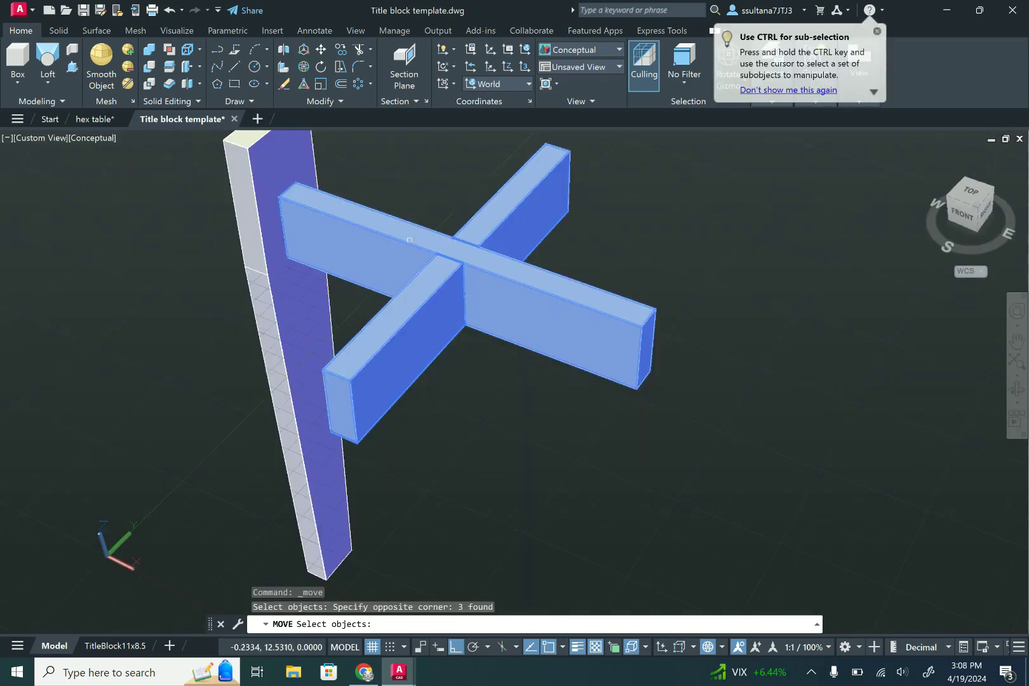
Move the interlocked cross-pieces up from the west end's top edge to the leg's top inner edge so they sit flush
scroll(409, 240, down, 1)
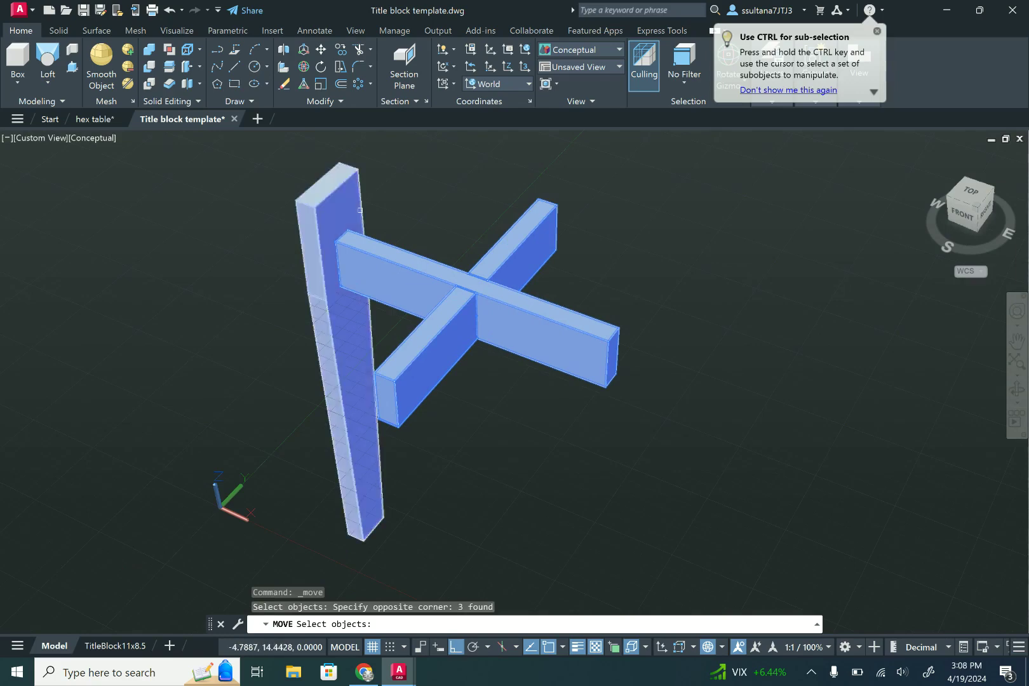
key(Return)
click(342, 235)
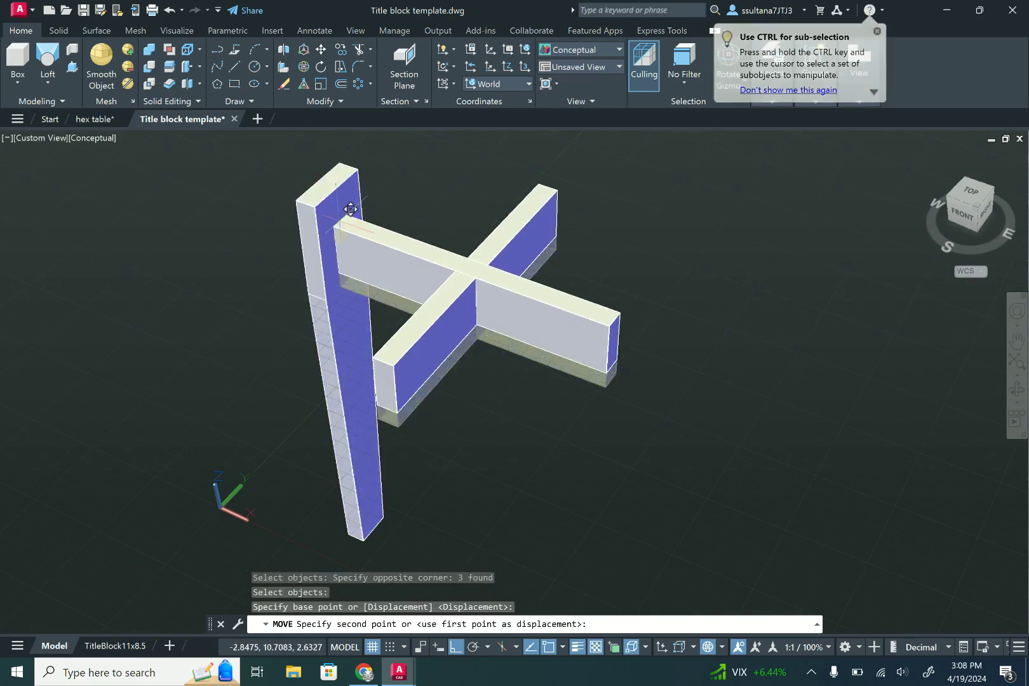
click(337, 186)
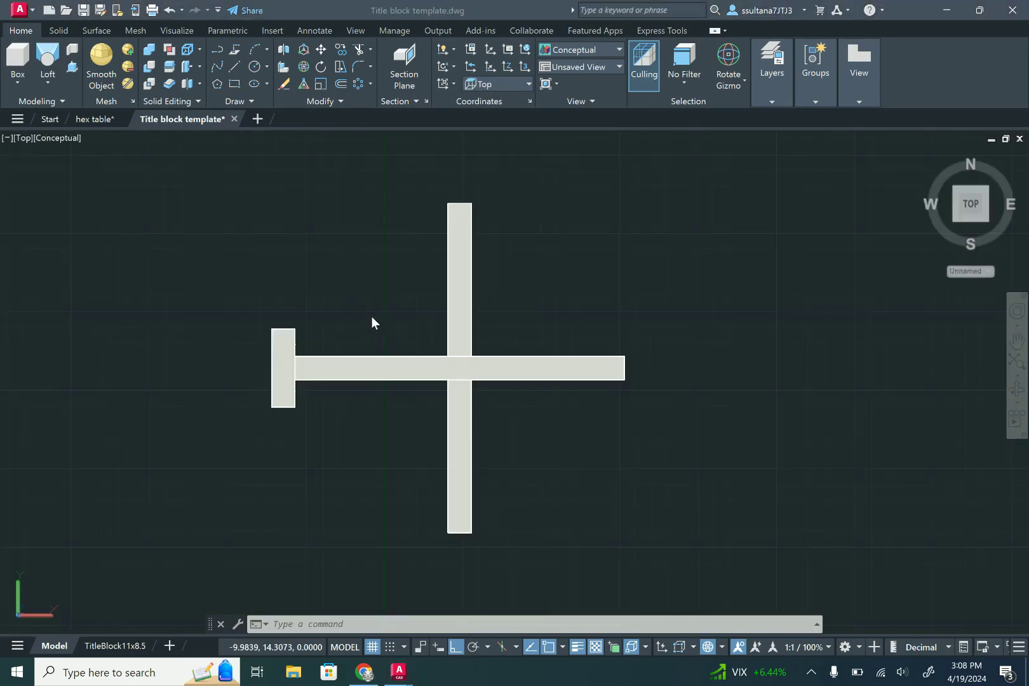
Create a polar array of the leg with 4 items over 360 degrees around the centre of the cross
click(246, 363)
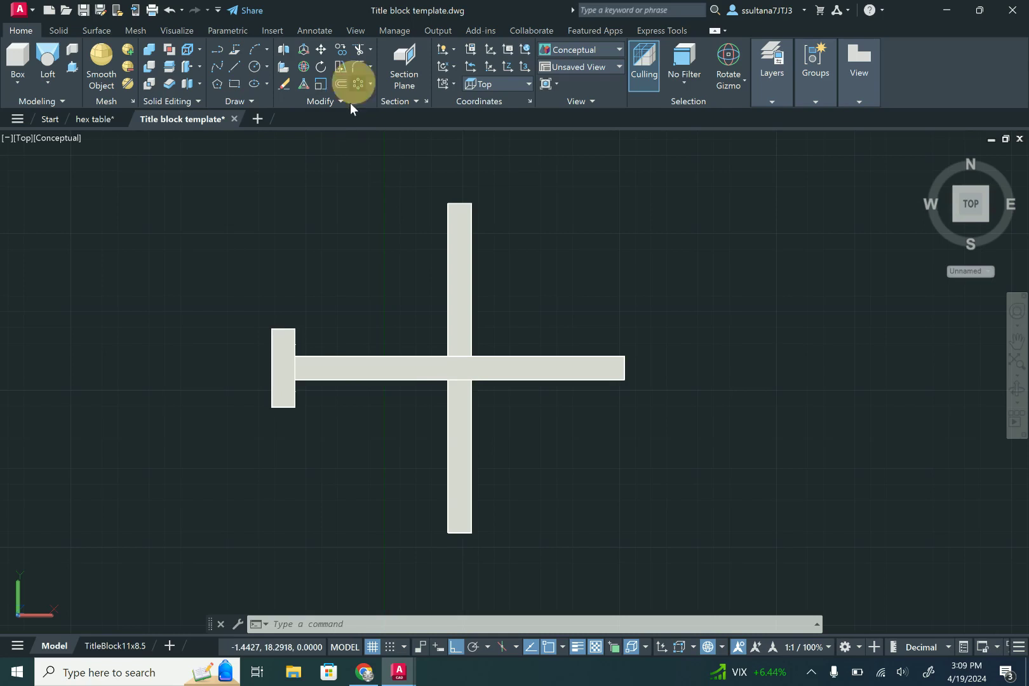
click(357, 83)
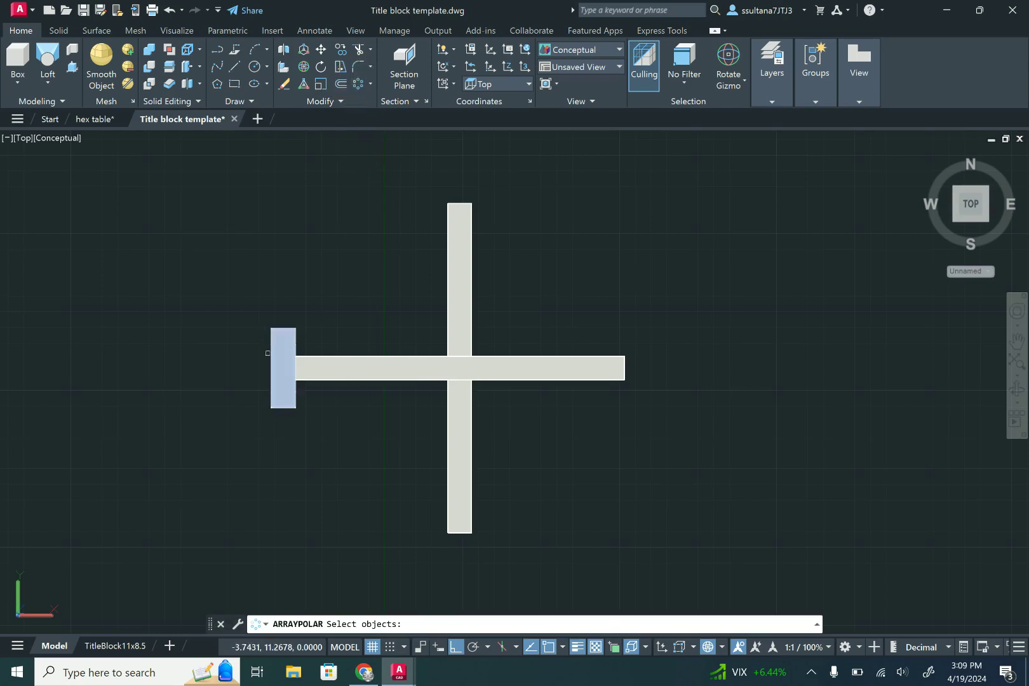
click(278, 353)
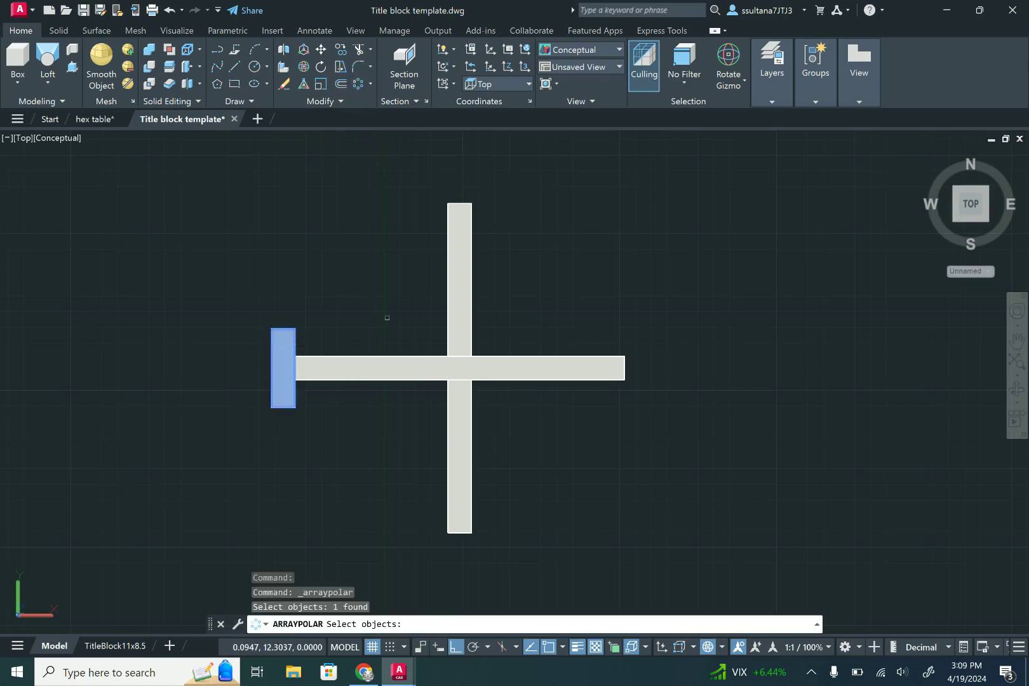
key(Return)
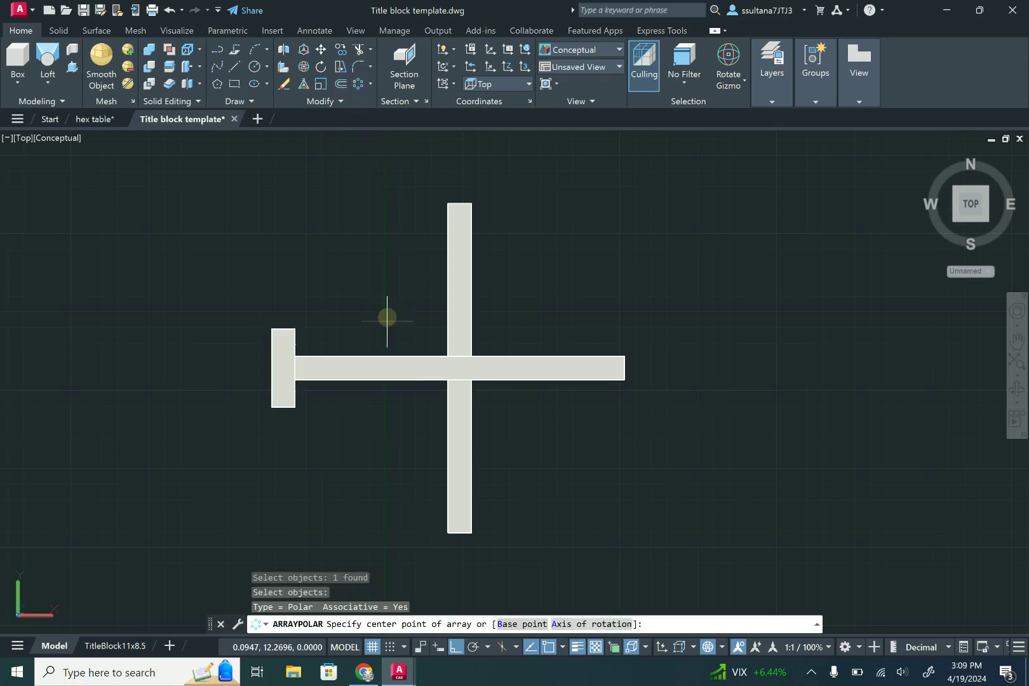
click(460, 368)
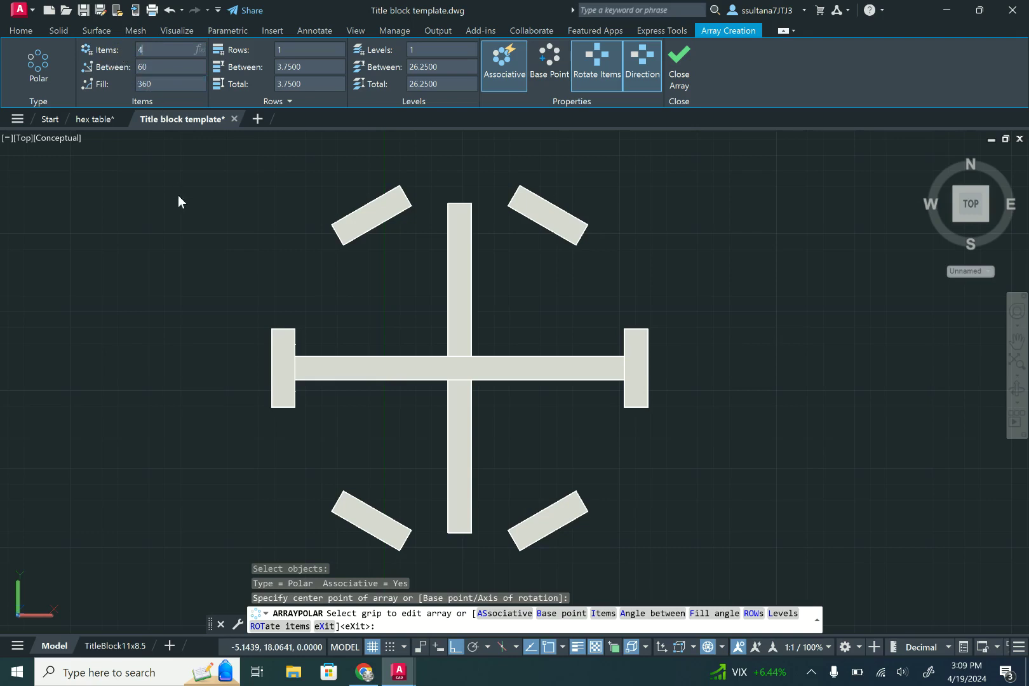
text(4)
key(Return)
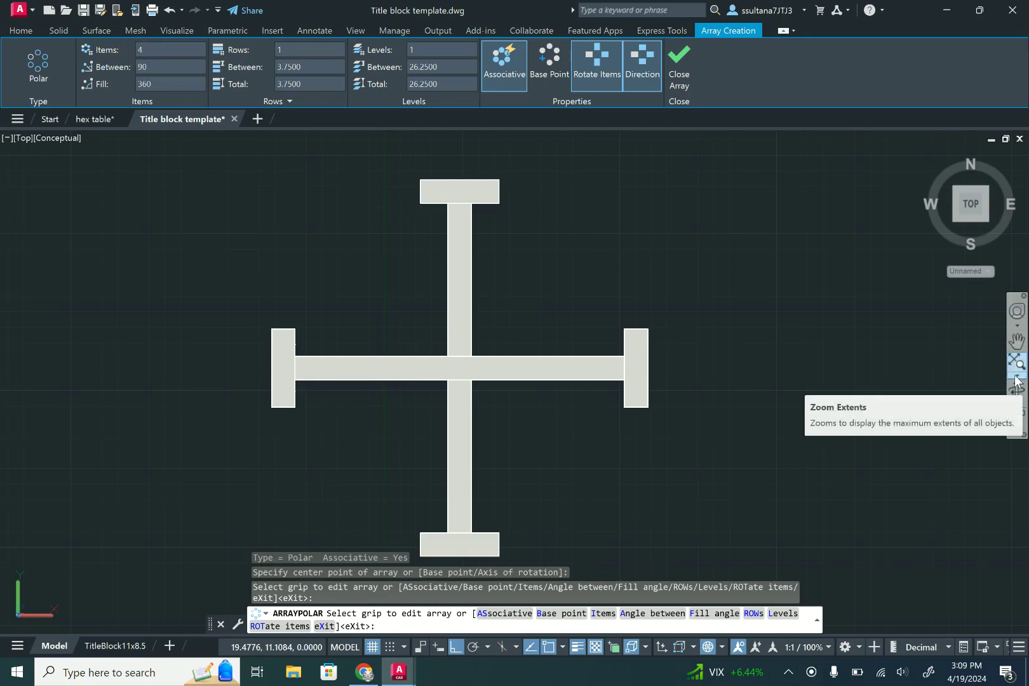
drag(941, 183, 925, 156)
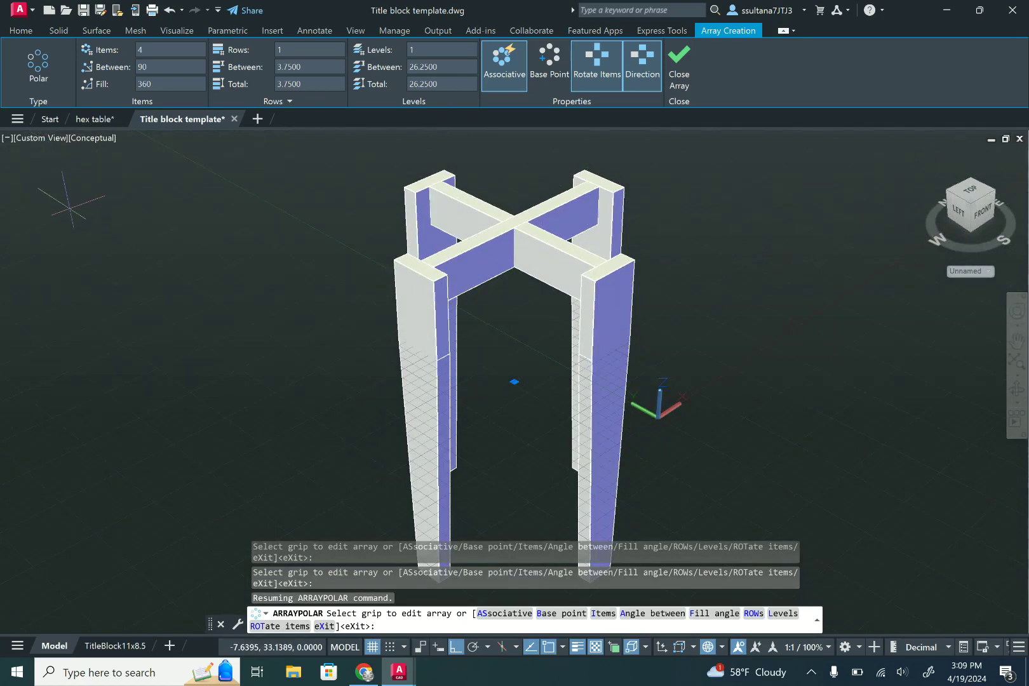
key(Escape)
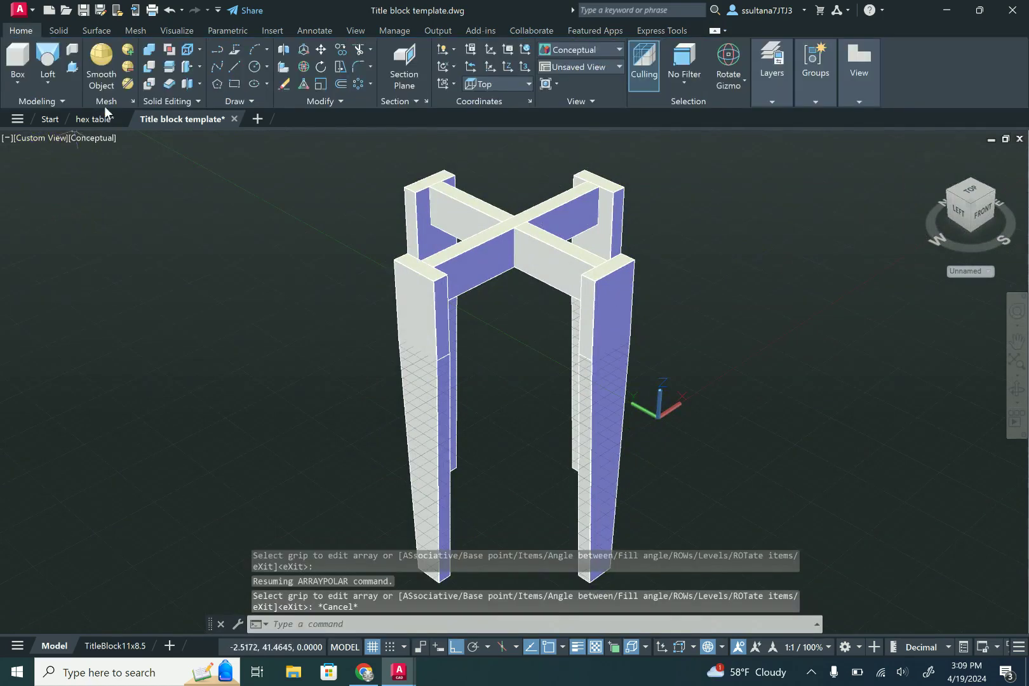
Draw an 8-sided polygon centred on the cross-pieces, circumscribed about a circle of radius 6.5, in the top plane
click(30, 137)
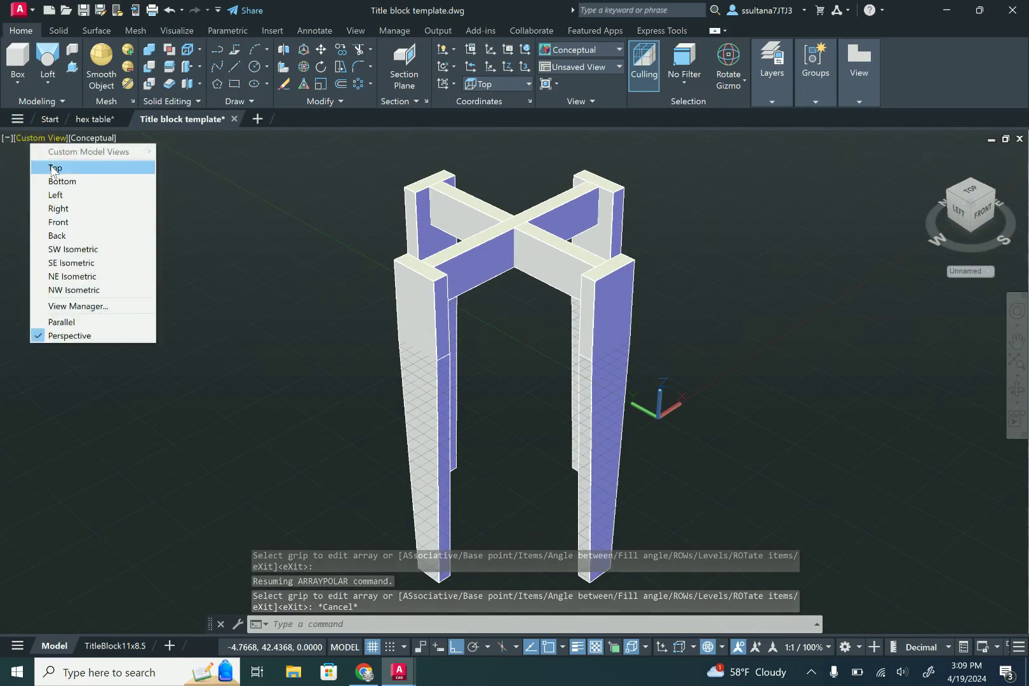
click(53, 168)
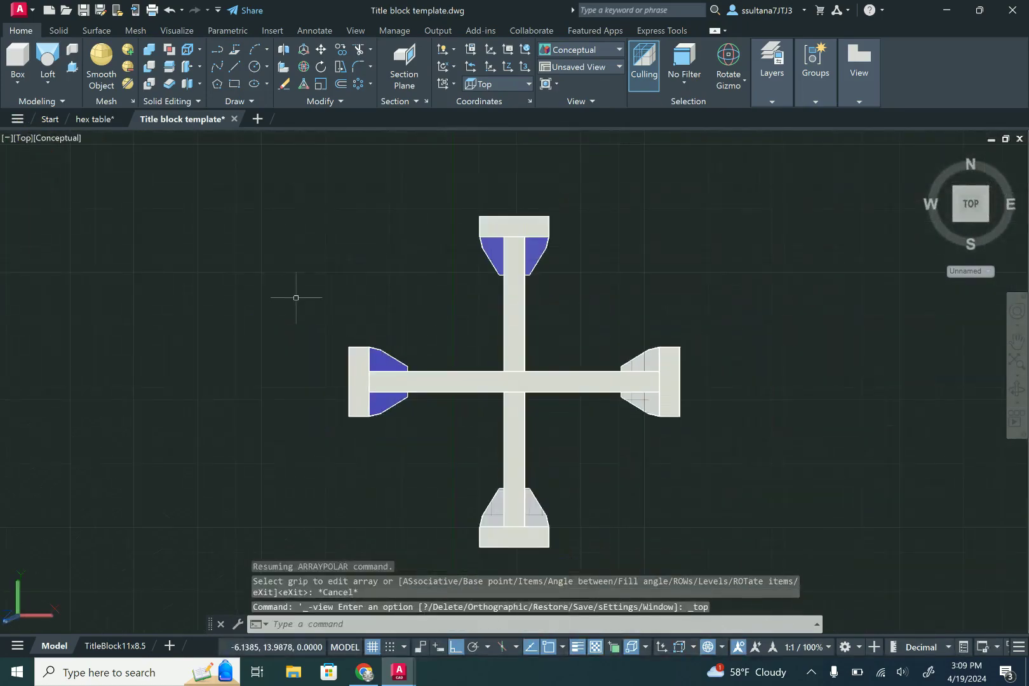
right_click(970, 202)
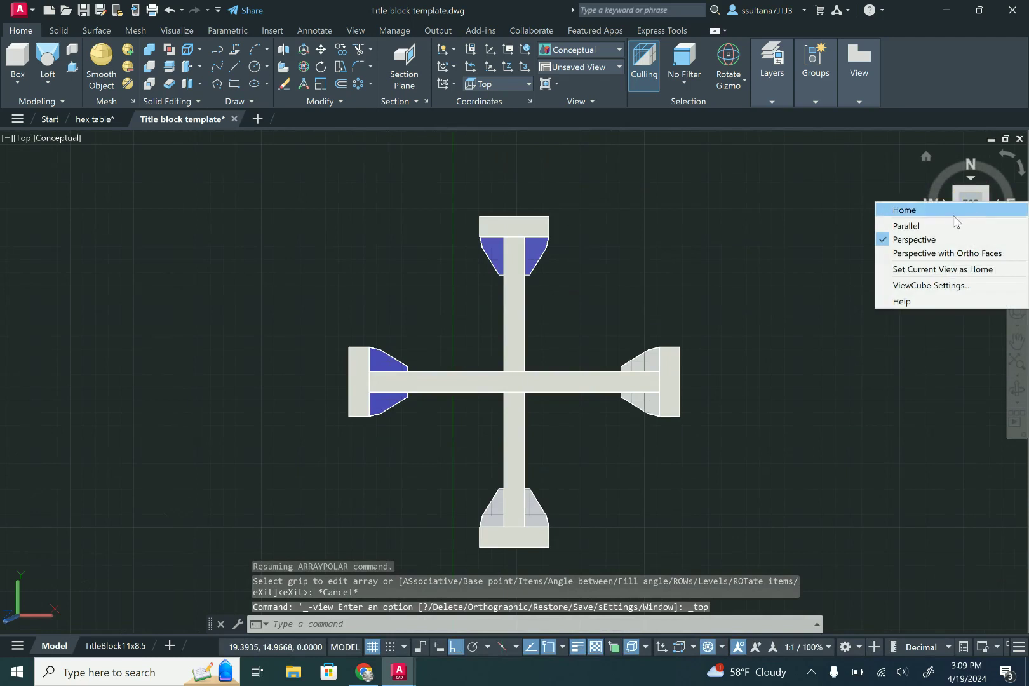
click(953, 225)
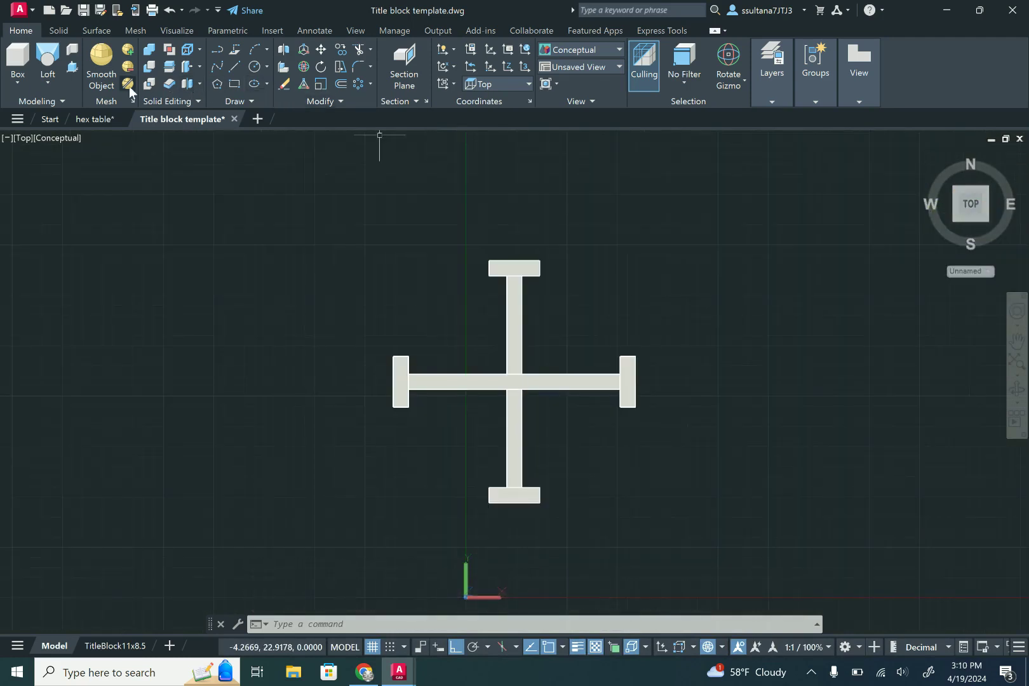
click(217, 84)
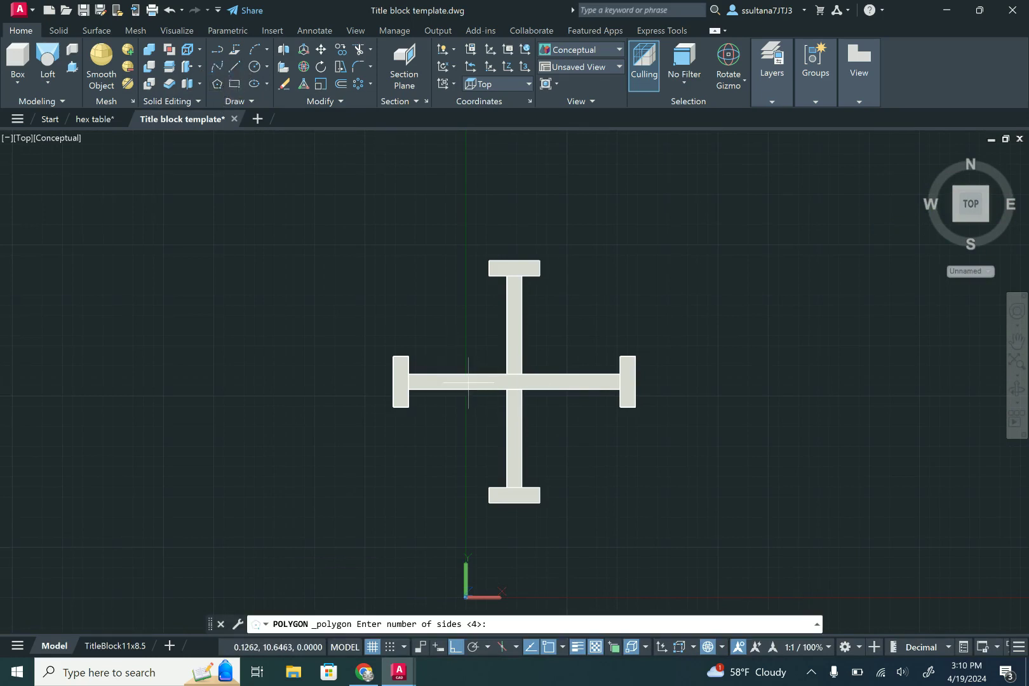
text(8)
key(Return)
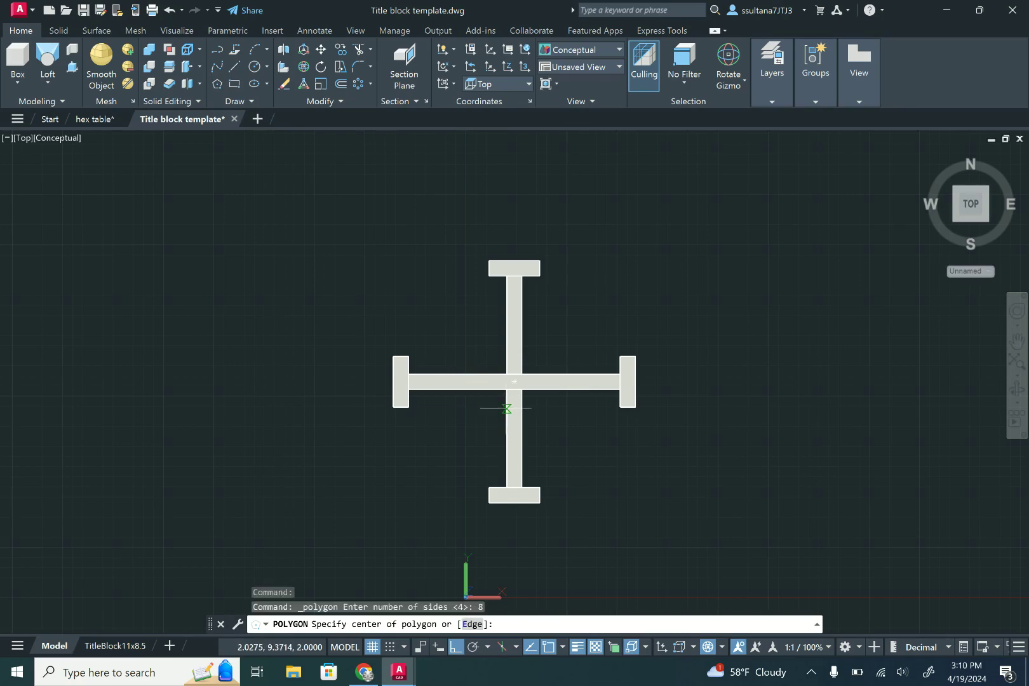
click(514, 381)
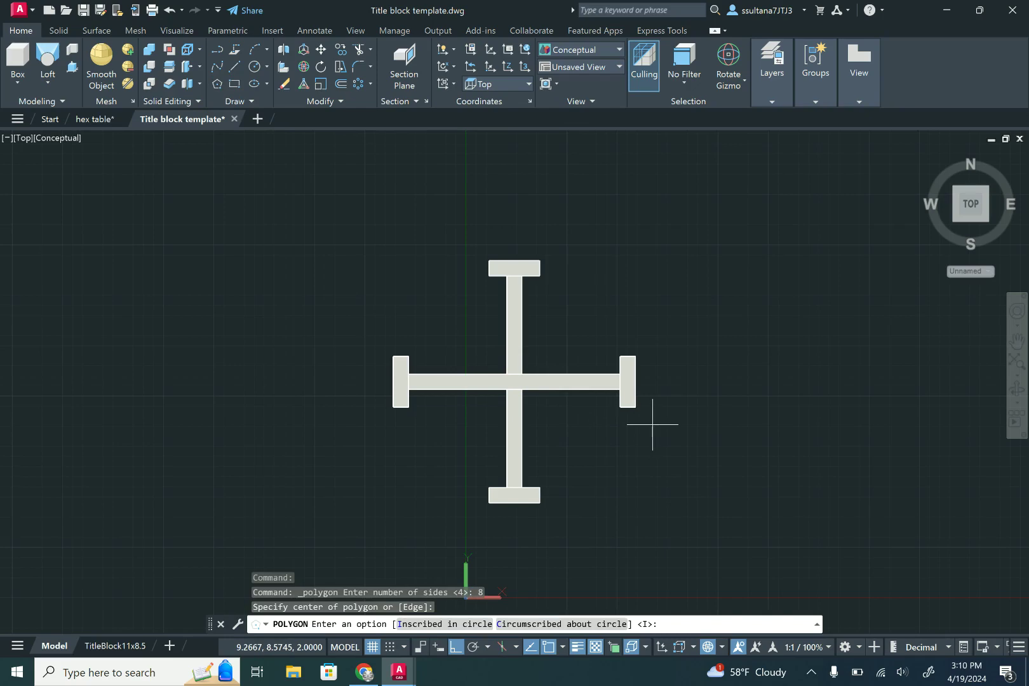
key(Return)
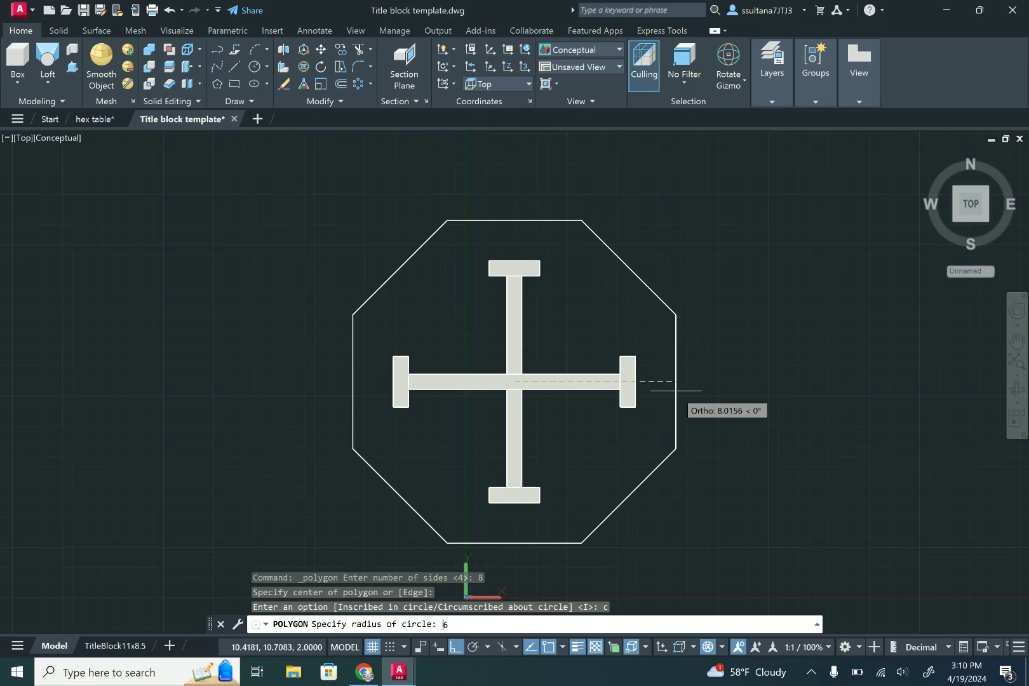
text(5)
key(Return)
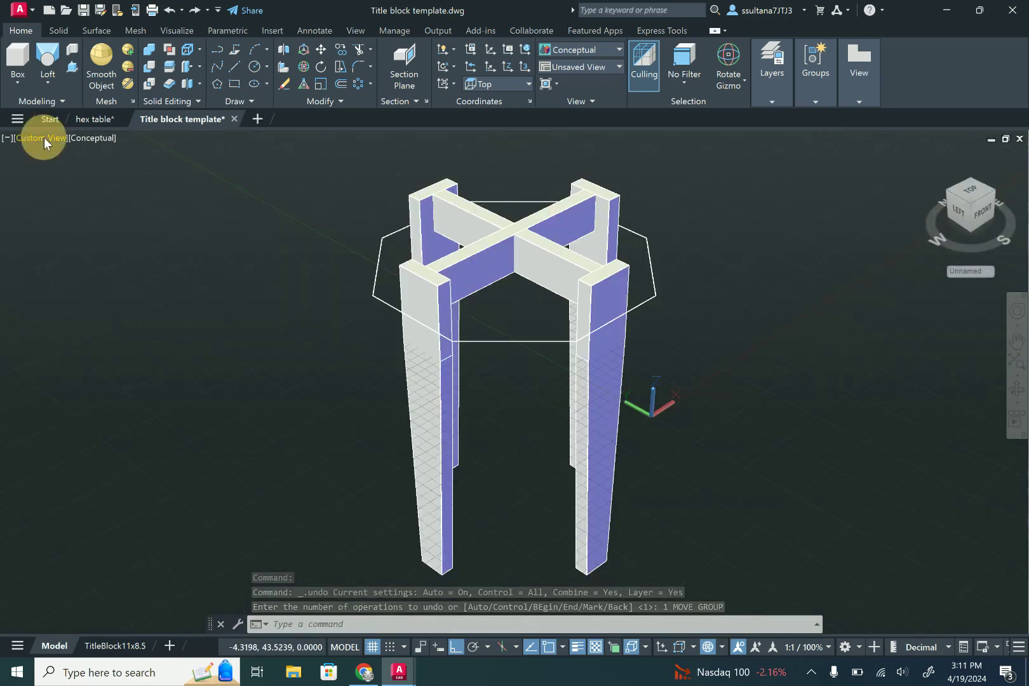
Move the octagon straight up by 2 units so it lies level with the tops of the legs and cross-pieces
click(41, 138)
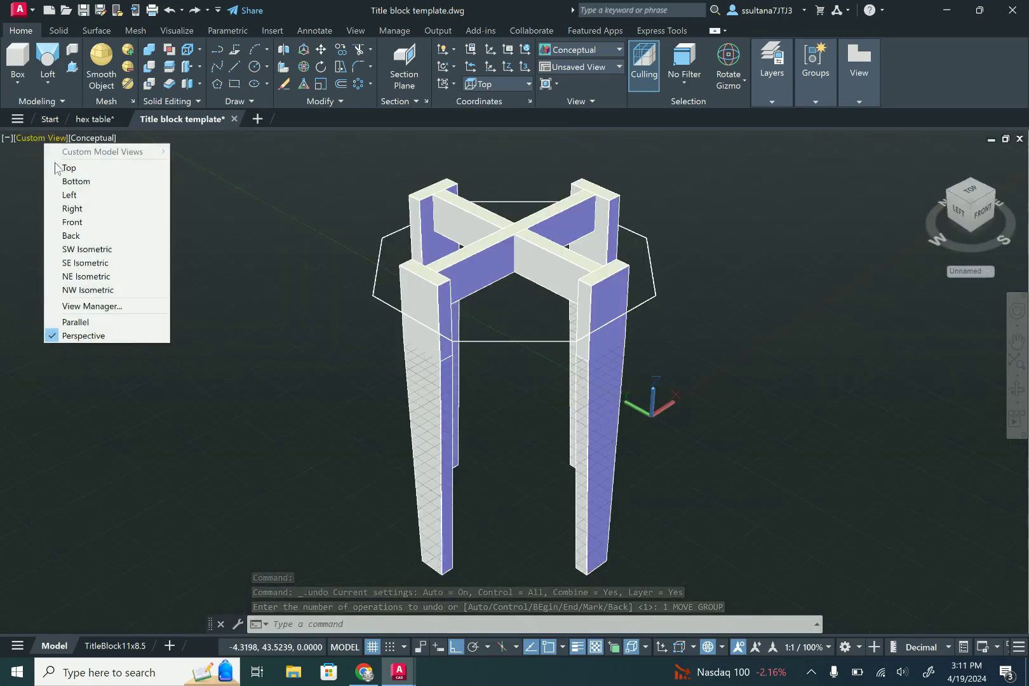
click(67, 222)
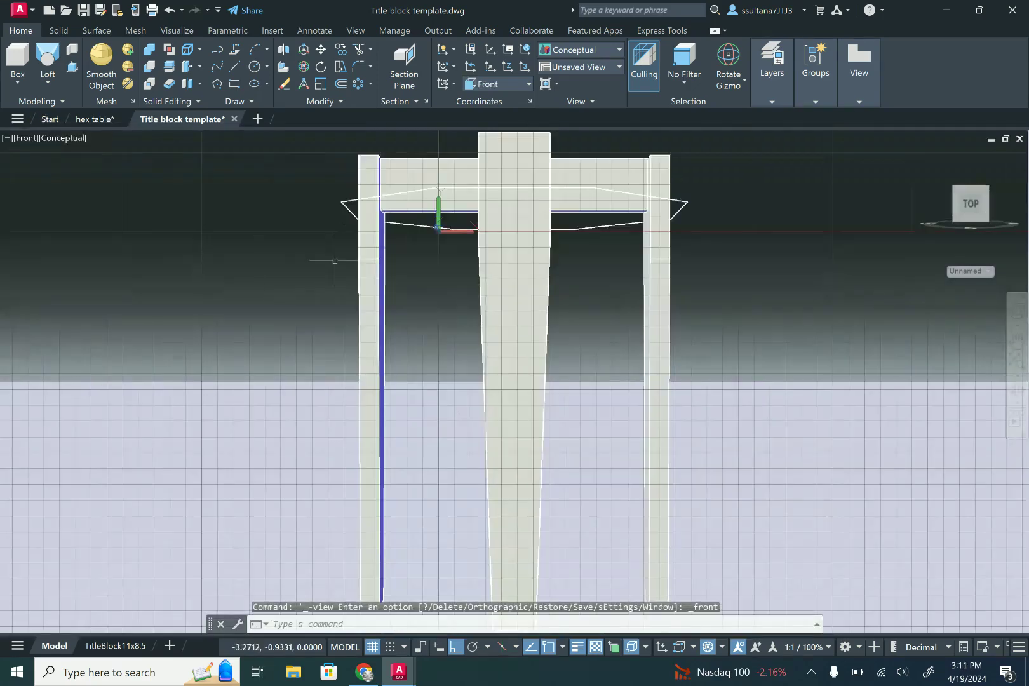
right_click(966, 208)
click(939, 224)
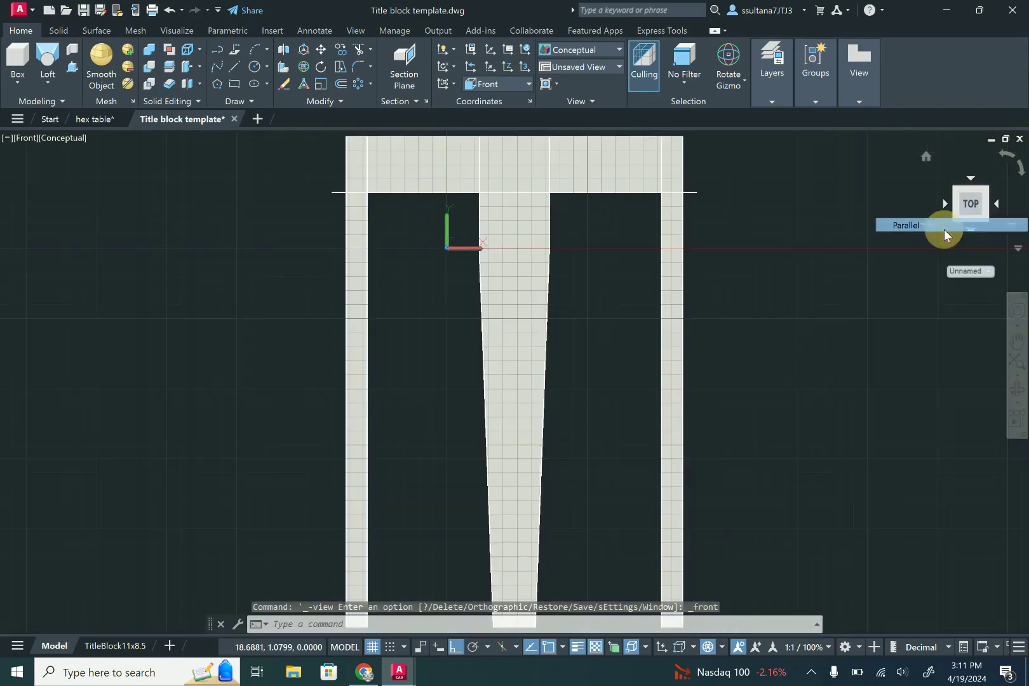
scroll(786, 296, down, 2)
scroll(533, 197, up, 2)
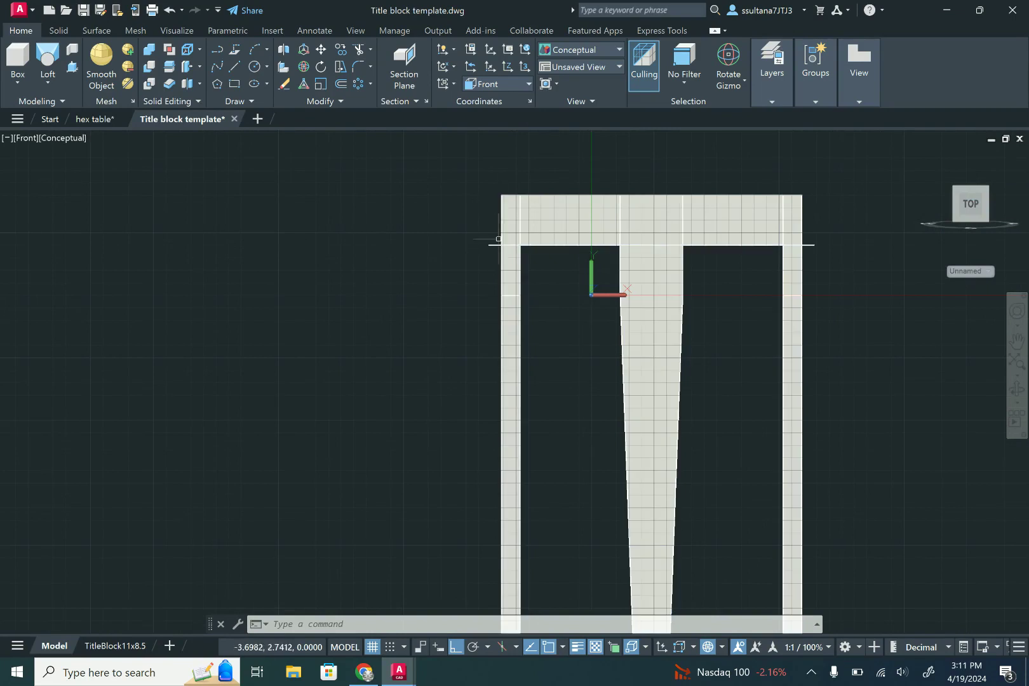
click(560, 203)
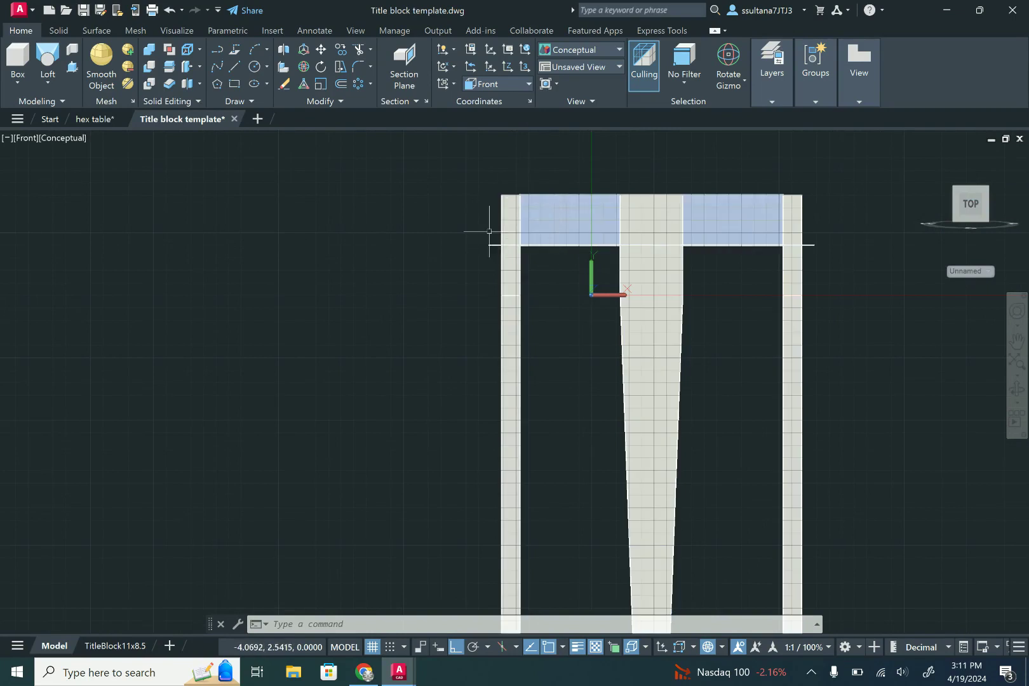
key(Escape)
click(320, 49)
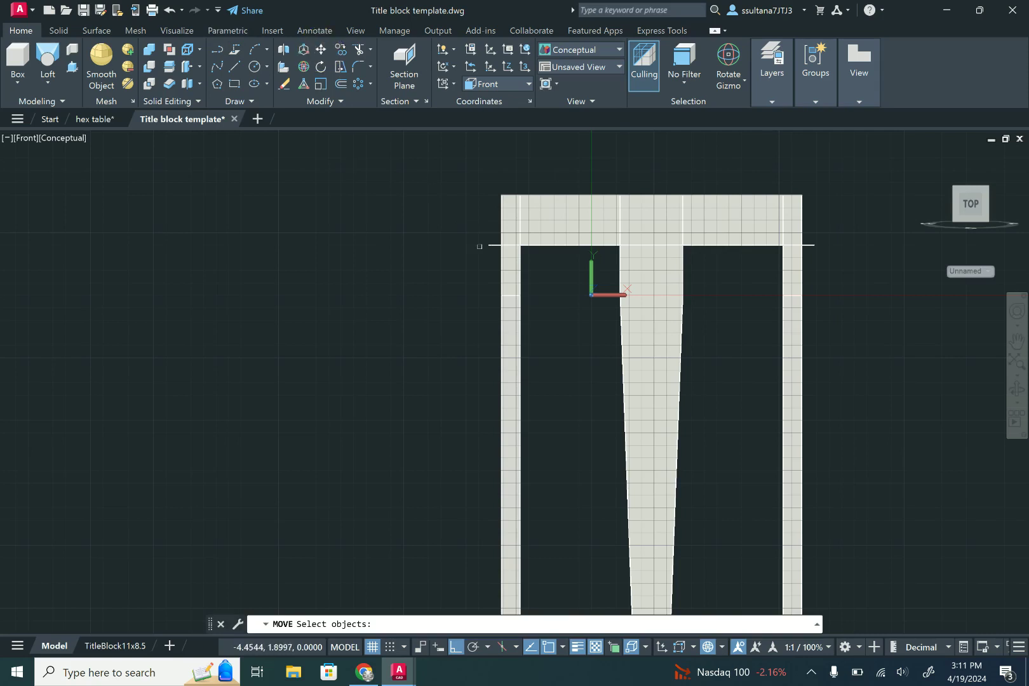
click(488, 244)
right_click(385, 257)
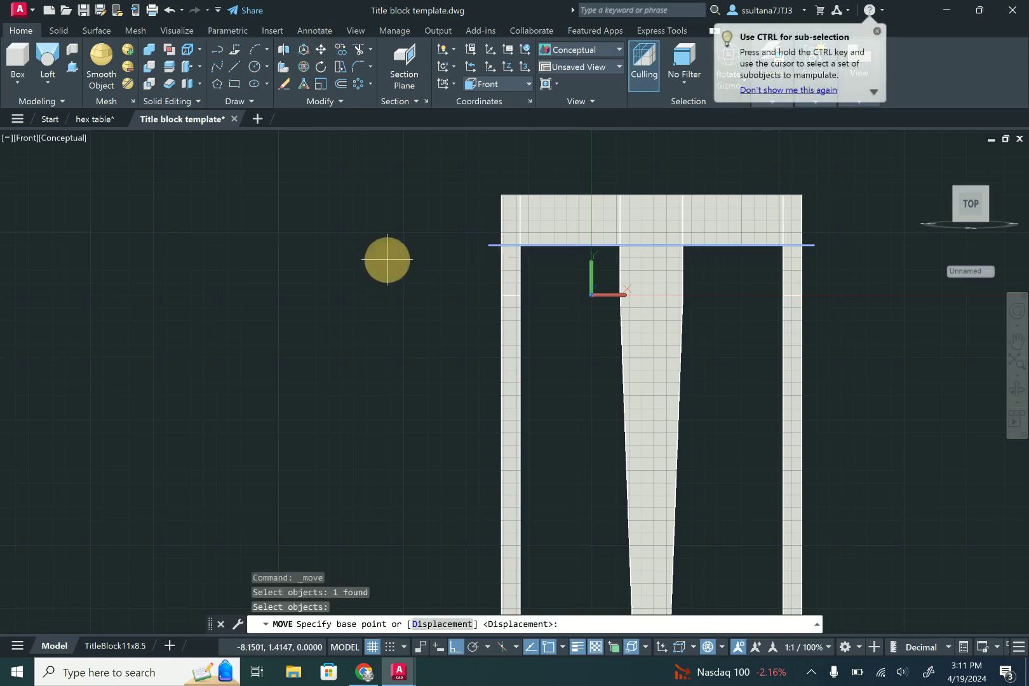
click(345, 264)
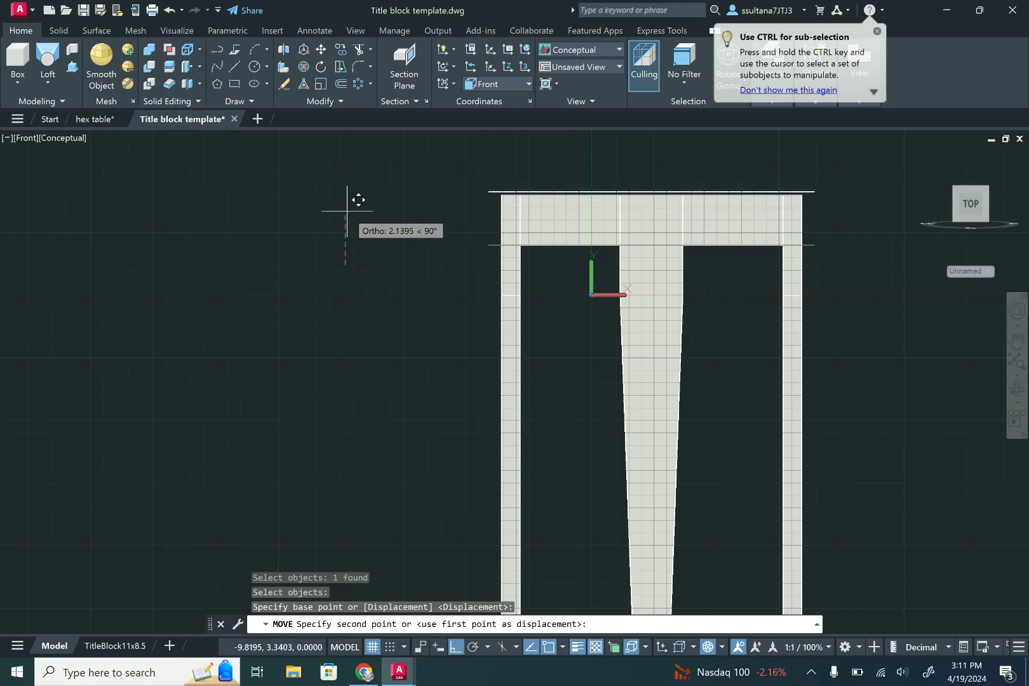
text(2)
key(Return)
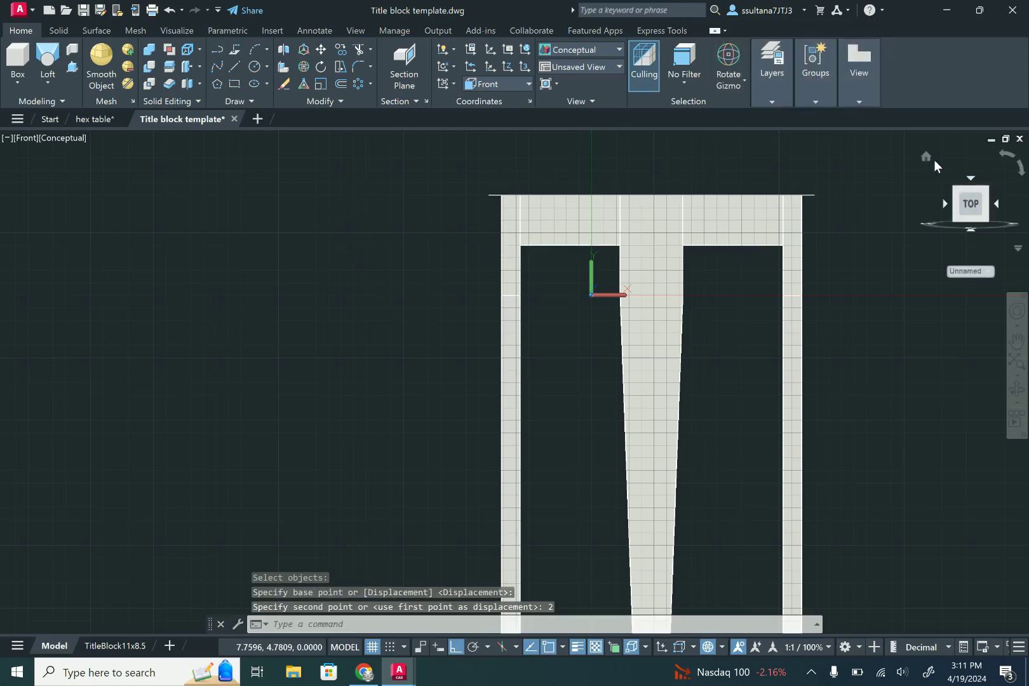
Extrude the octagon upward by 0.75 with Presspull to form the tabletop
click(926, 156)
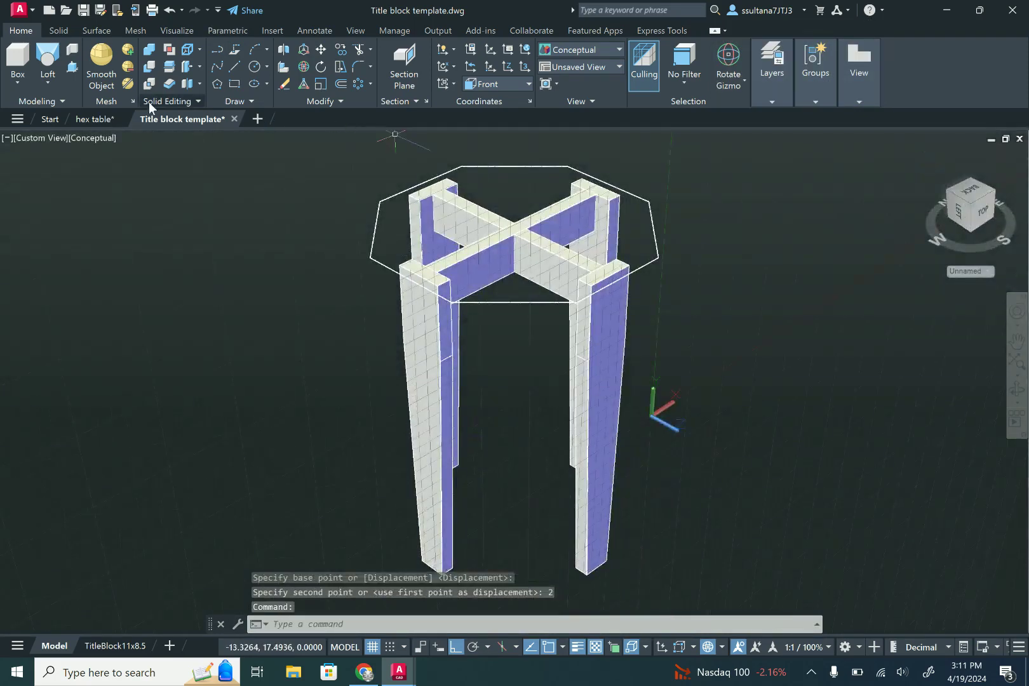
click(72, 66)
click(514, 235)
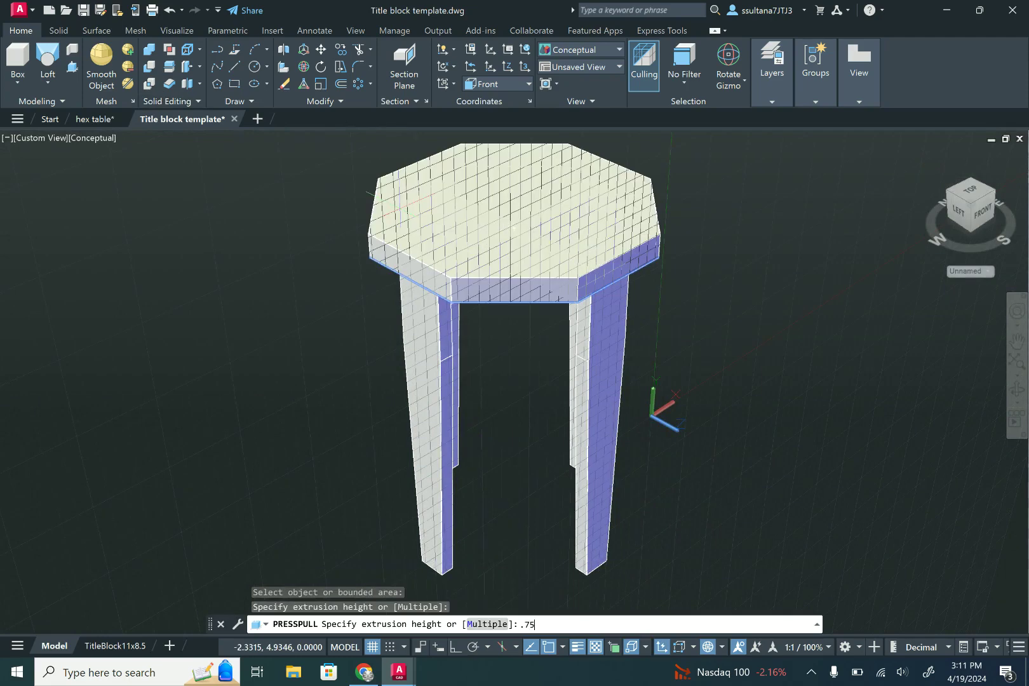
key(Return)
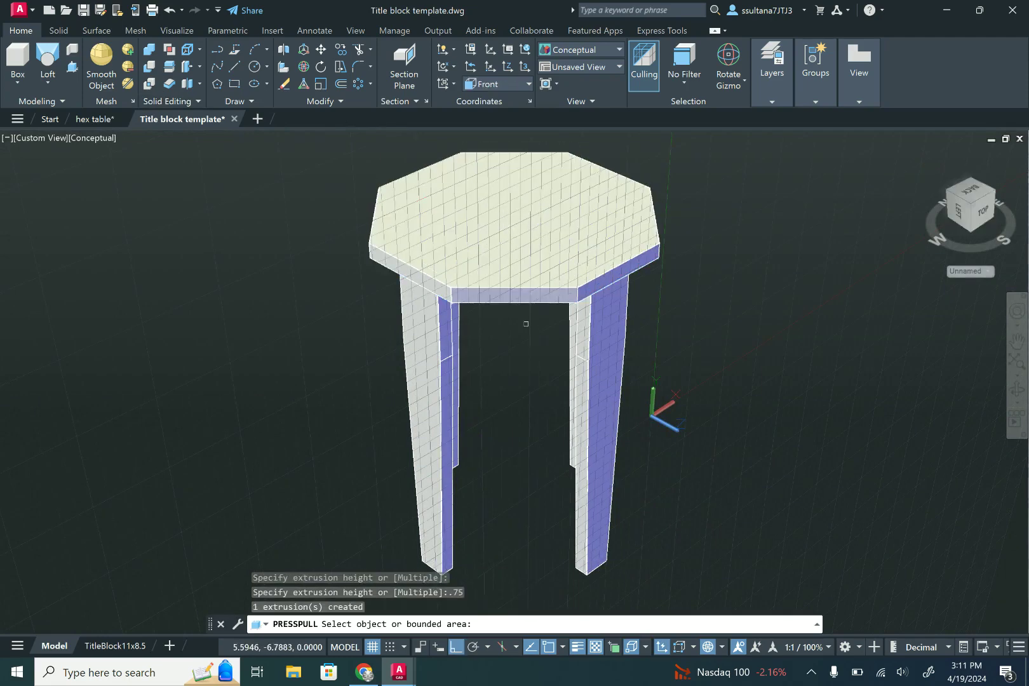
key(Return)
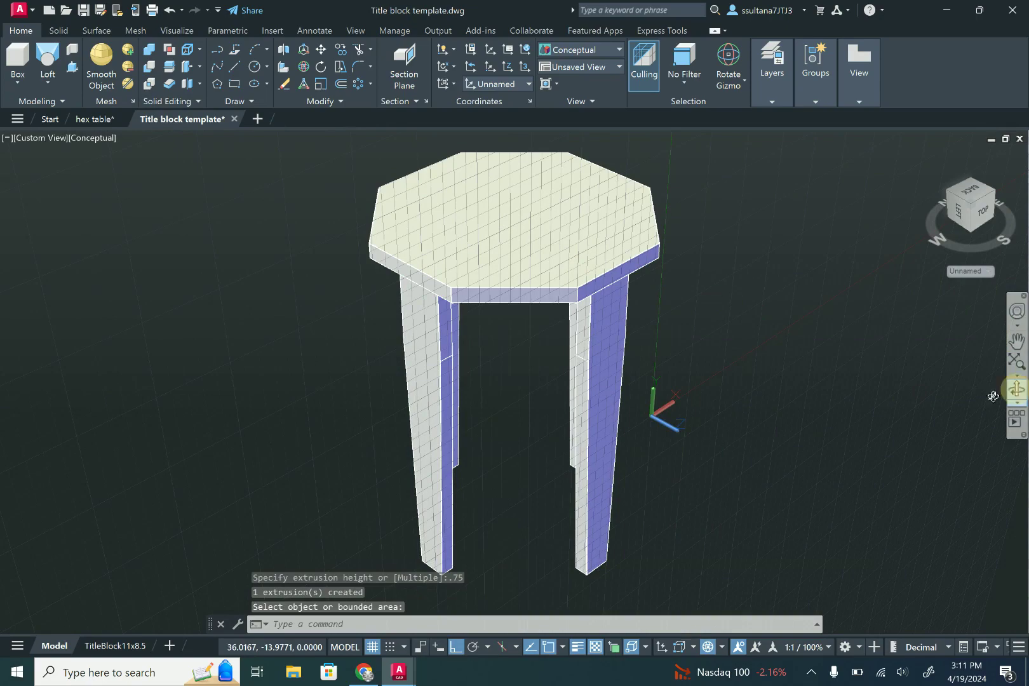
Turn off the grid display around the finished table model
click(1016, 390)
drag(703, 397, 486, 328)
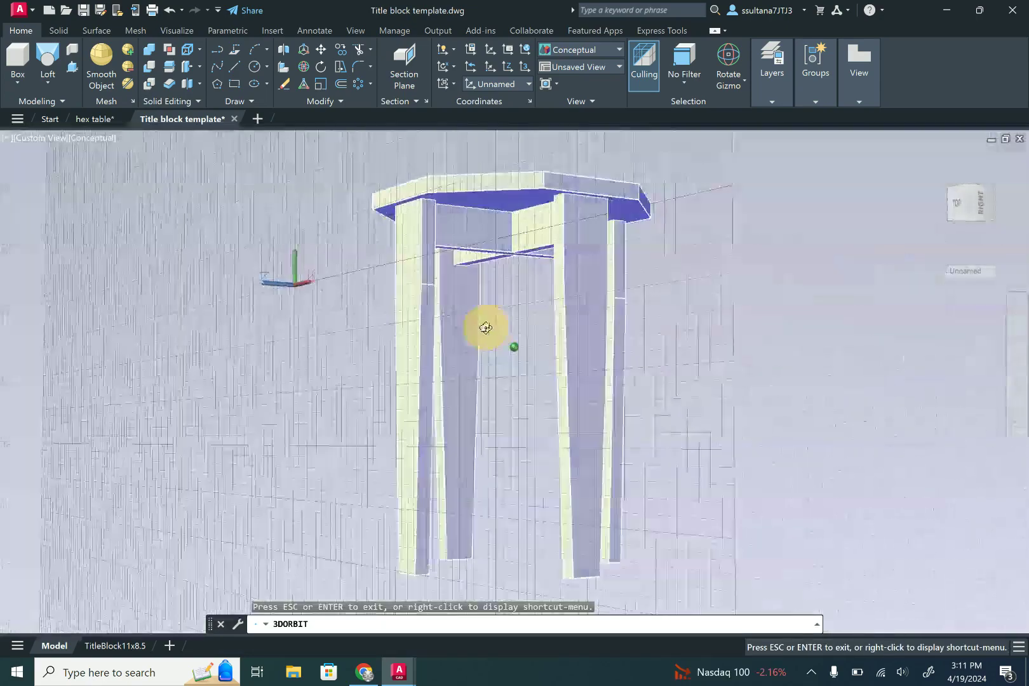
right_click(685, 326)
click(708, 335)
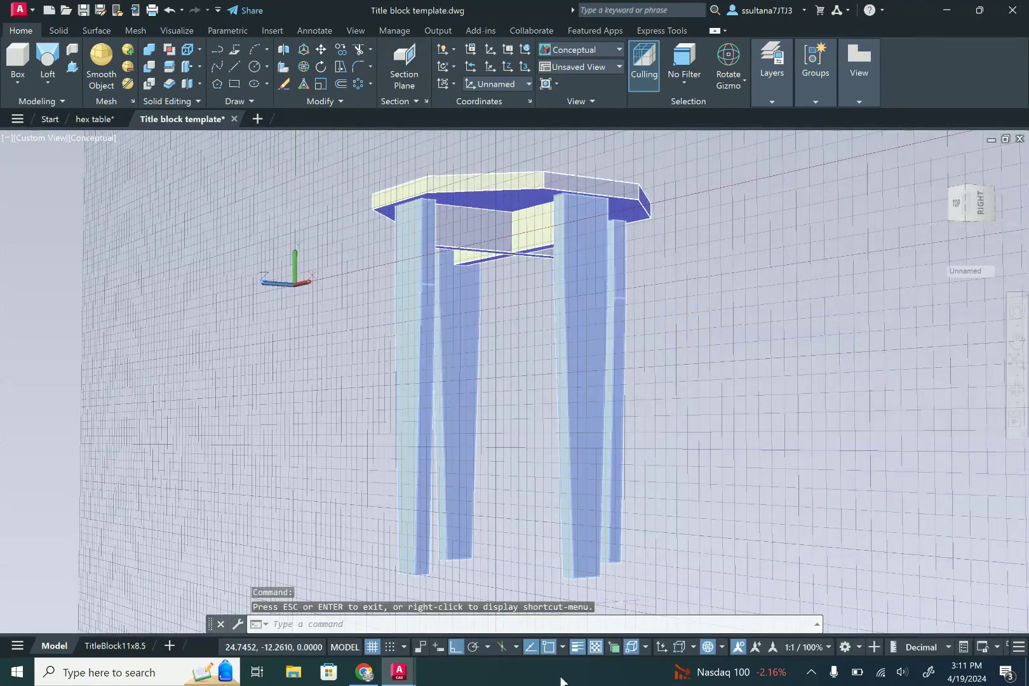
click(372, 647)
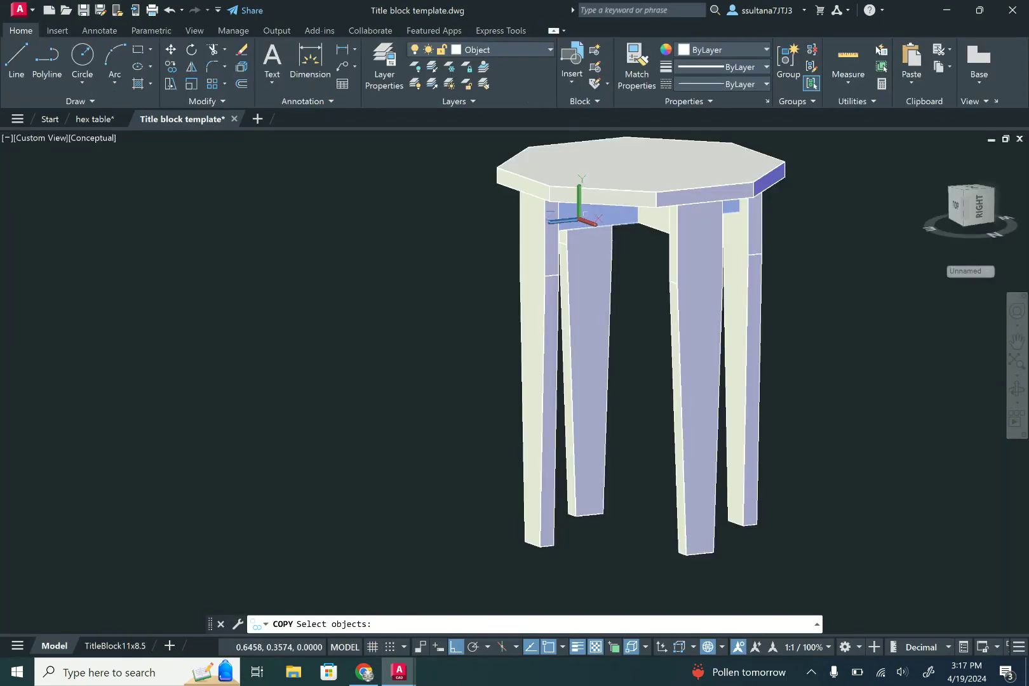
Copy both interlocked cross-pieces straight down by 10.5 units from their lower centre corner to form the lower stretchers
click(620, 222)
click(656, 215)
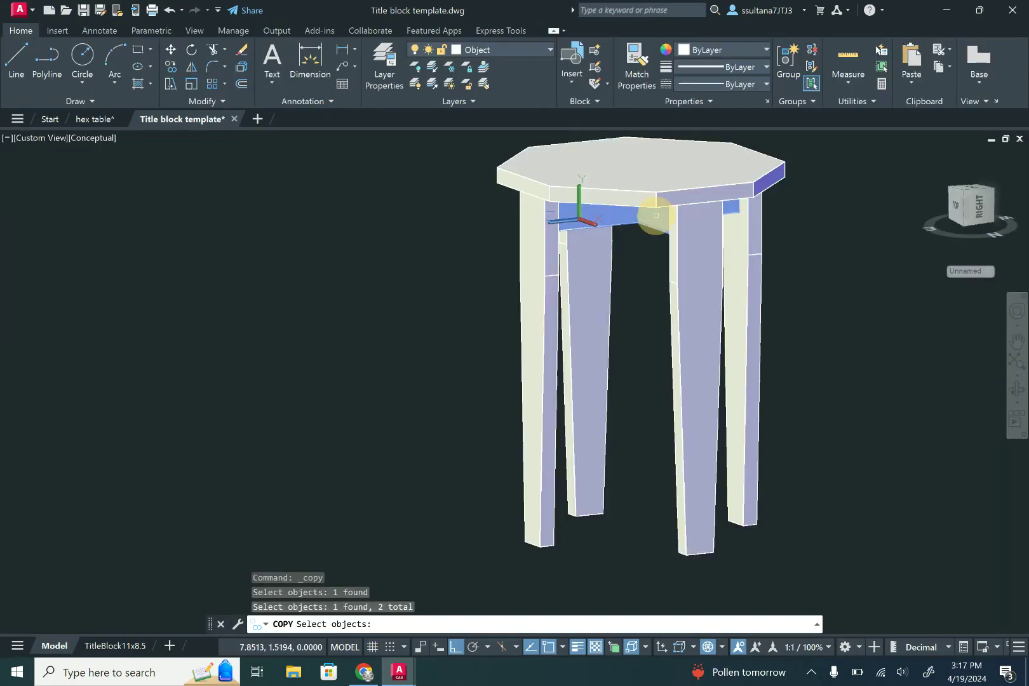
right_click(634, 234)
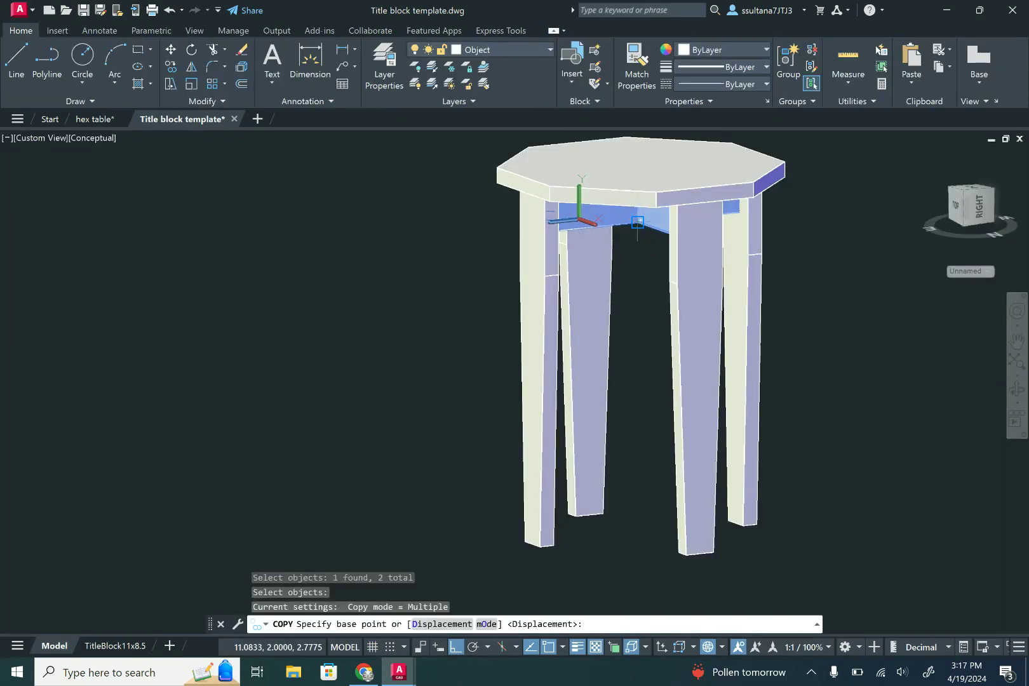
click(637, 222)
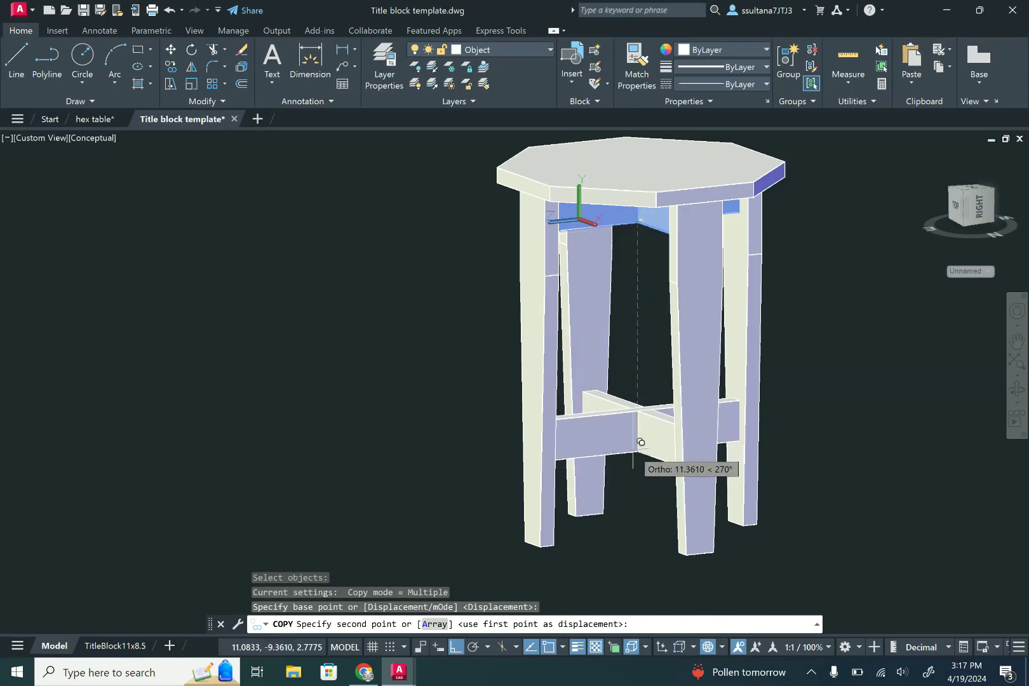
text(10.5)
key(Return)
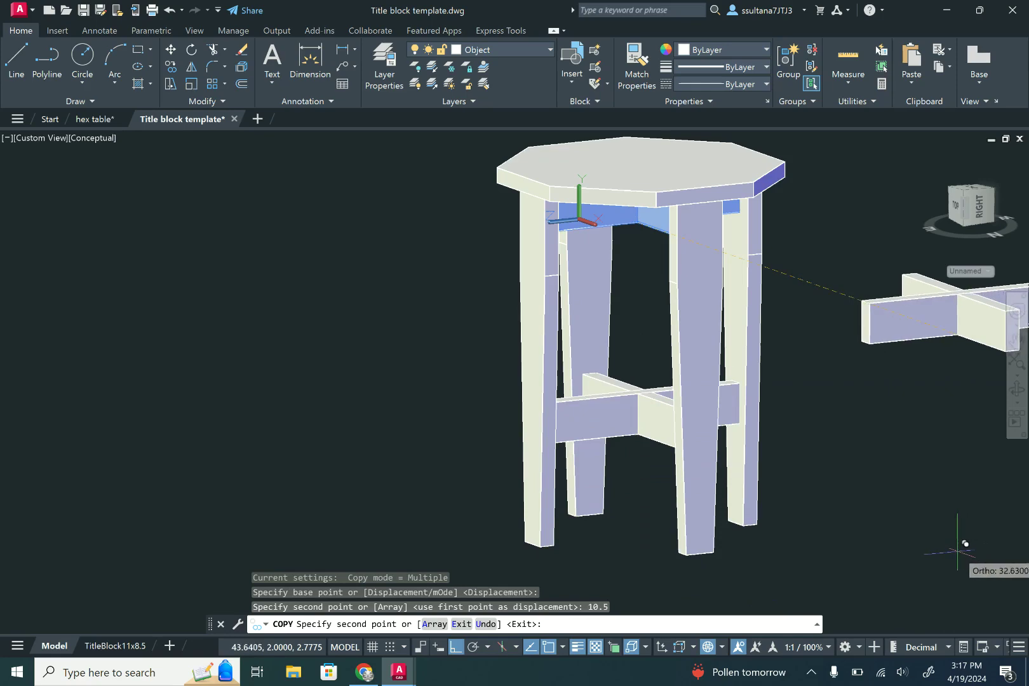
key(Escape)
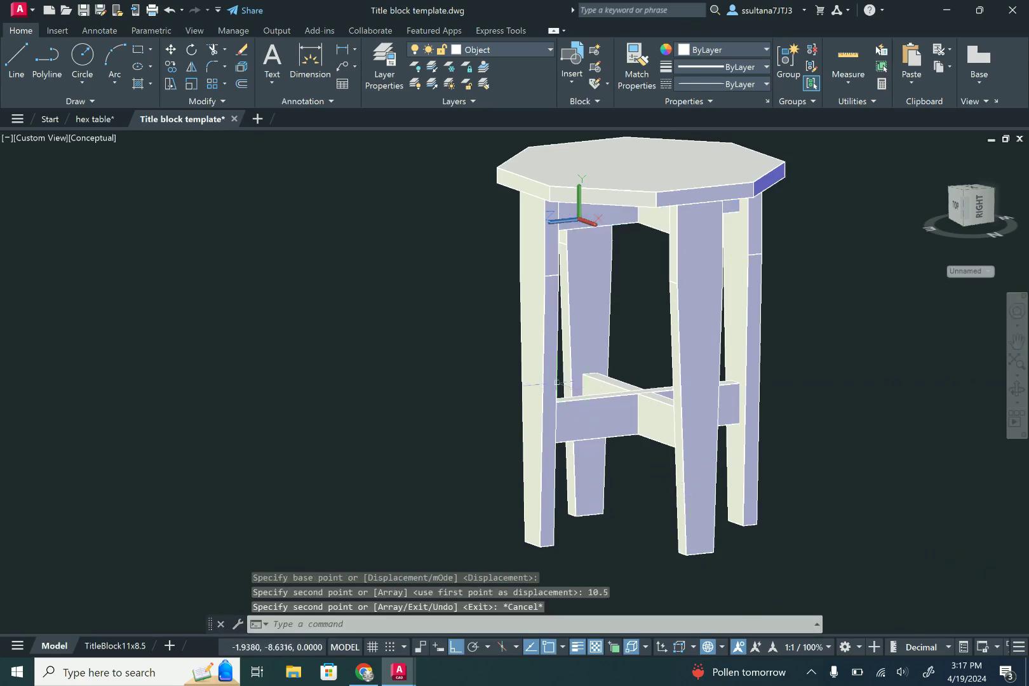
Open the TitleBlock11x8.5 layout and check which workspace is active
click(1016, 389)
drag(857, 425, 655, 361)
right_click(787, 360)
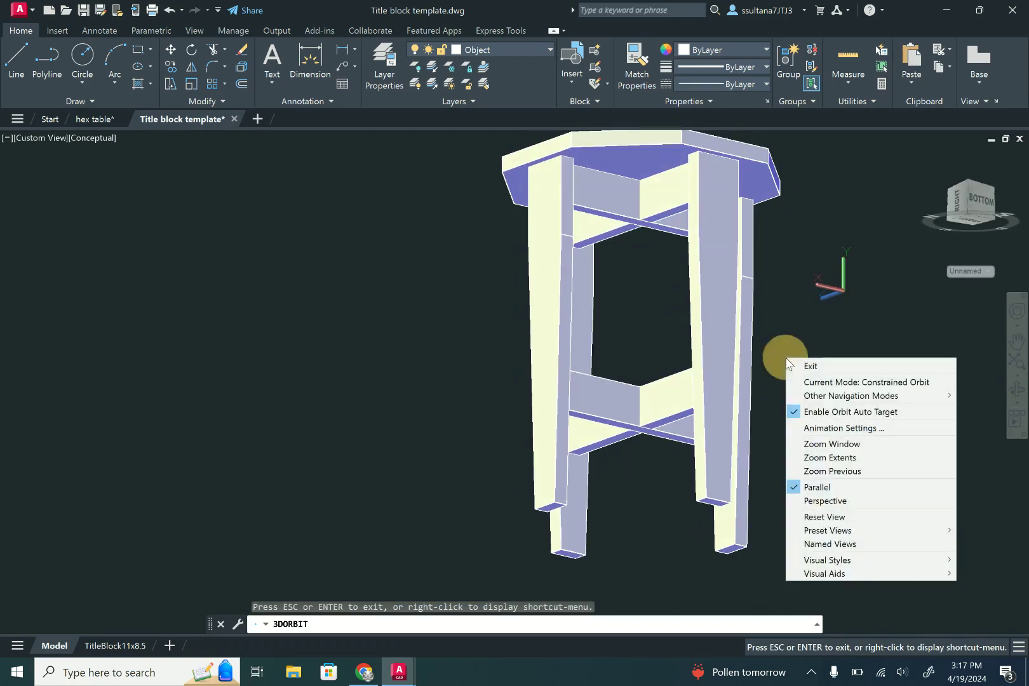
click(787, 365)
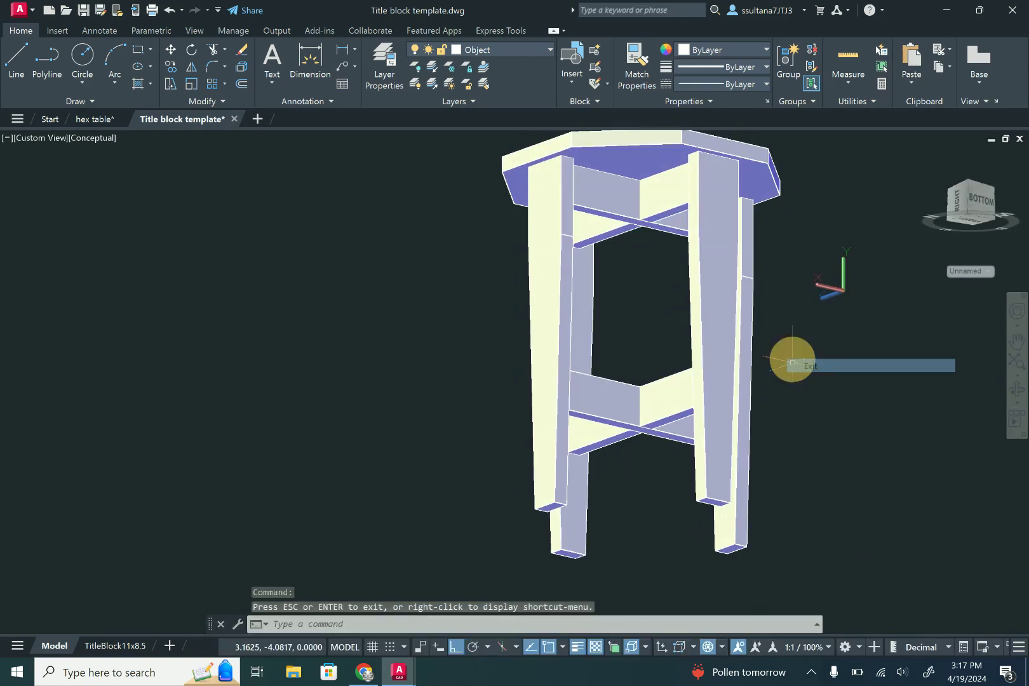
click(114, 646)
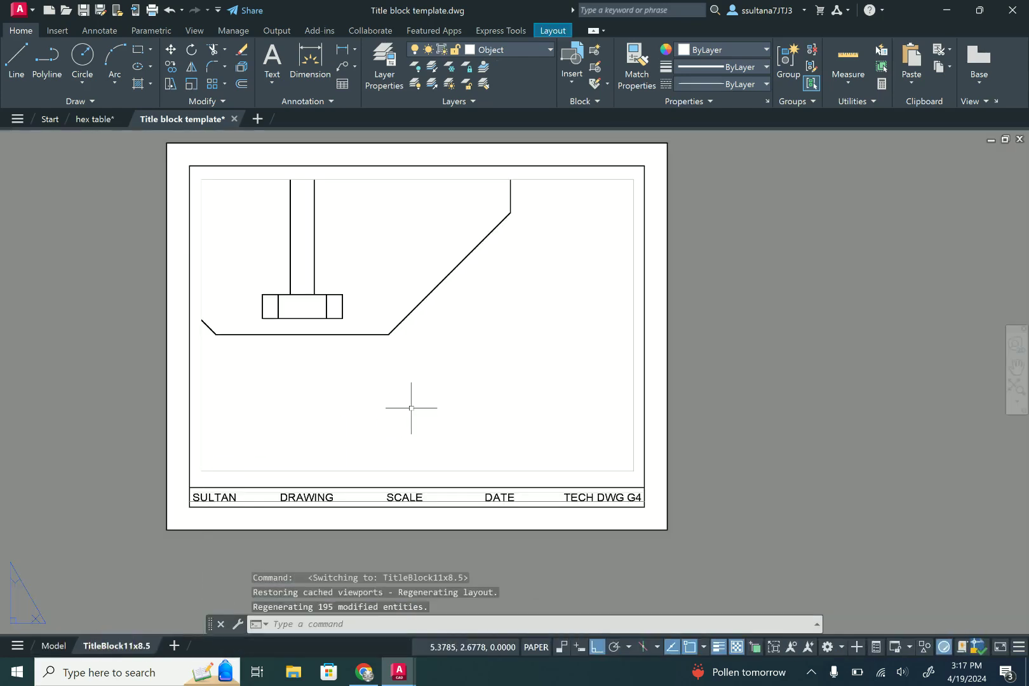
click(837, 645)
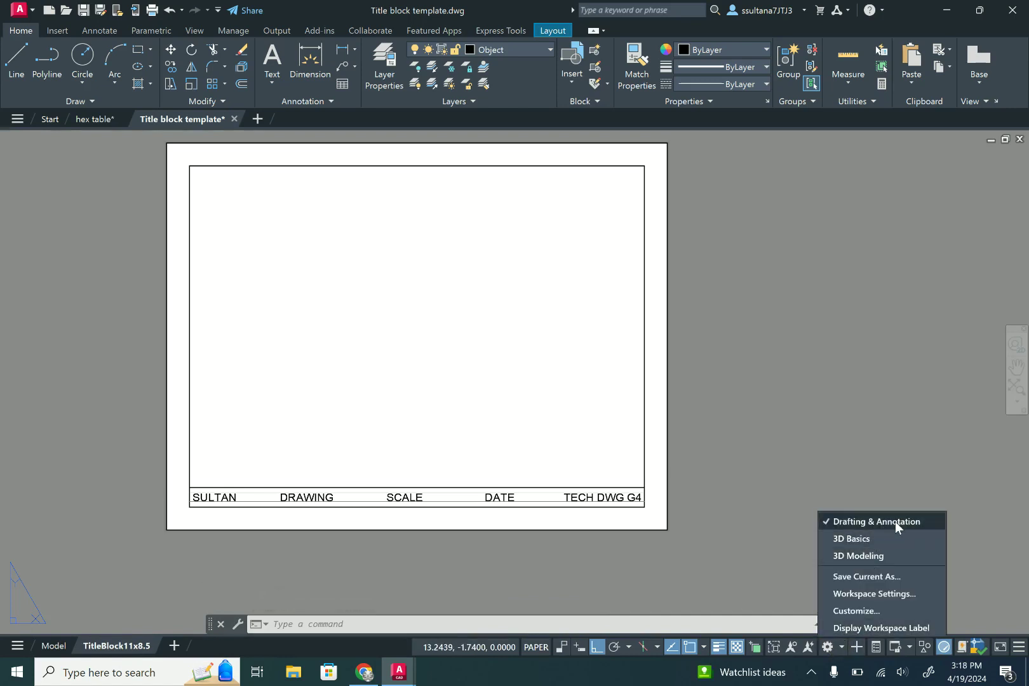
click(841, 647)
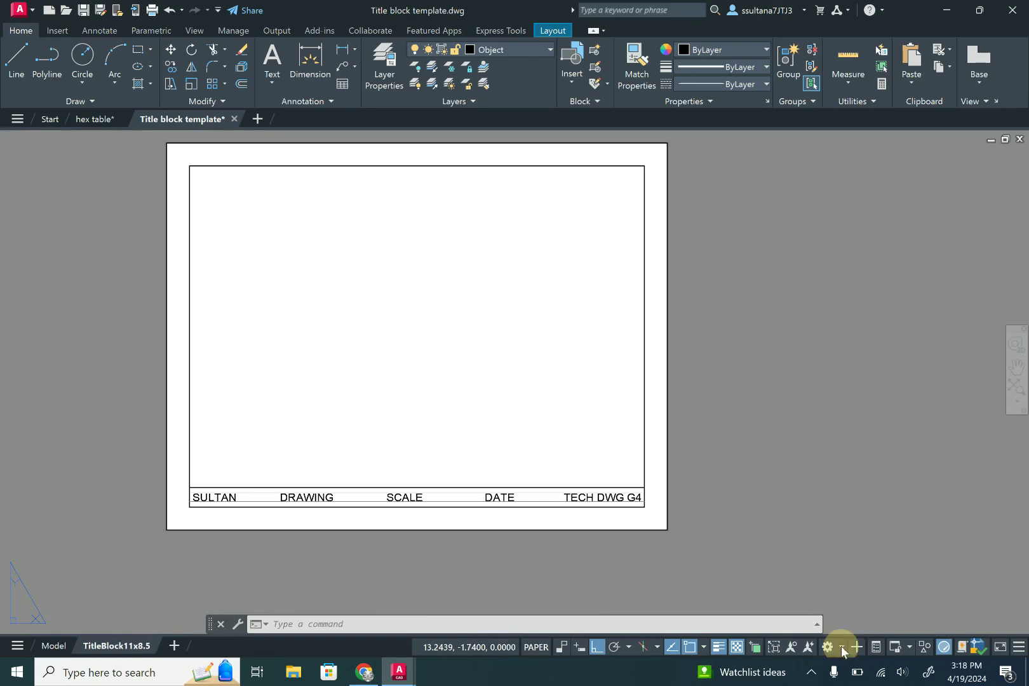
Place a 1:8 front base view of the table from model space in the lower-left area of the sheet
click(979, 77)
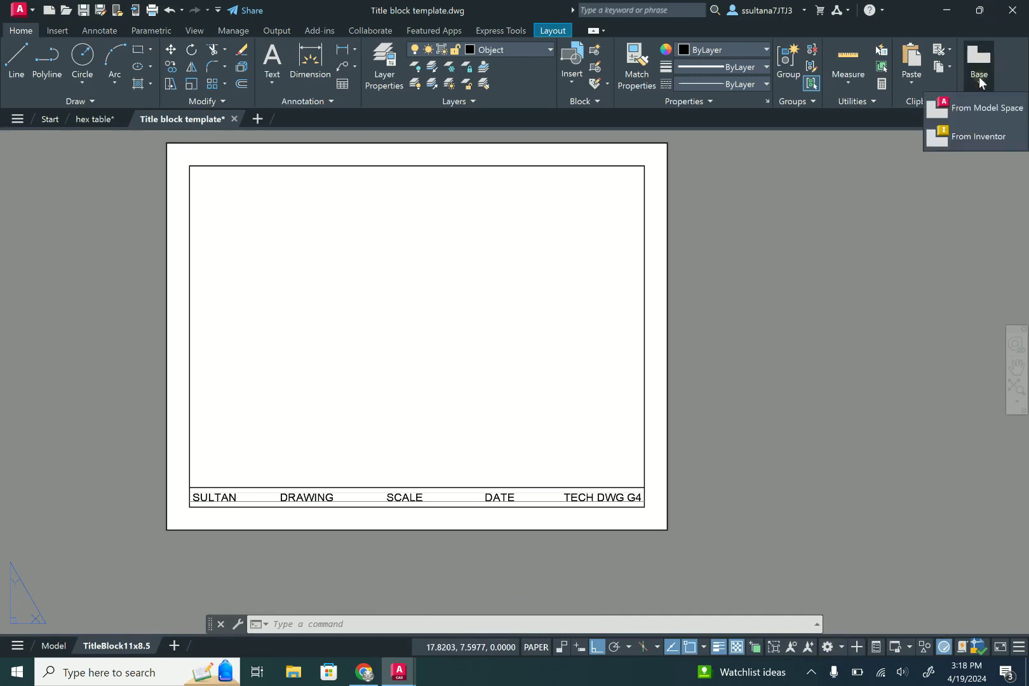
click(969, 109)
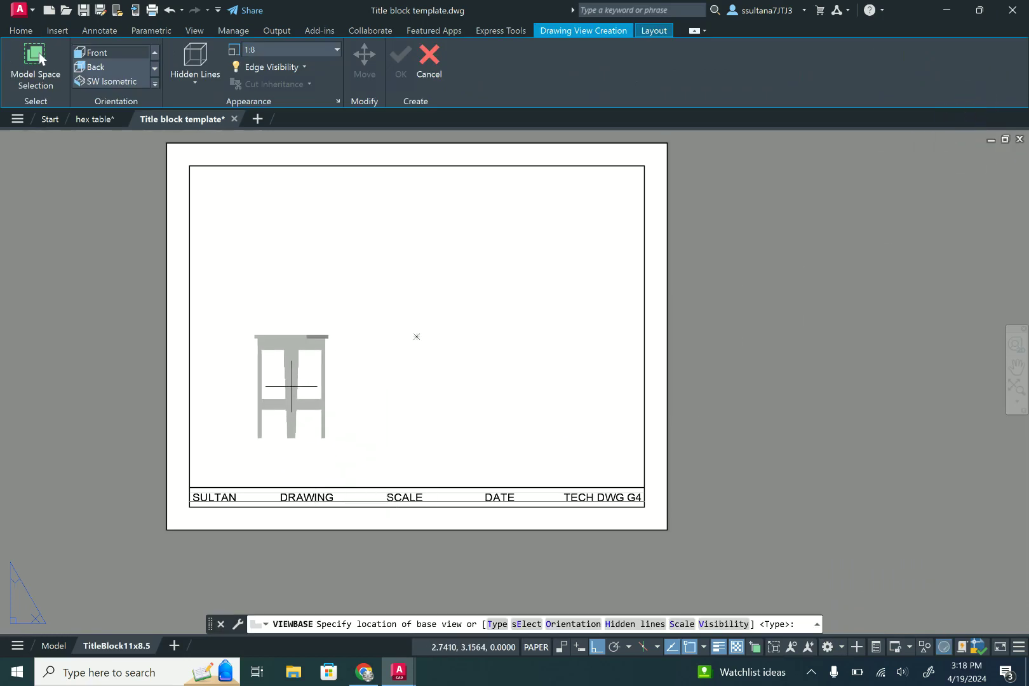
click(292, 387)
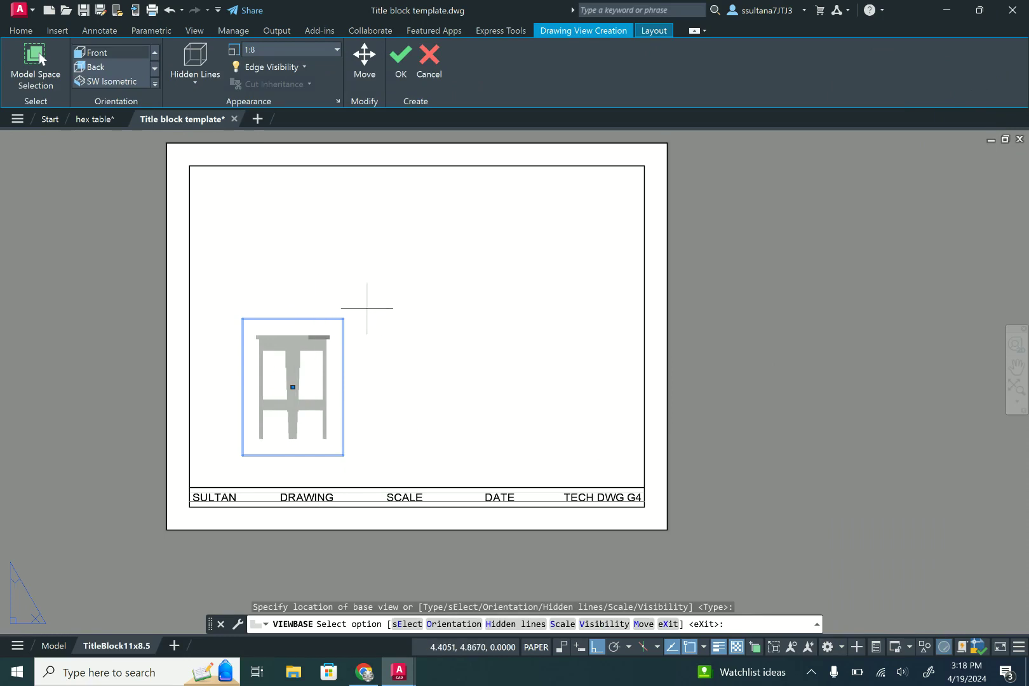
key(Return)
Project top, isometric and side views from the base view, and erase the side view placed outside the sheet
click(298, 236)
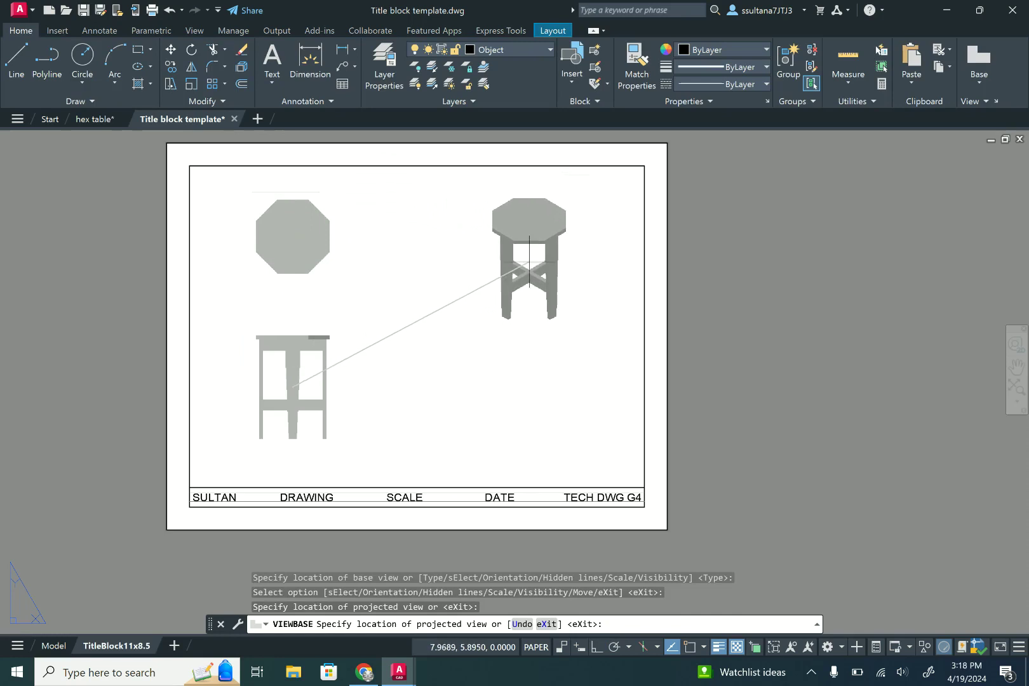
click(529, 260)
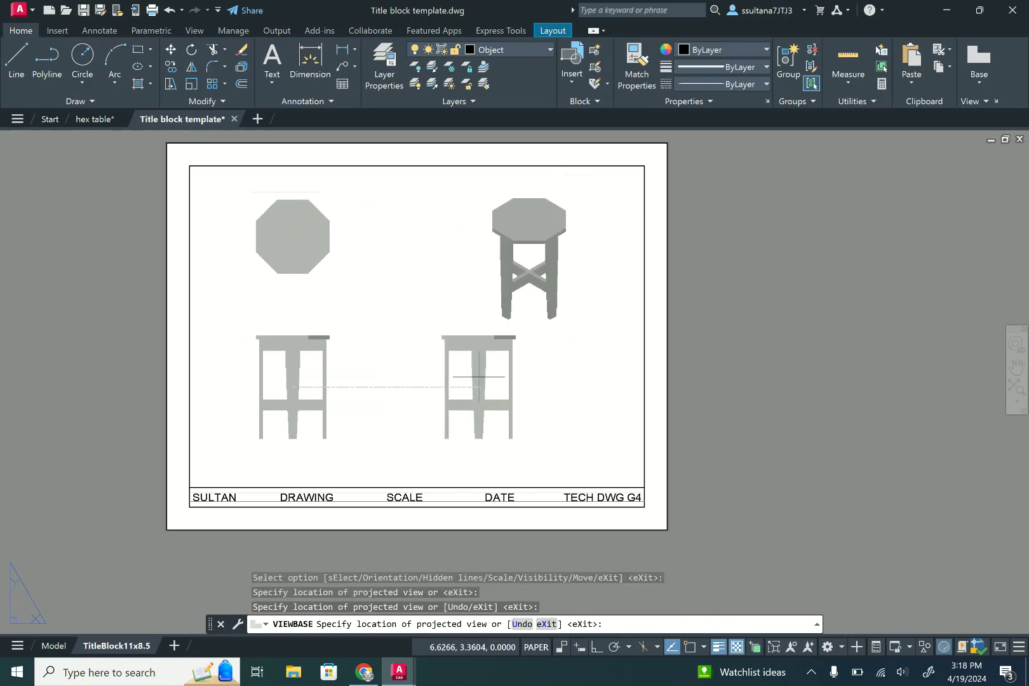
click(750, 363)
key(Return)
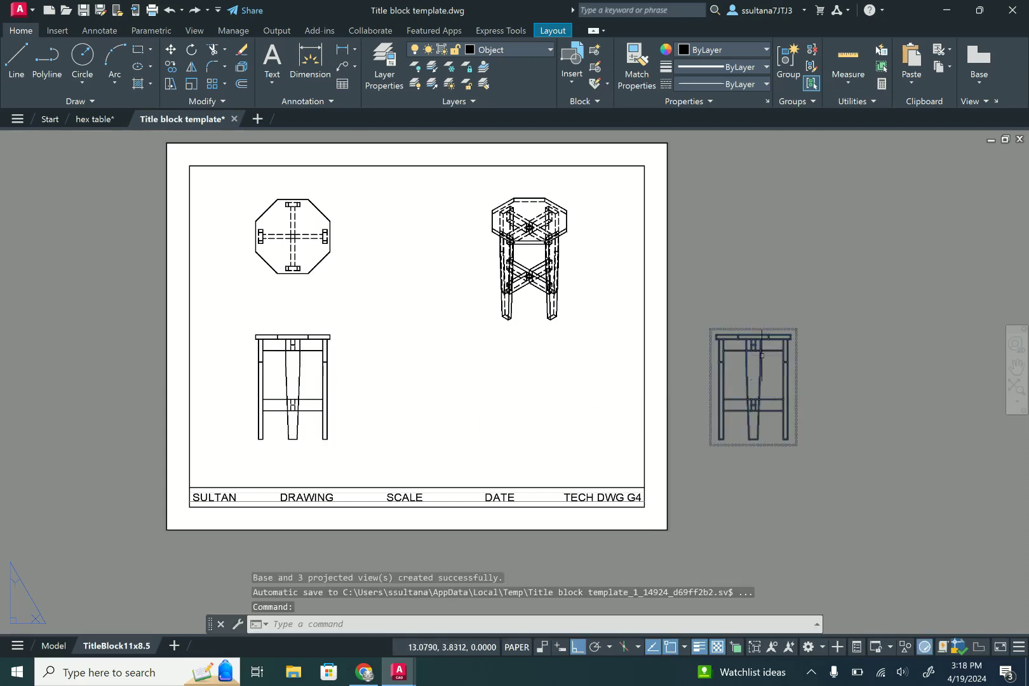
click(762, 362)
key(Delete)
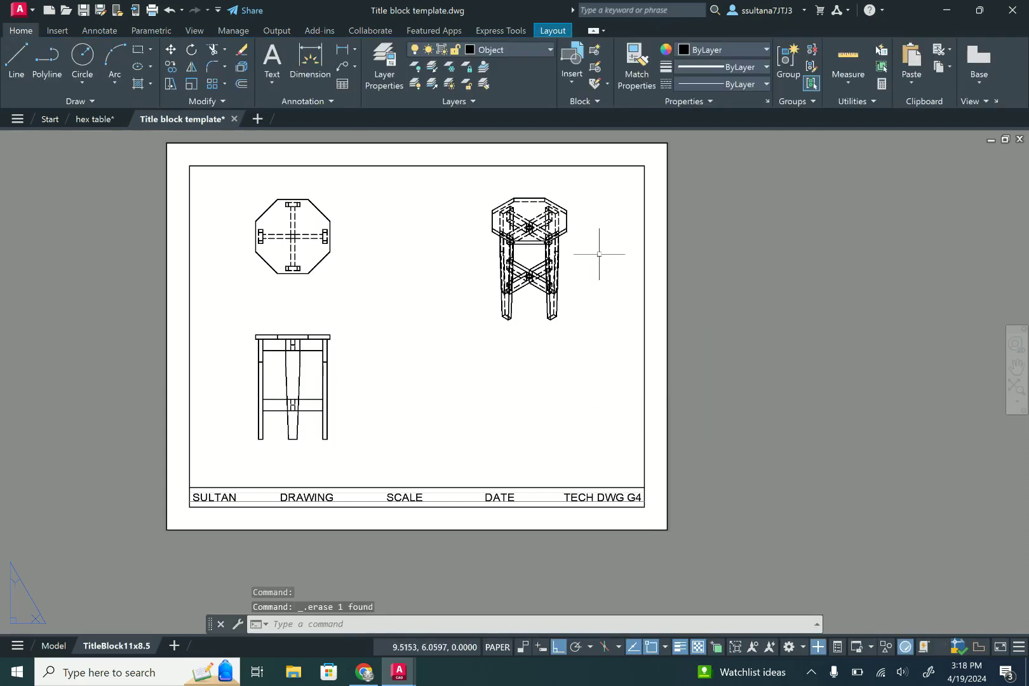
Change the isometric view's display style to shaded with visible lines
click(528, 214)
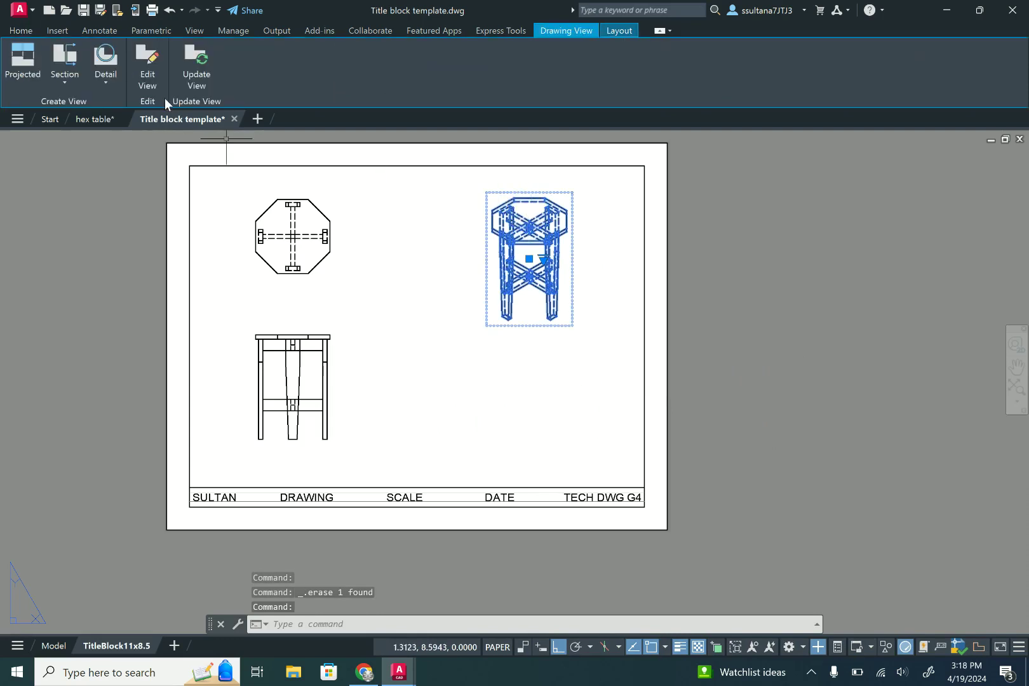
click(155, 78)
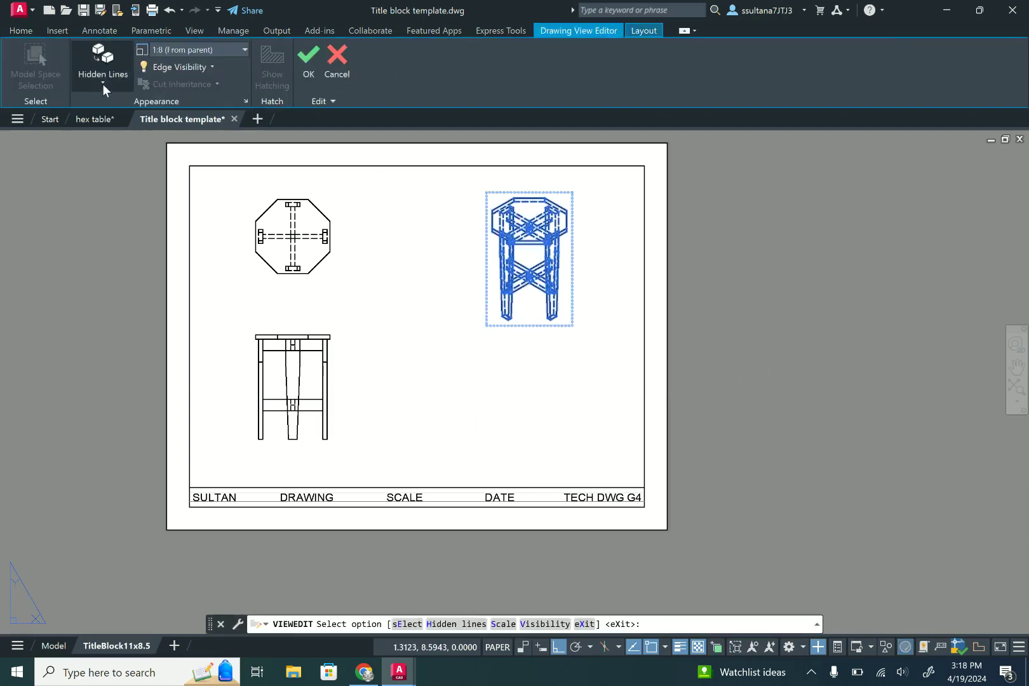
click(102, 84)
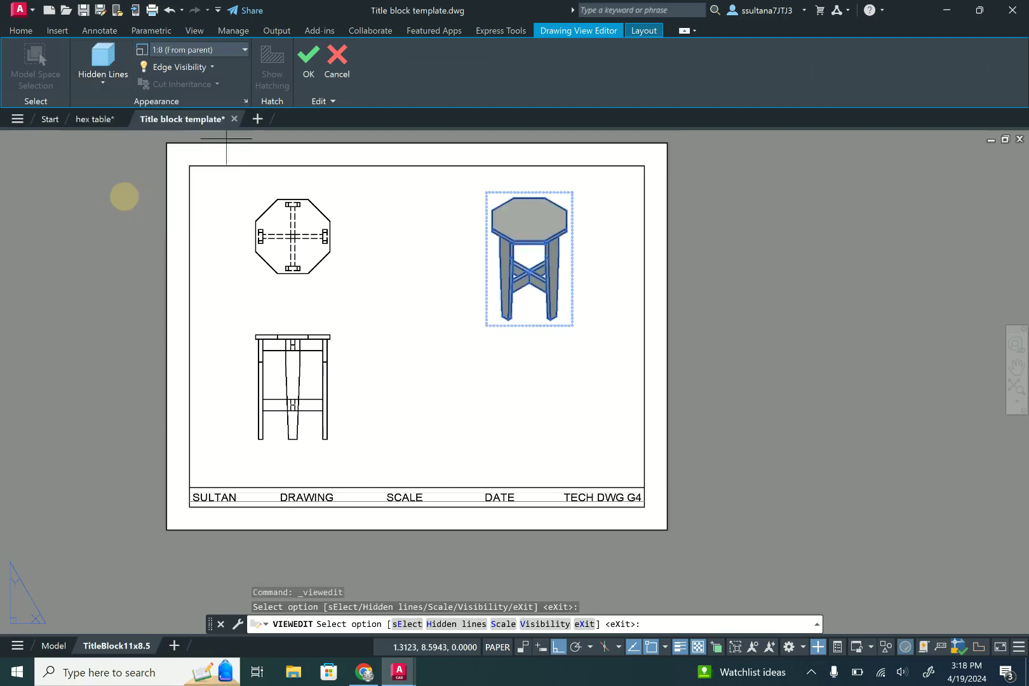
click(124, 196)
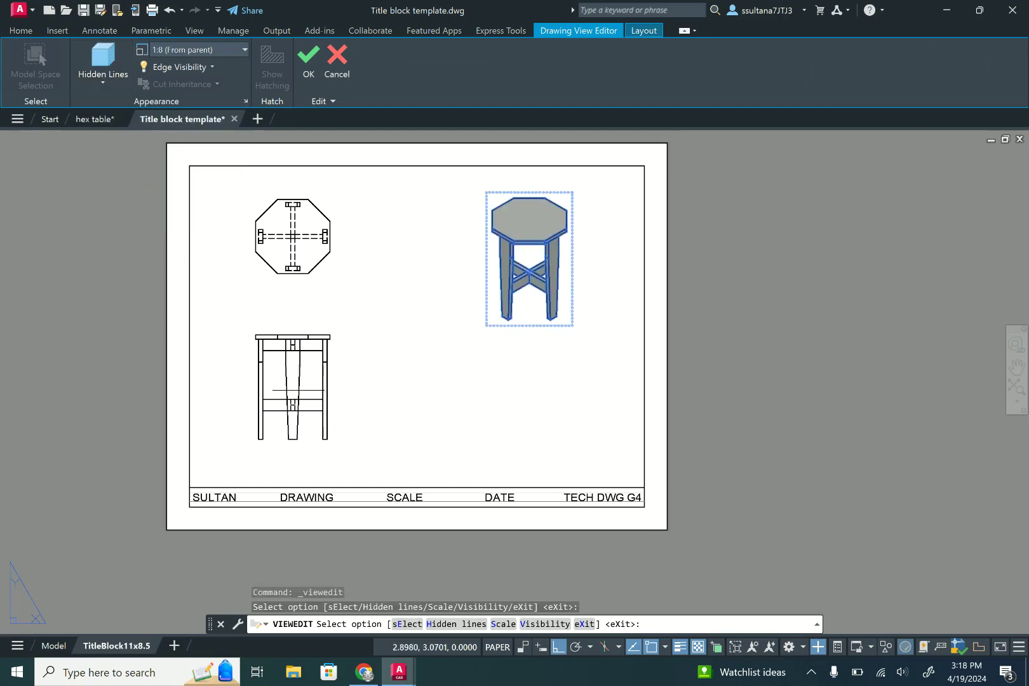
key(Return)
Make Dimension the current layer
click(528, 47)
click(508, 169)
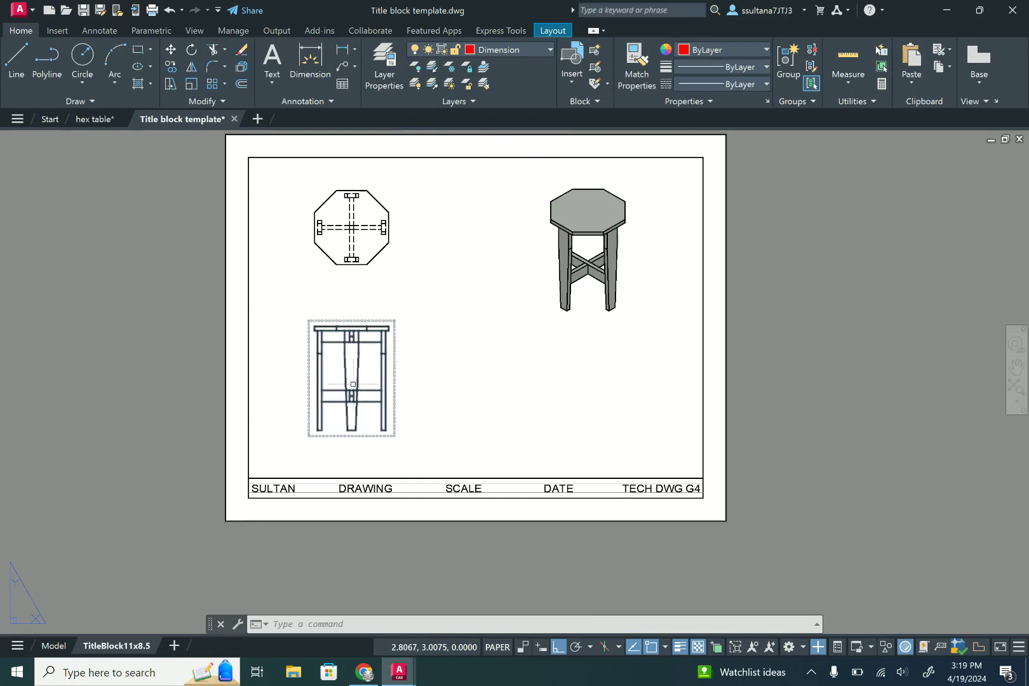
key(Escape)
Set the front base view to show visible lines only, so its linked top view follows
click(344, 336)
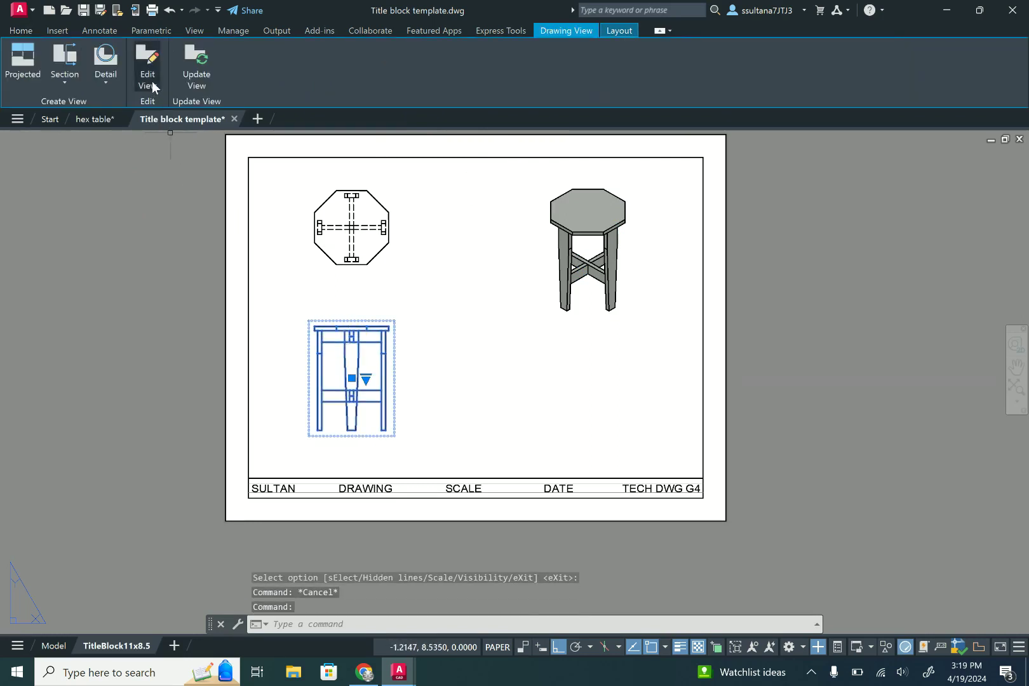
click(151, 83)
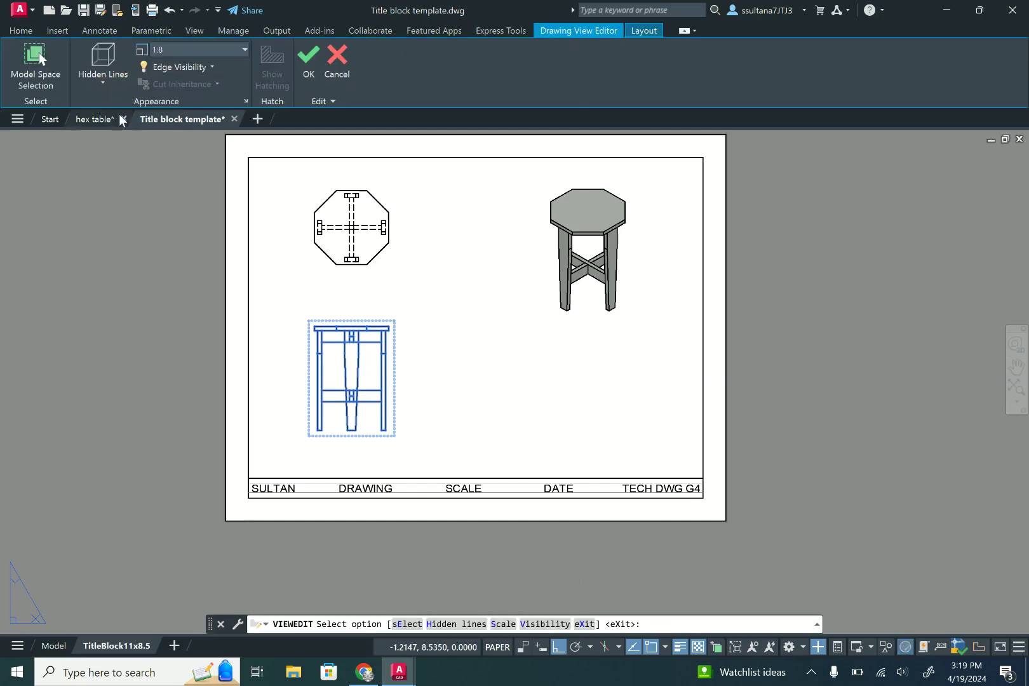
click(102, 79)
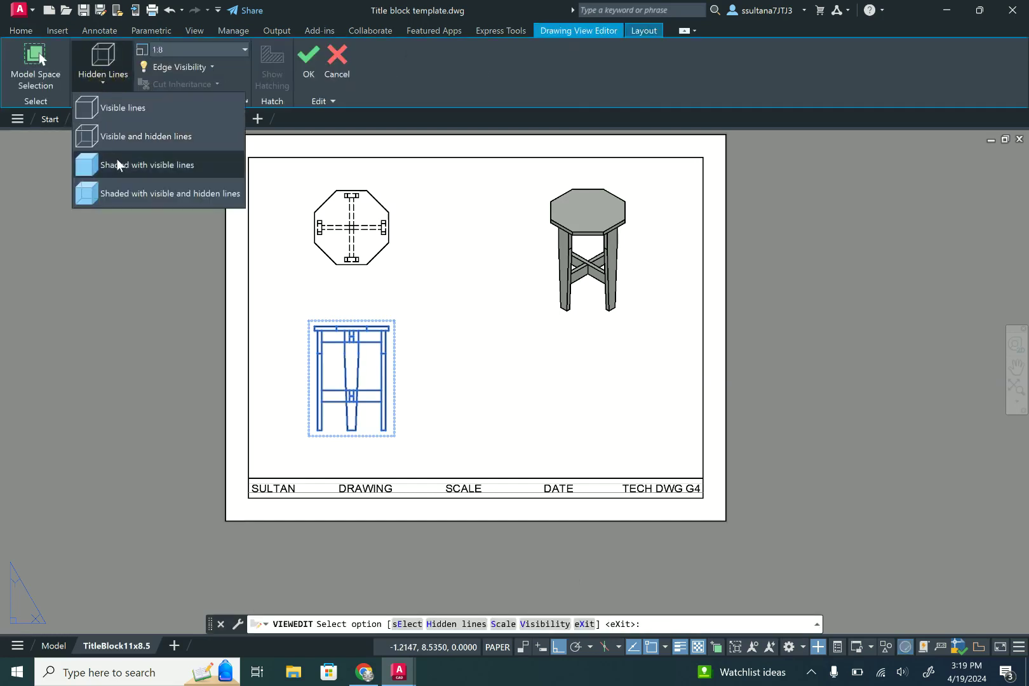
click(117, 117)
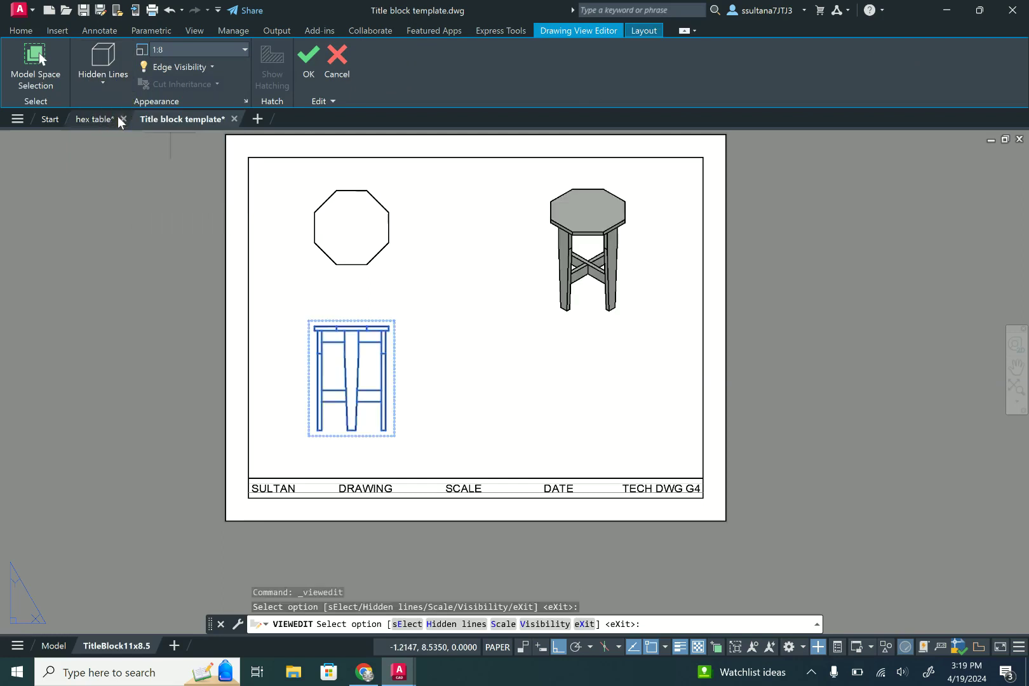
key(Escape)
Dimension the octagonal top vertically across its flats in the top view, placing the dimension to the right of it
scroll(409, 399, up, 2)
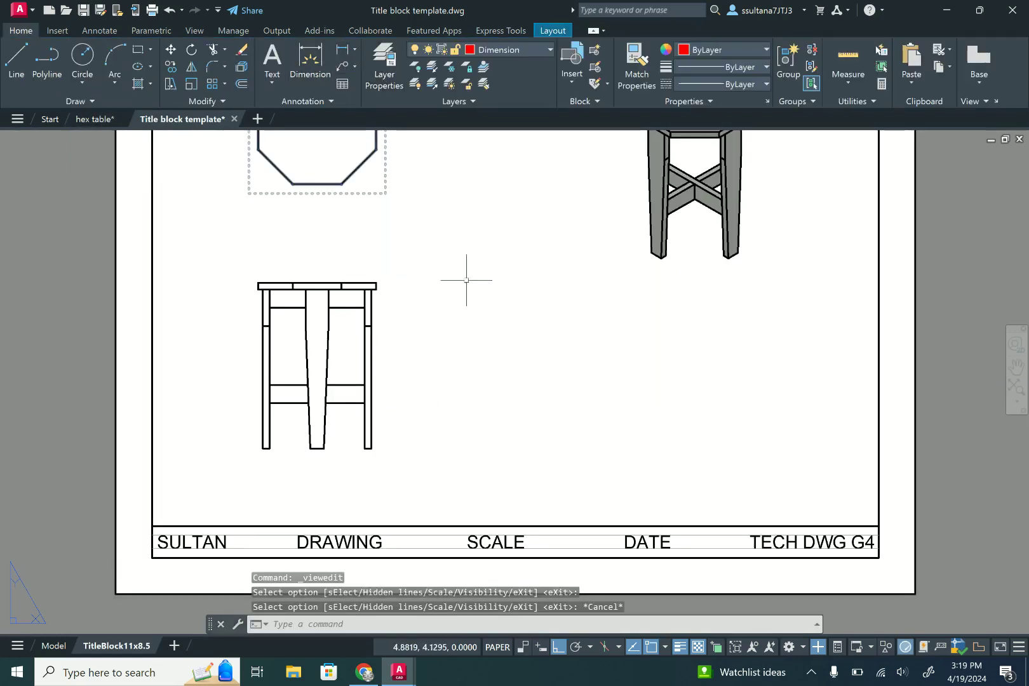
scroll(470, 292, down, 2)
click(310, 57)
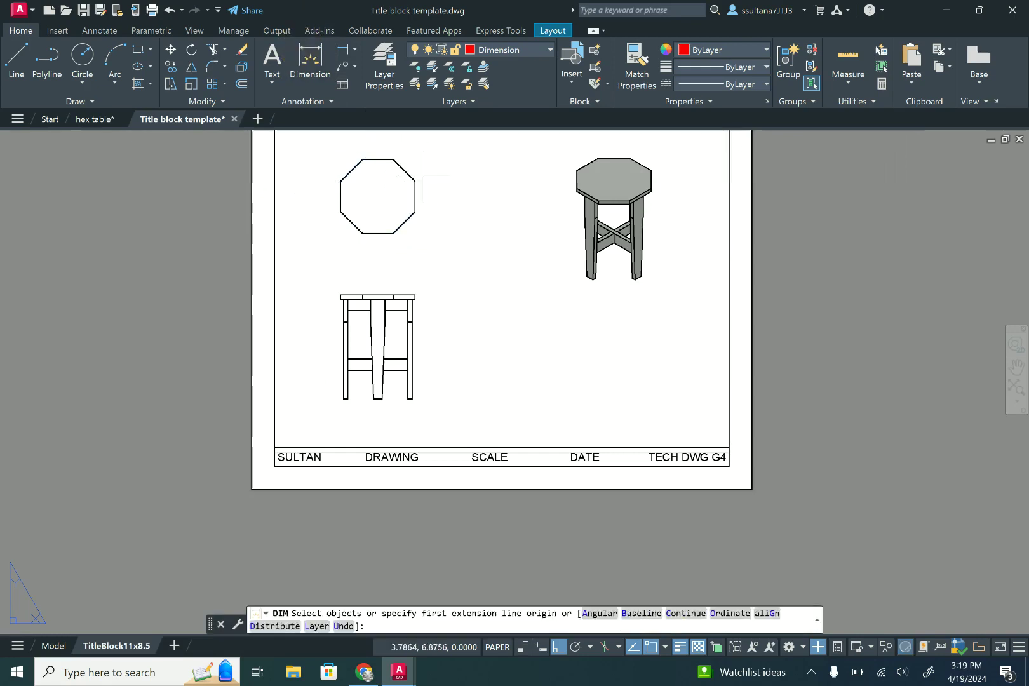
click(378, 158)
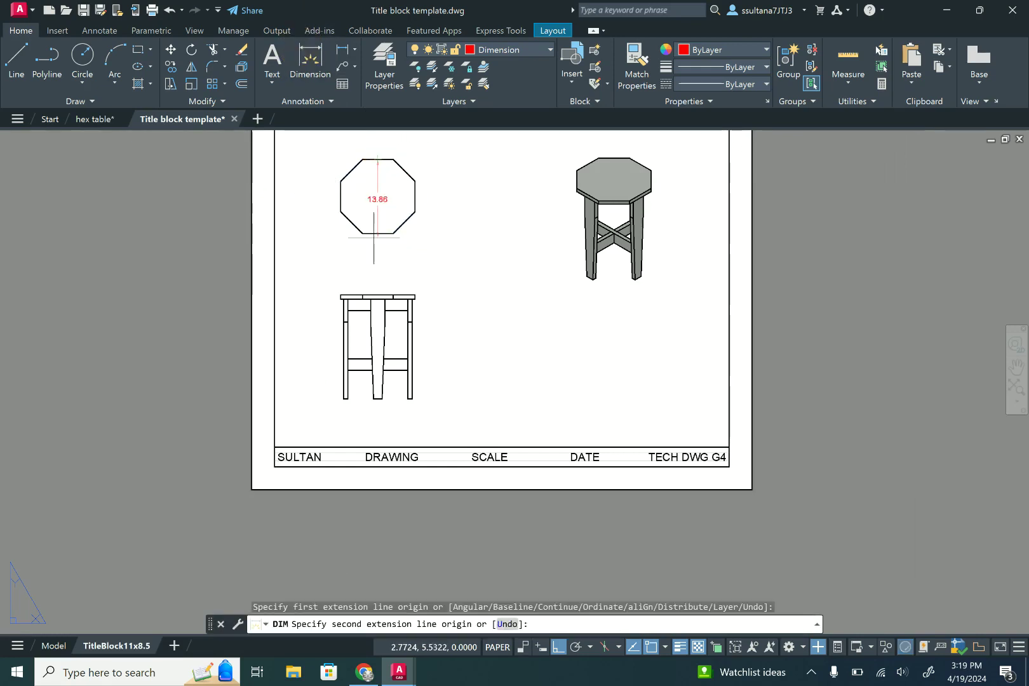
click(378, 232)
click(441, 197)
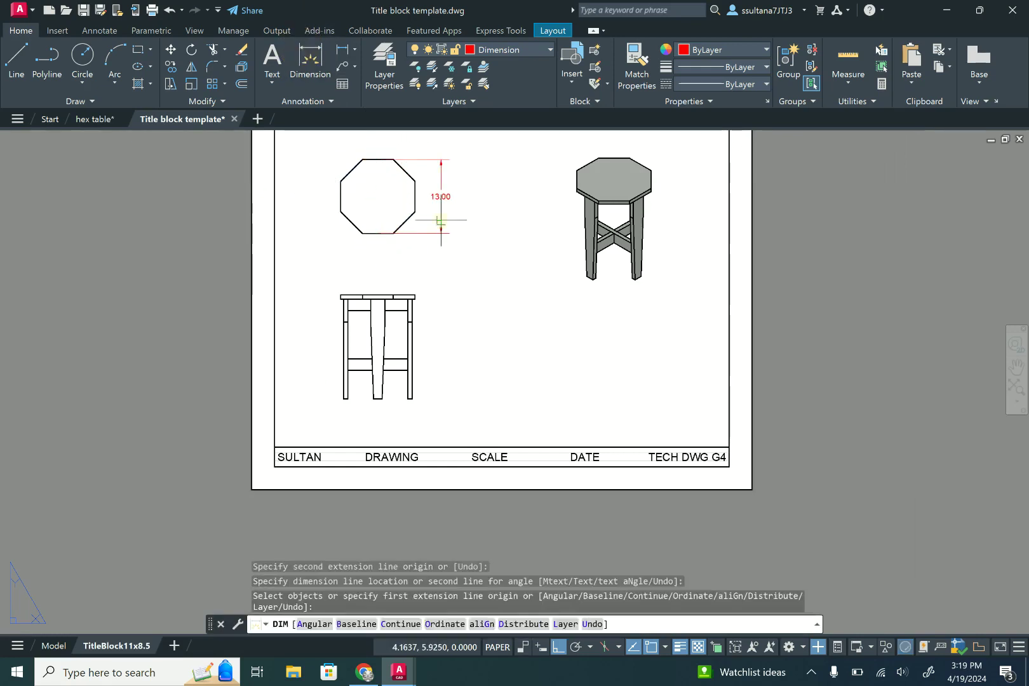
Add a linear dimension for the leg height from the tabletop's underside to the foot, right of the front view
scroll(410, 421, up, 2)
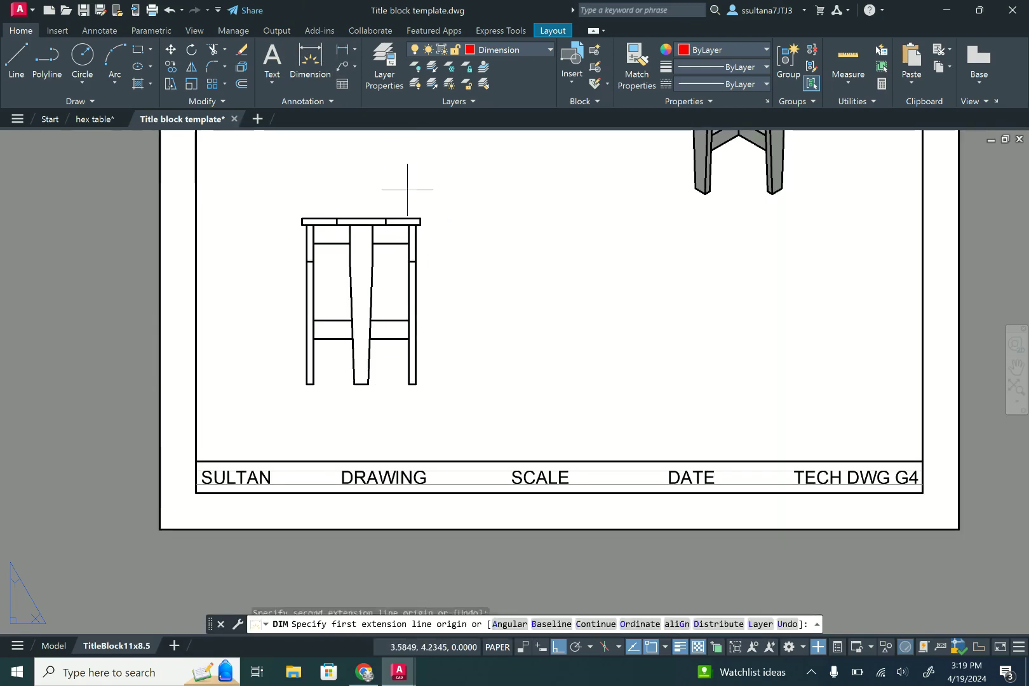
click(340, 50)
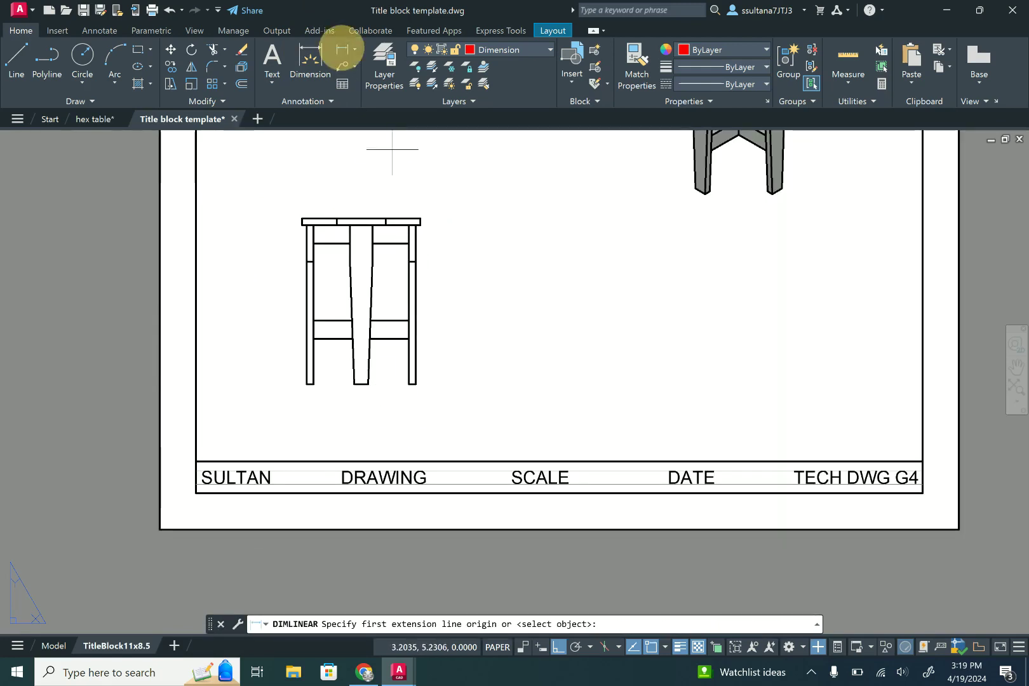
click(420, 225)
click(415, 384)
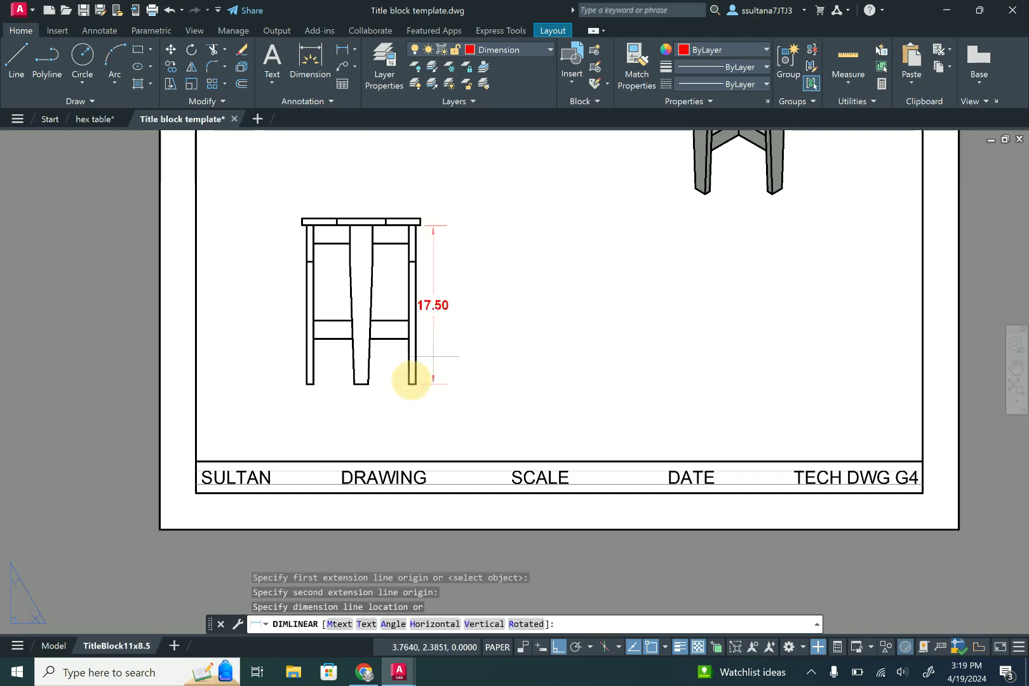
click(440, 351)
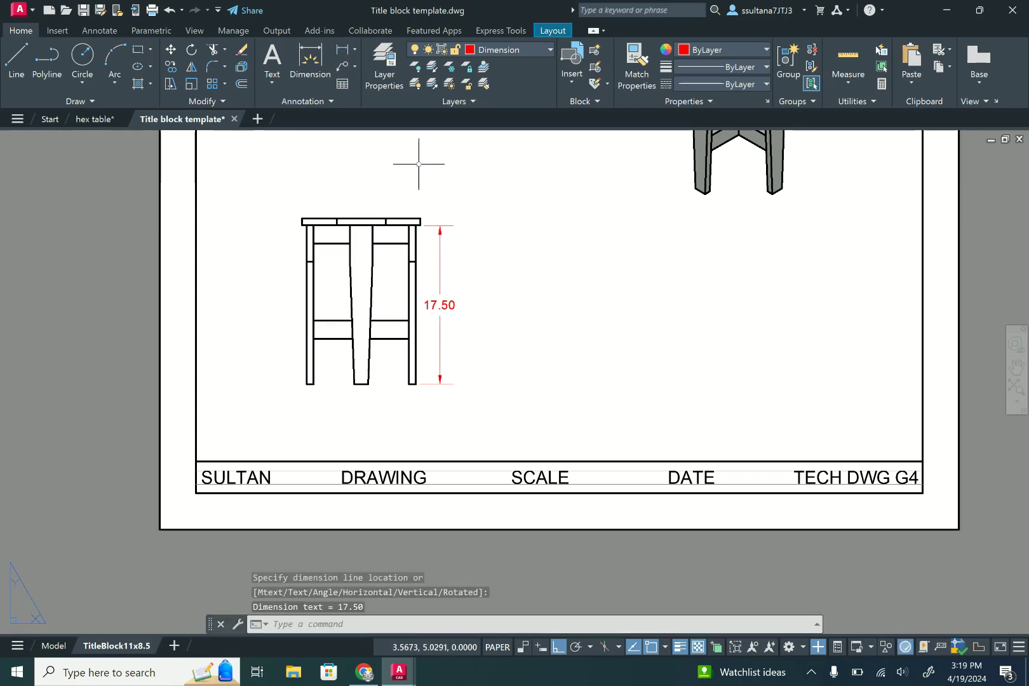
Dimension the centre leg's width at its foot, below the front view, and at its upper end, above the tabletop
click(341, 51)
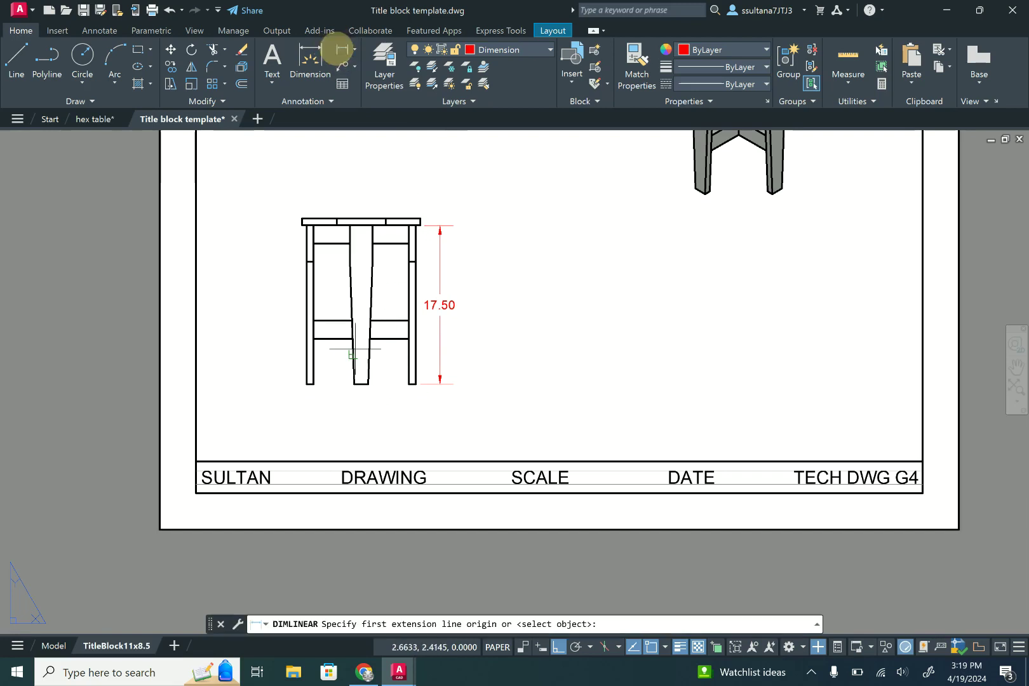
click(353, 384)
click(367, 384)
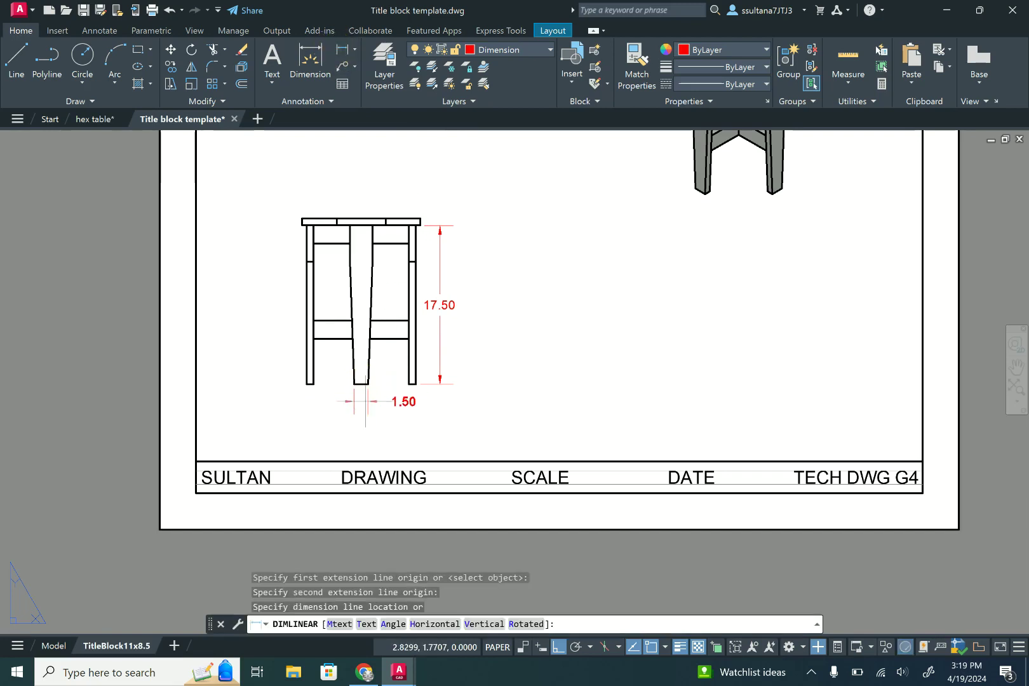
click(356, 401)
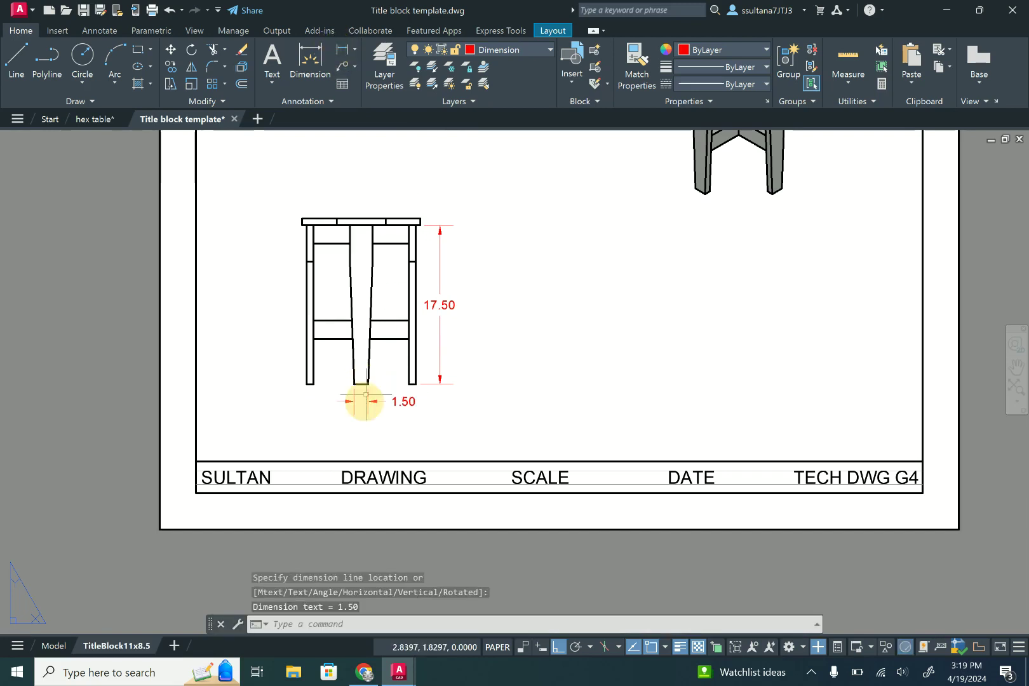
click(341, 51)
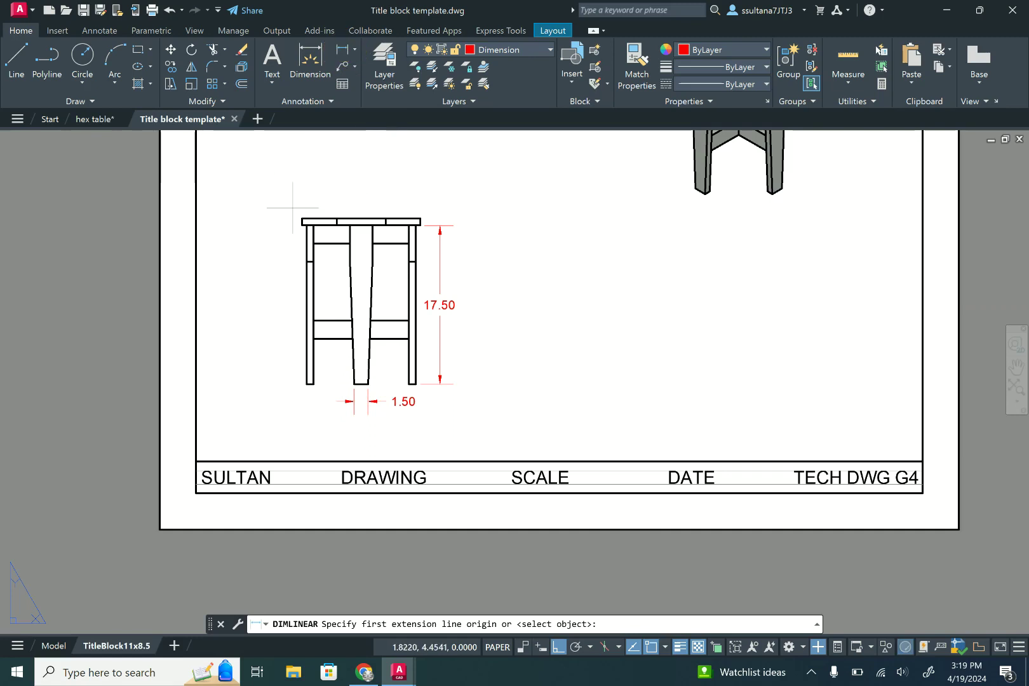
click(350, 225)
click(372, 222)
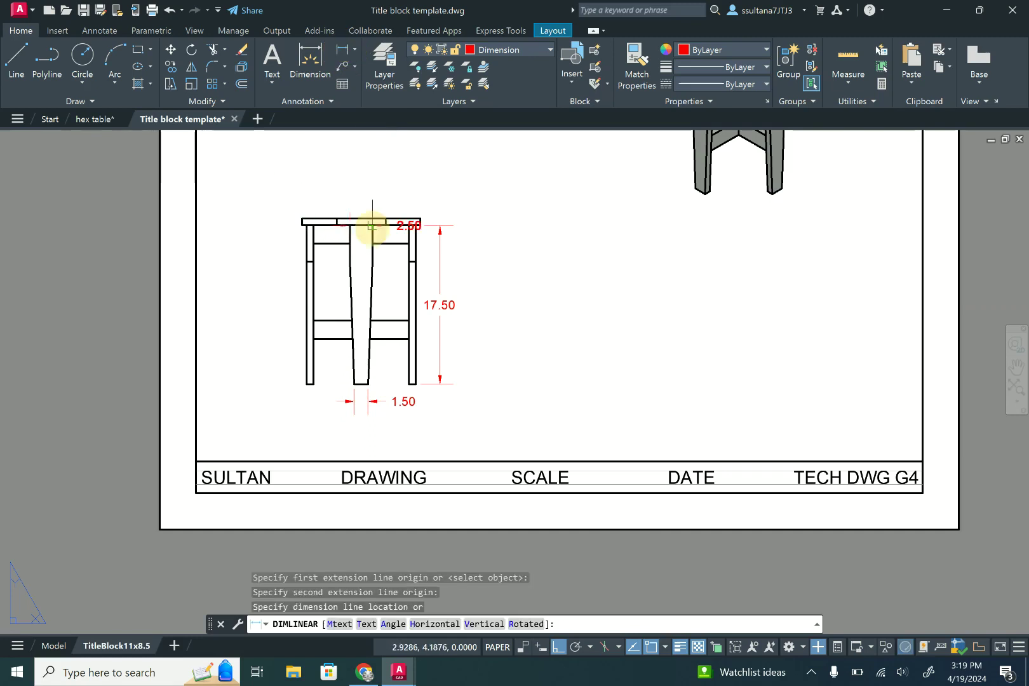
click(362, 203)
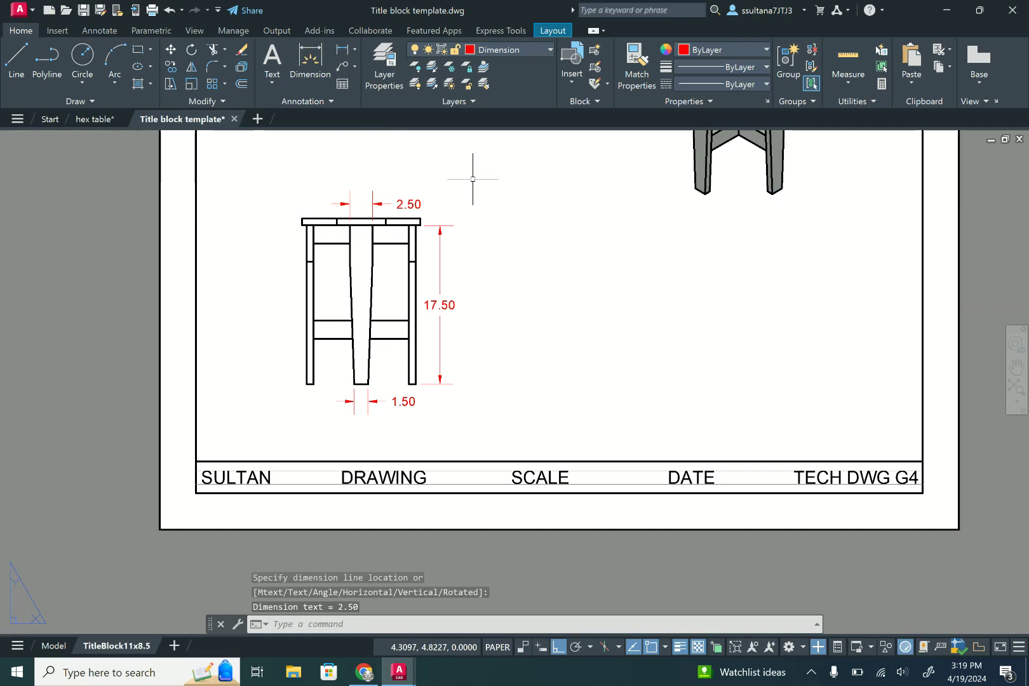
Dimension the height of the left leg's upper section, from its dividing line to the tabletop's underside, left of the front view
click(342, 49)
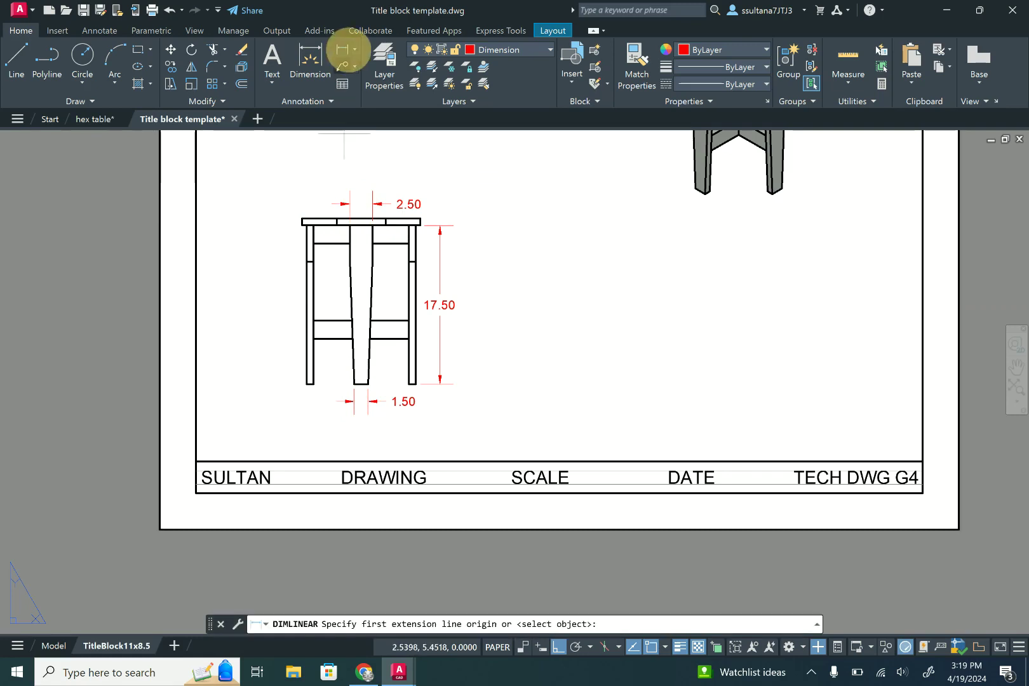
click(307, 260)
click(306, 225)
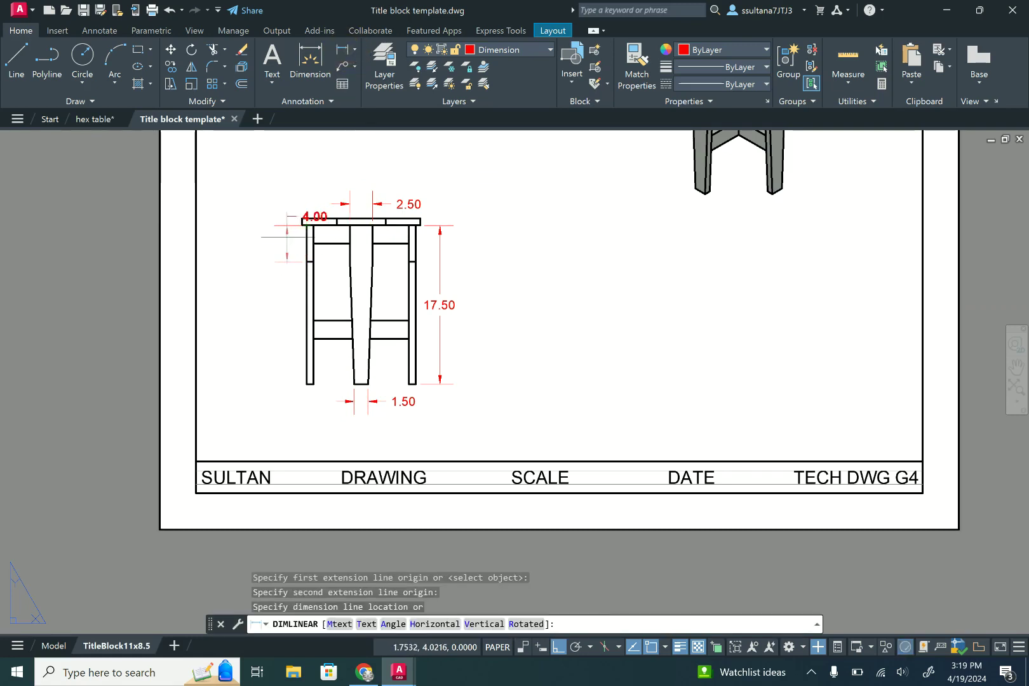
click(258, 247)
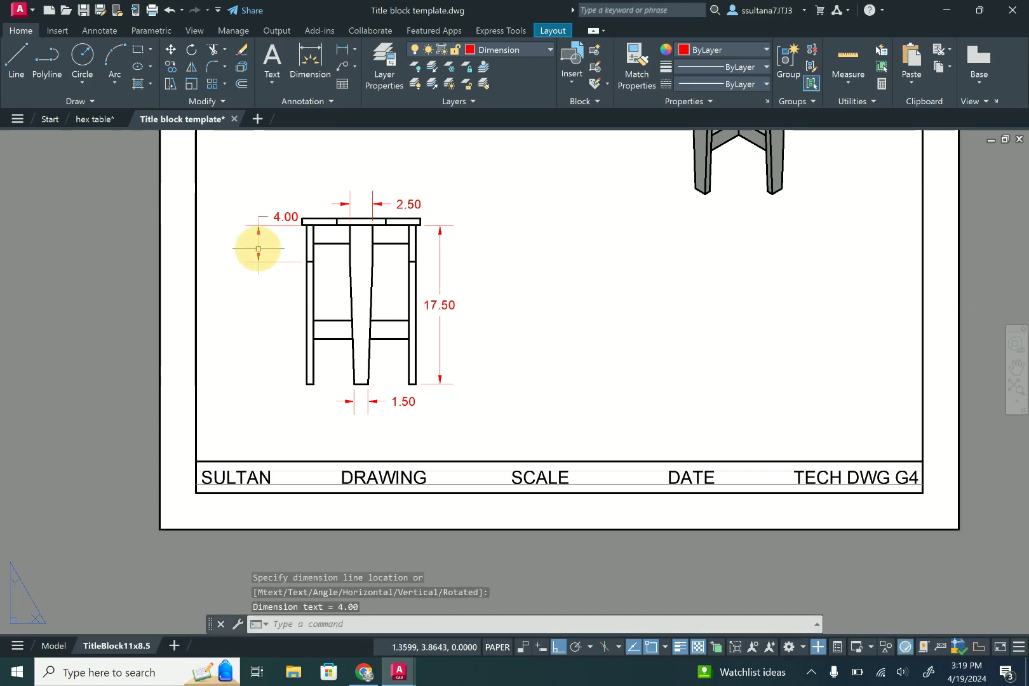
Dimension the height of the left leg's lower section, from its dividing line to the foot, aligned beneath the upper section's dimension
click(342, 49)
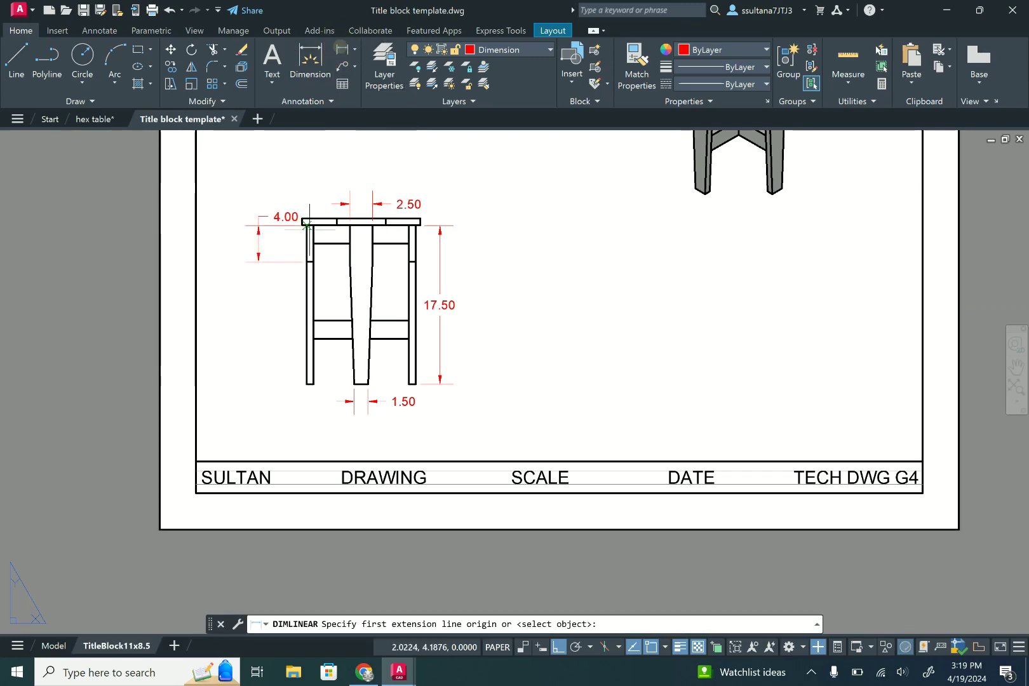
click(306, 261)
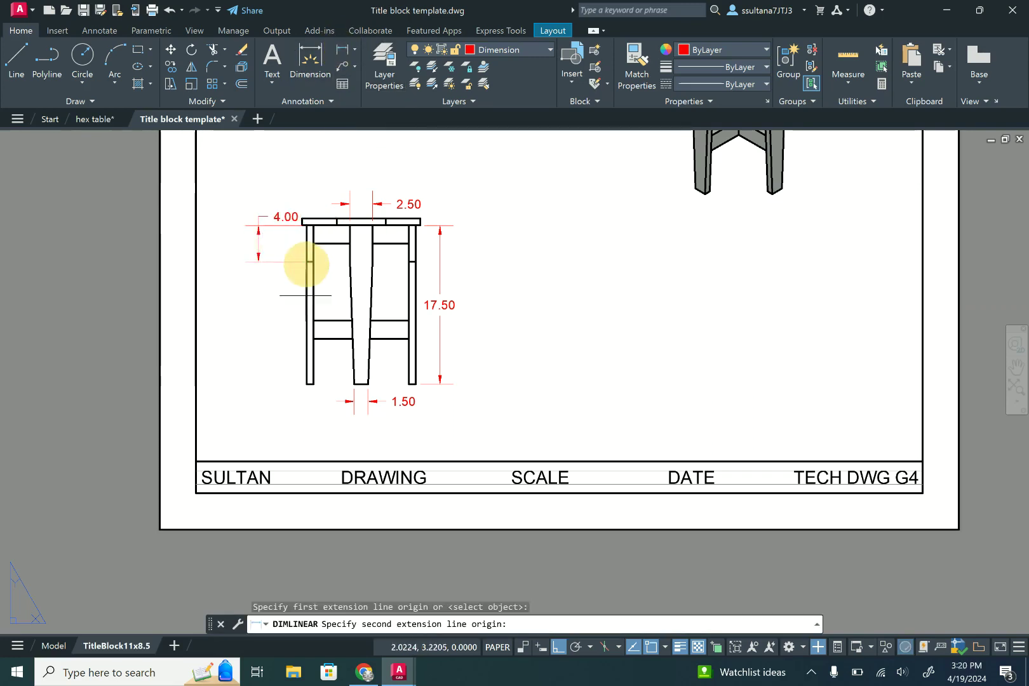
click(306, 383)
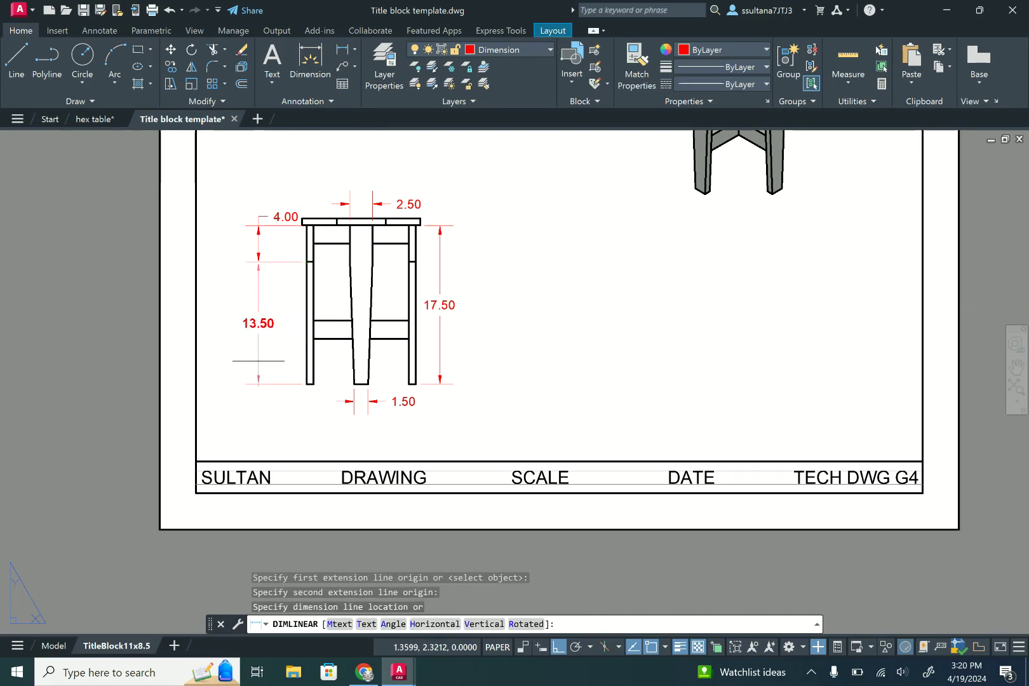
click(259, 361)
key(Escape)
Replace the DRAWING placeholder in the title block text with "Hex Table"
scroll(490, 404, down, 2)
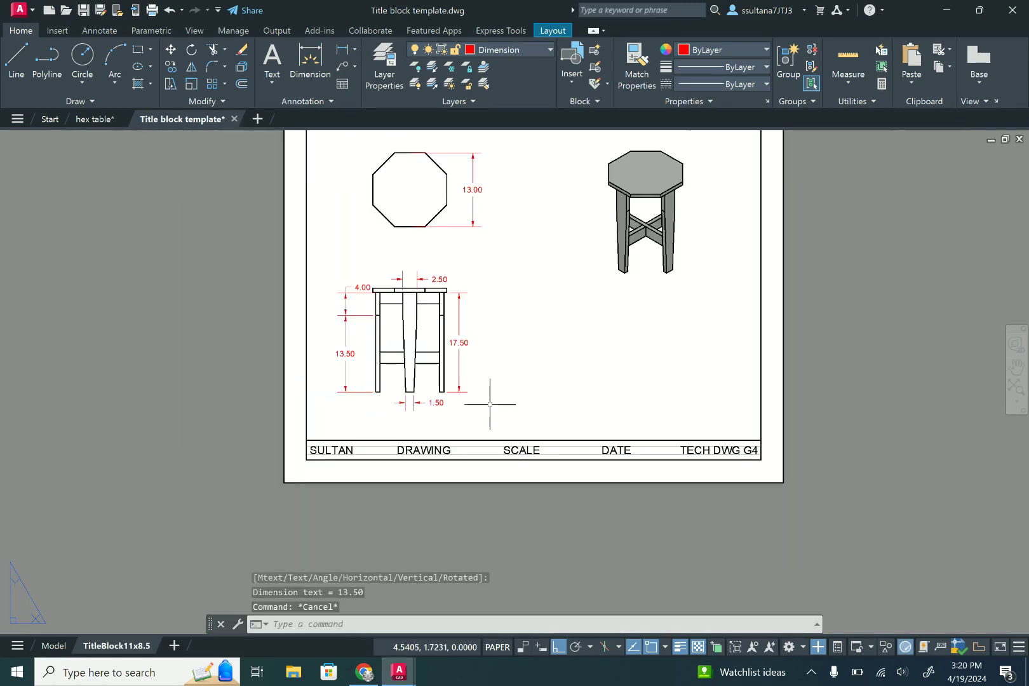
double_click(435, 451)
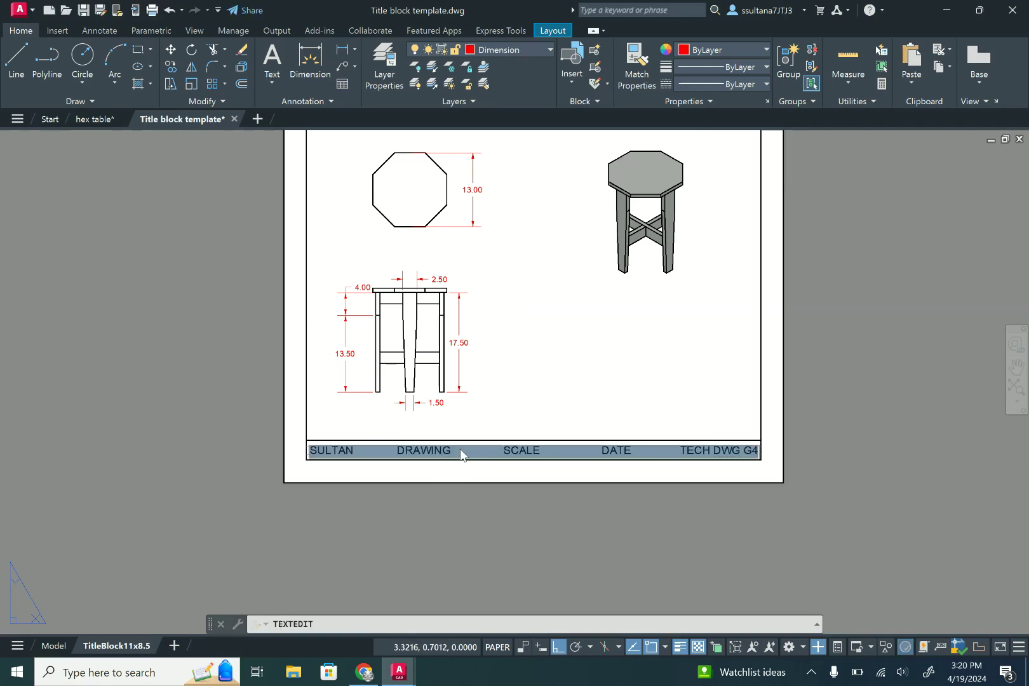
drag(453, 451, 393, 451)
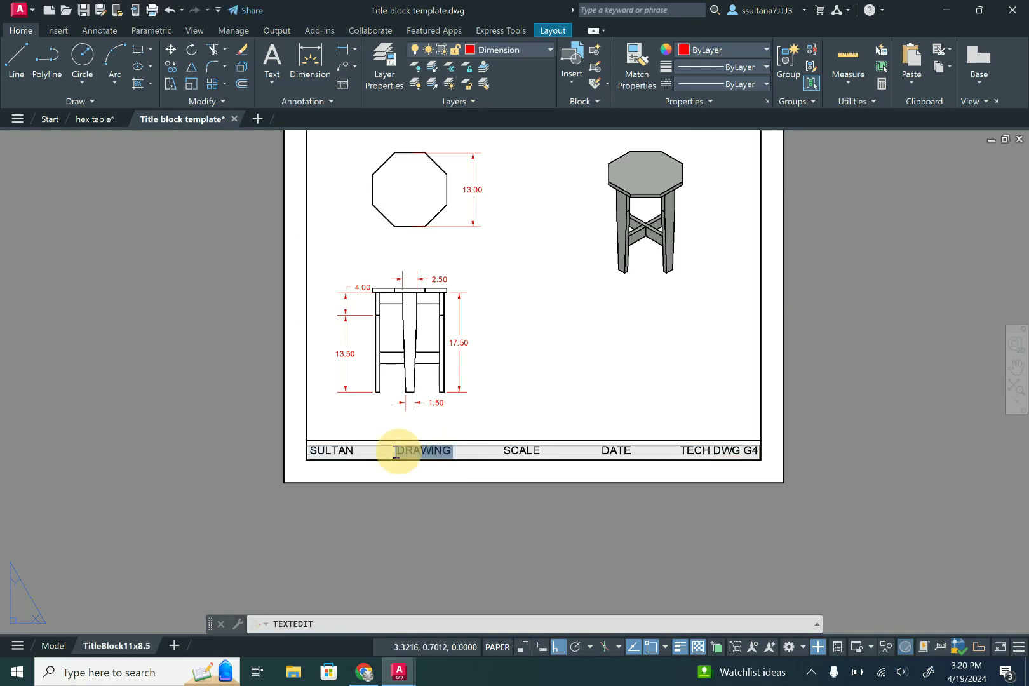
text(Table)
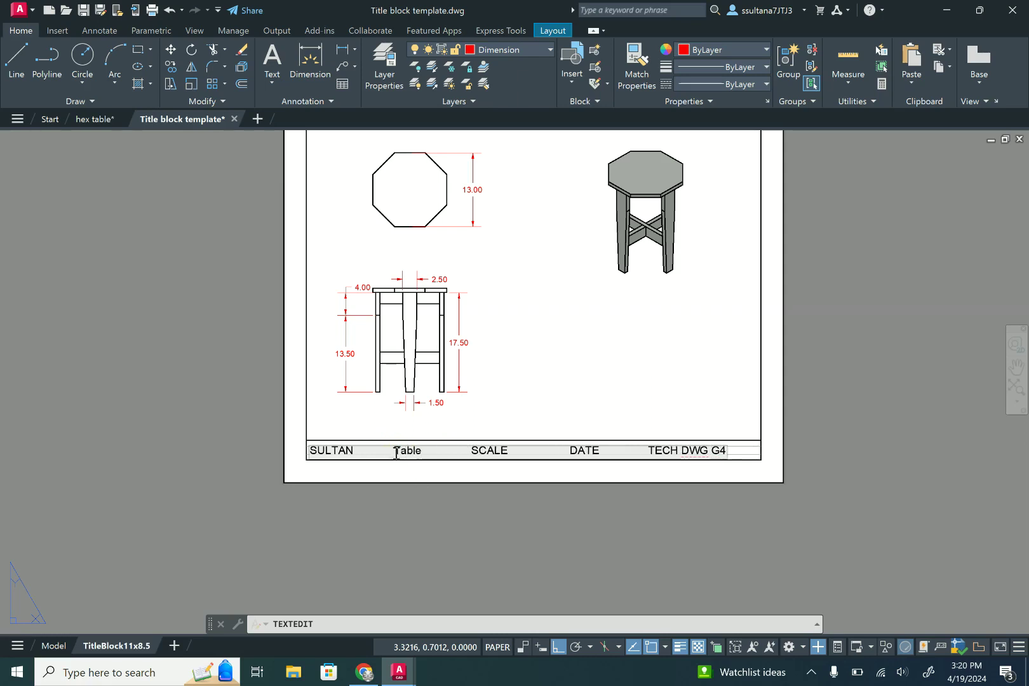
click(396, 453)
text(Hex)
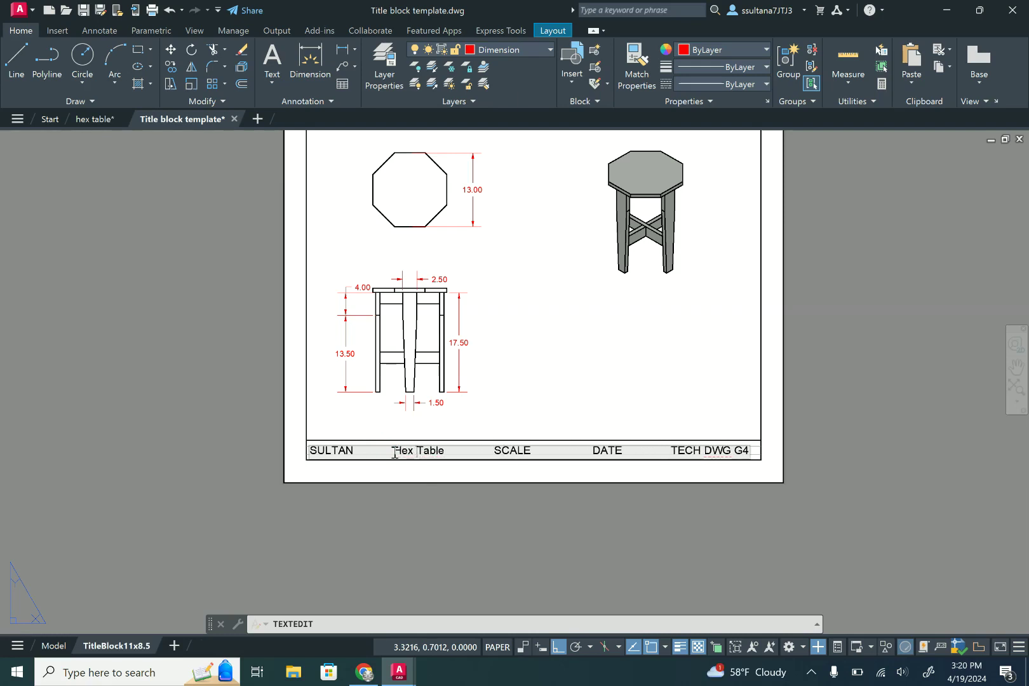
Remove four spaces before SCALE in the title block text and finish the text edit
click(490, 452)
key(BackSpace)
key(BackSpace)
key(BackSpace)
key(BackSpace)
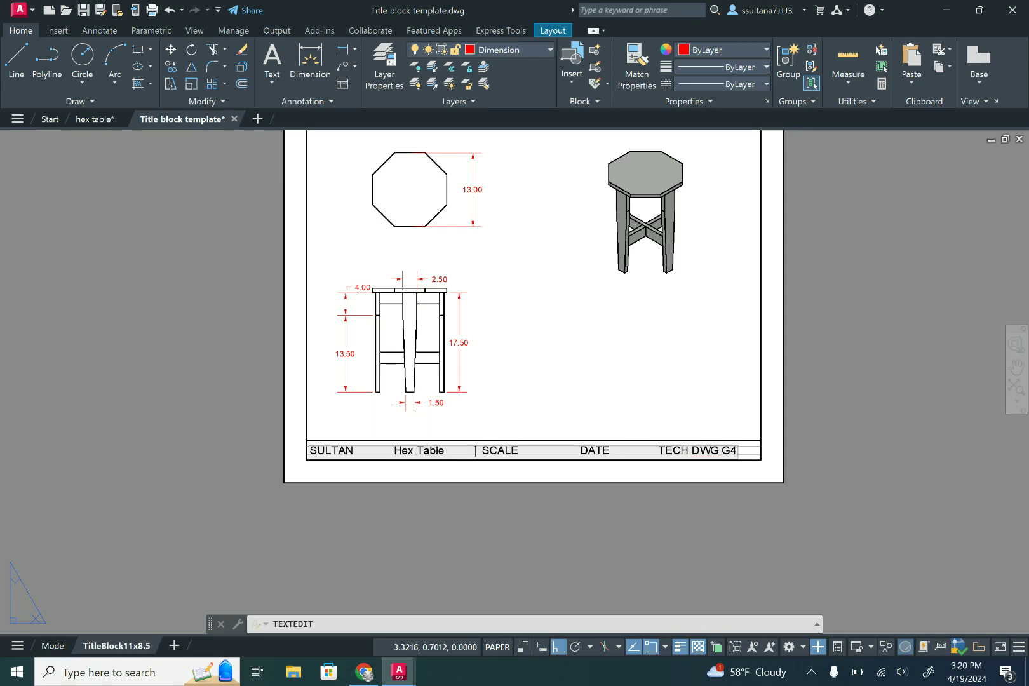
click(454, 381)
key(Escape)
Check which view scale is set for the front view, keep that scale and deselect the view
click(436, 361)
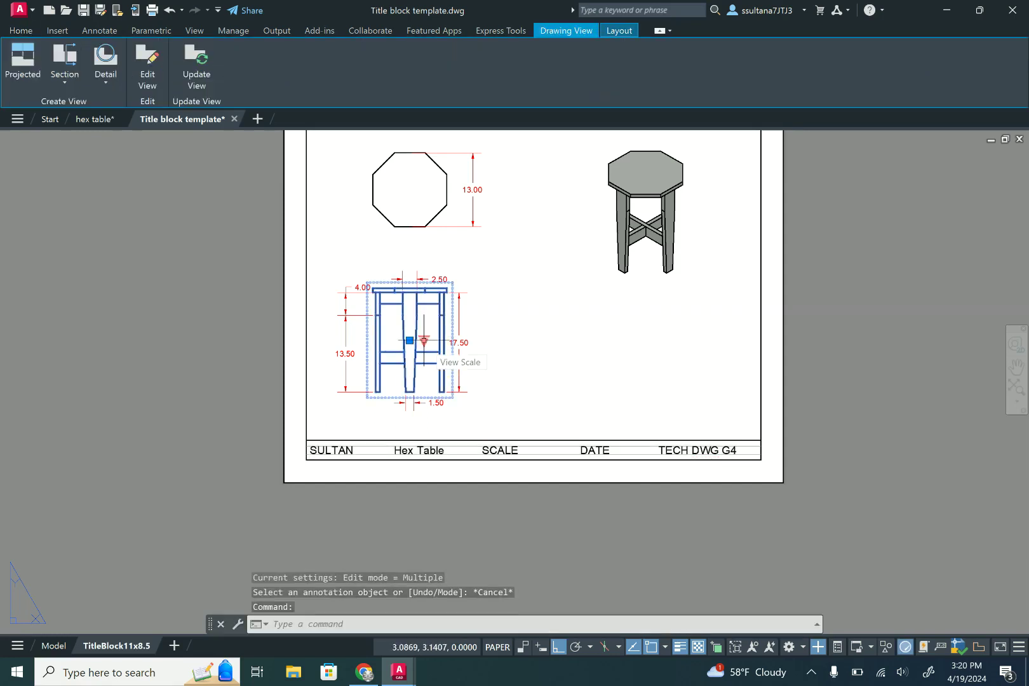
click(424, 341)
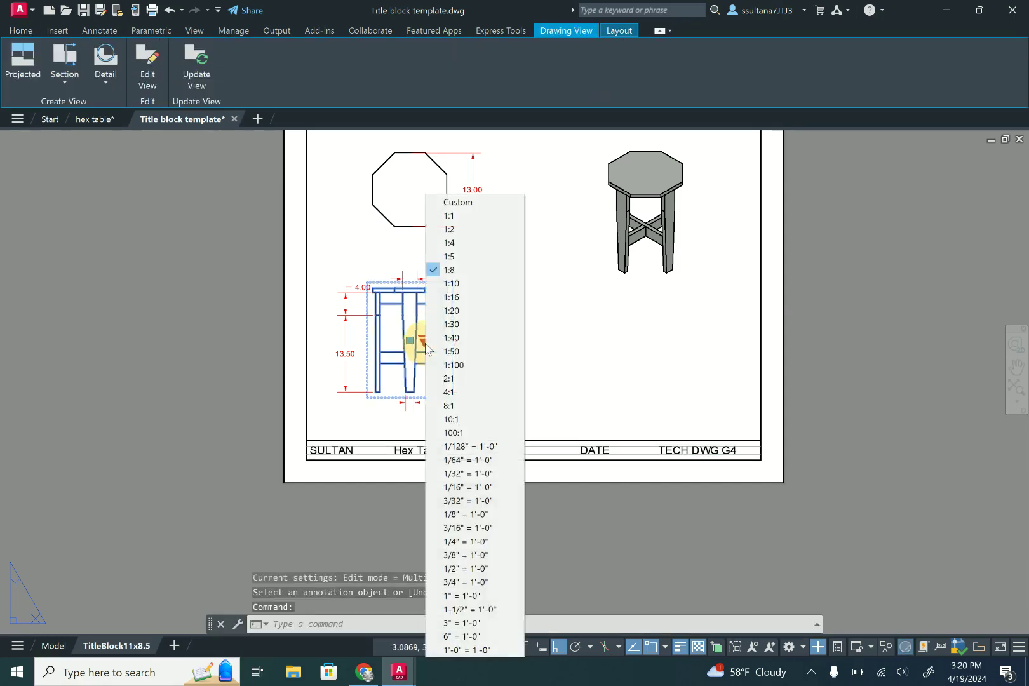
click(459, 274)
click(551, 453)
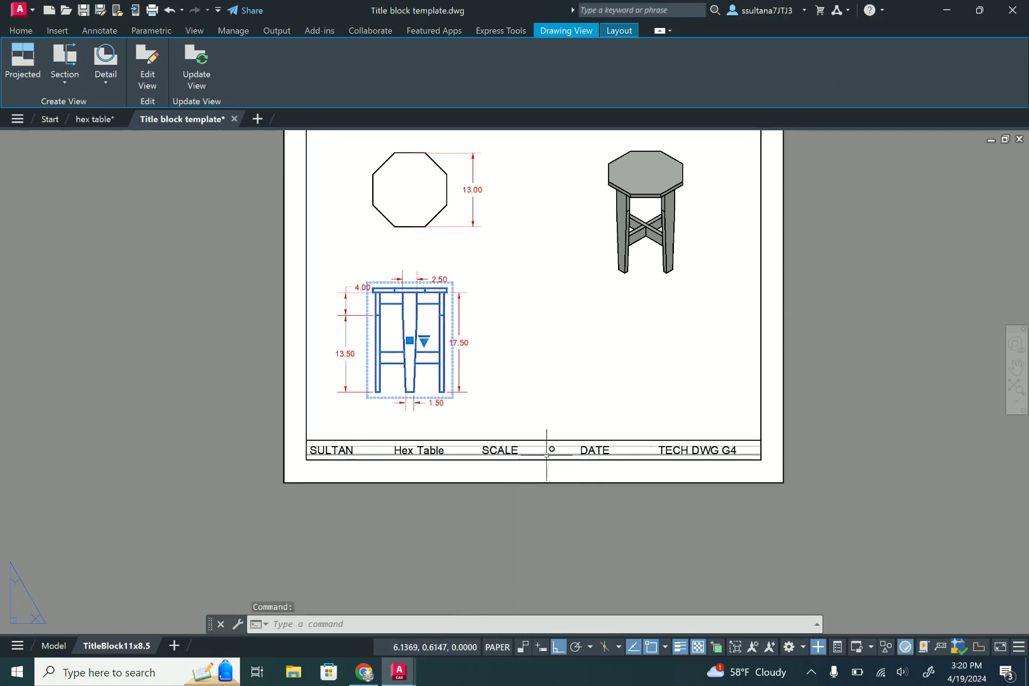
double_click(512, 452)
key(Escape)
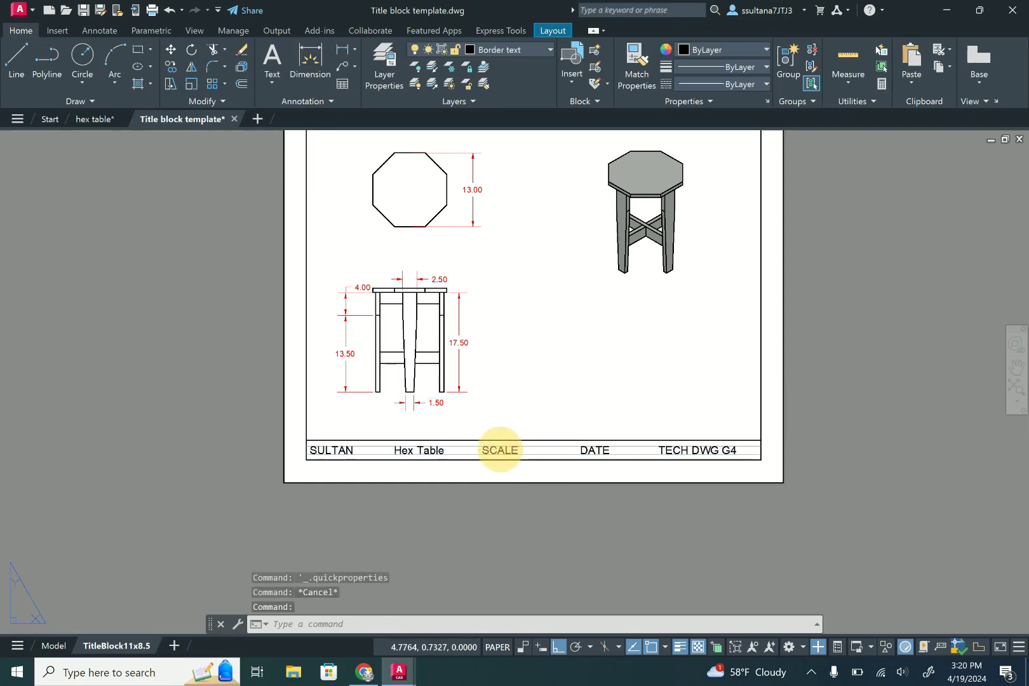
Add the value 1:8 after SCALE in the title block text
double_click(500, 450)
click(518, 449)
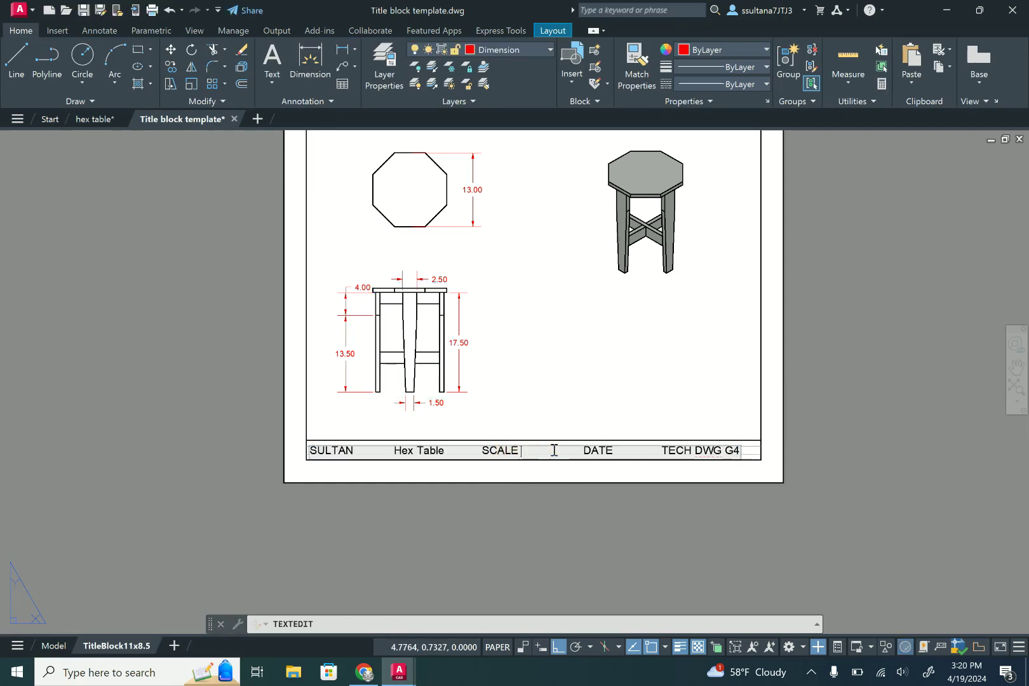
text(1: )
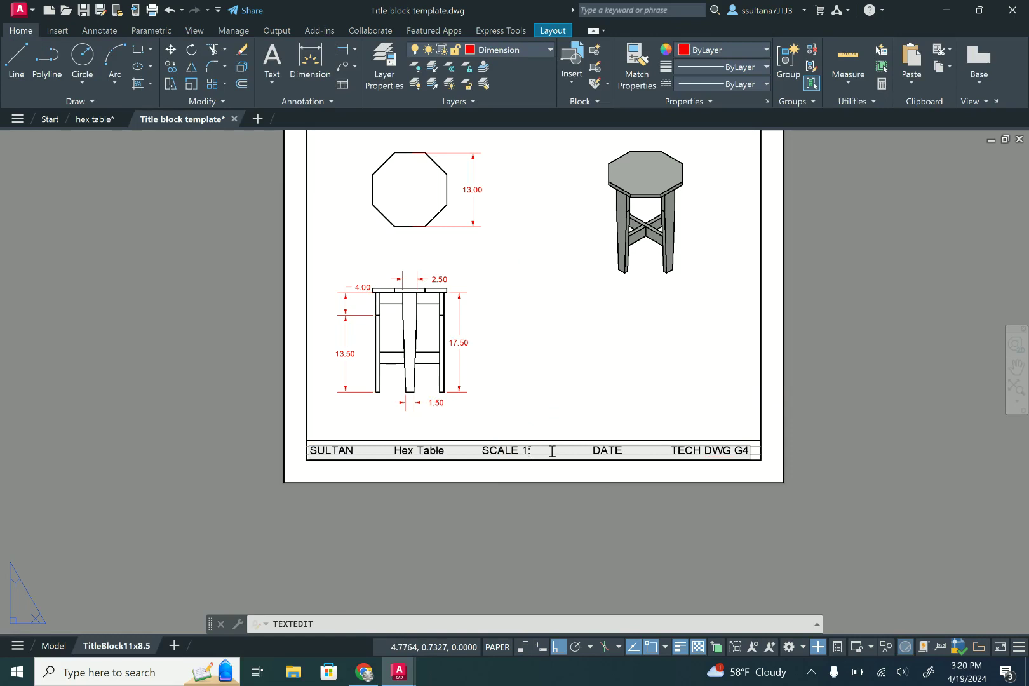
text(8)
key(Return)
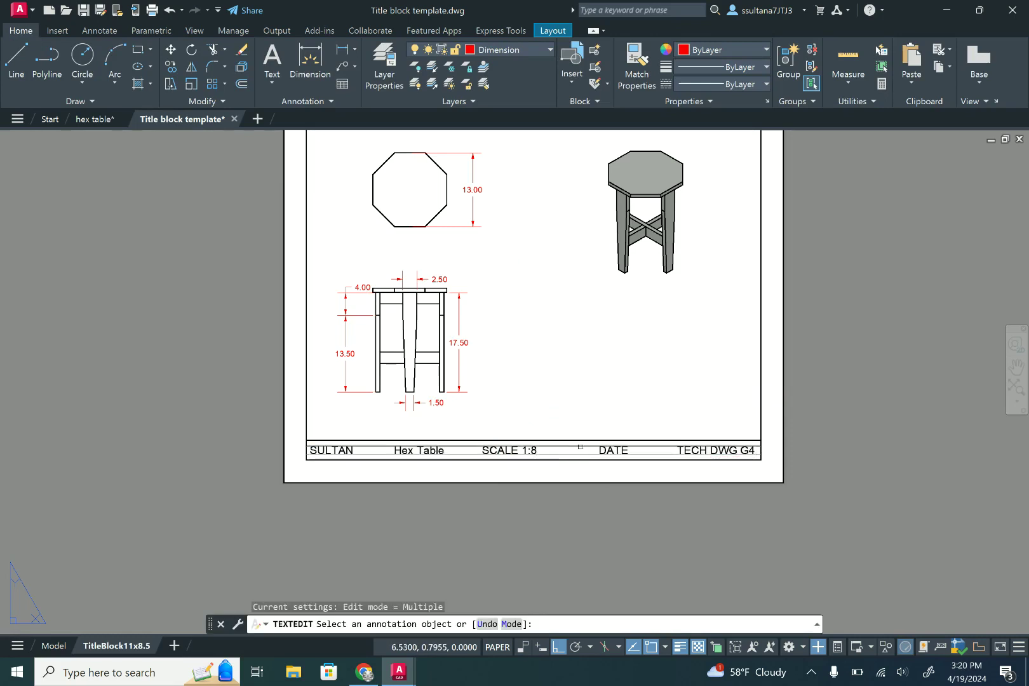